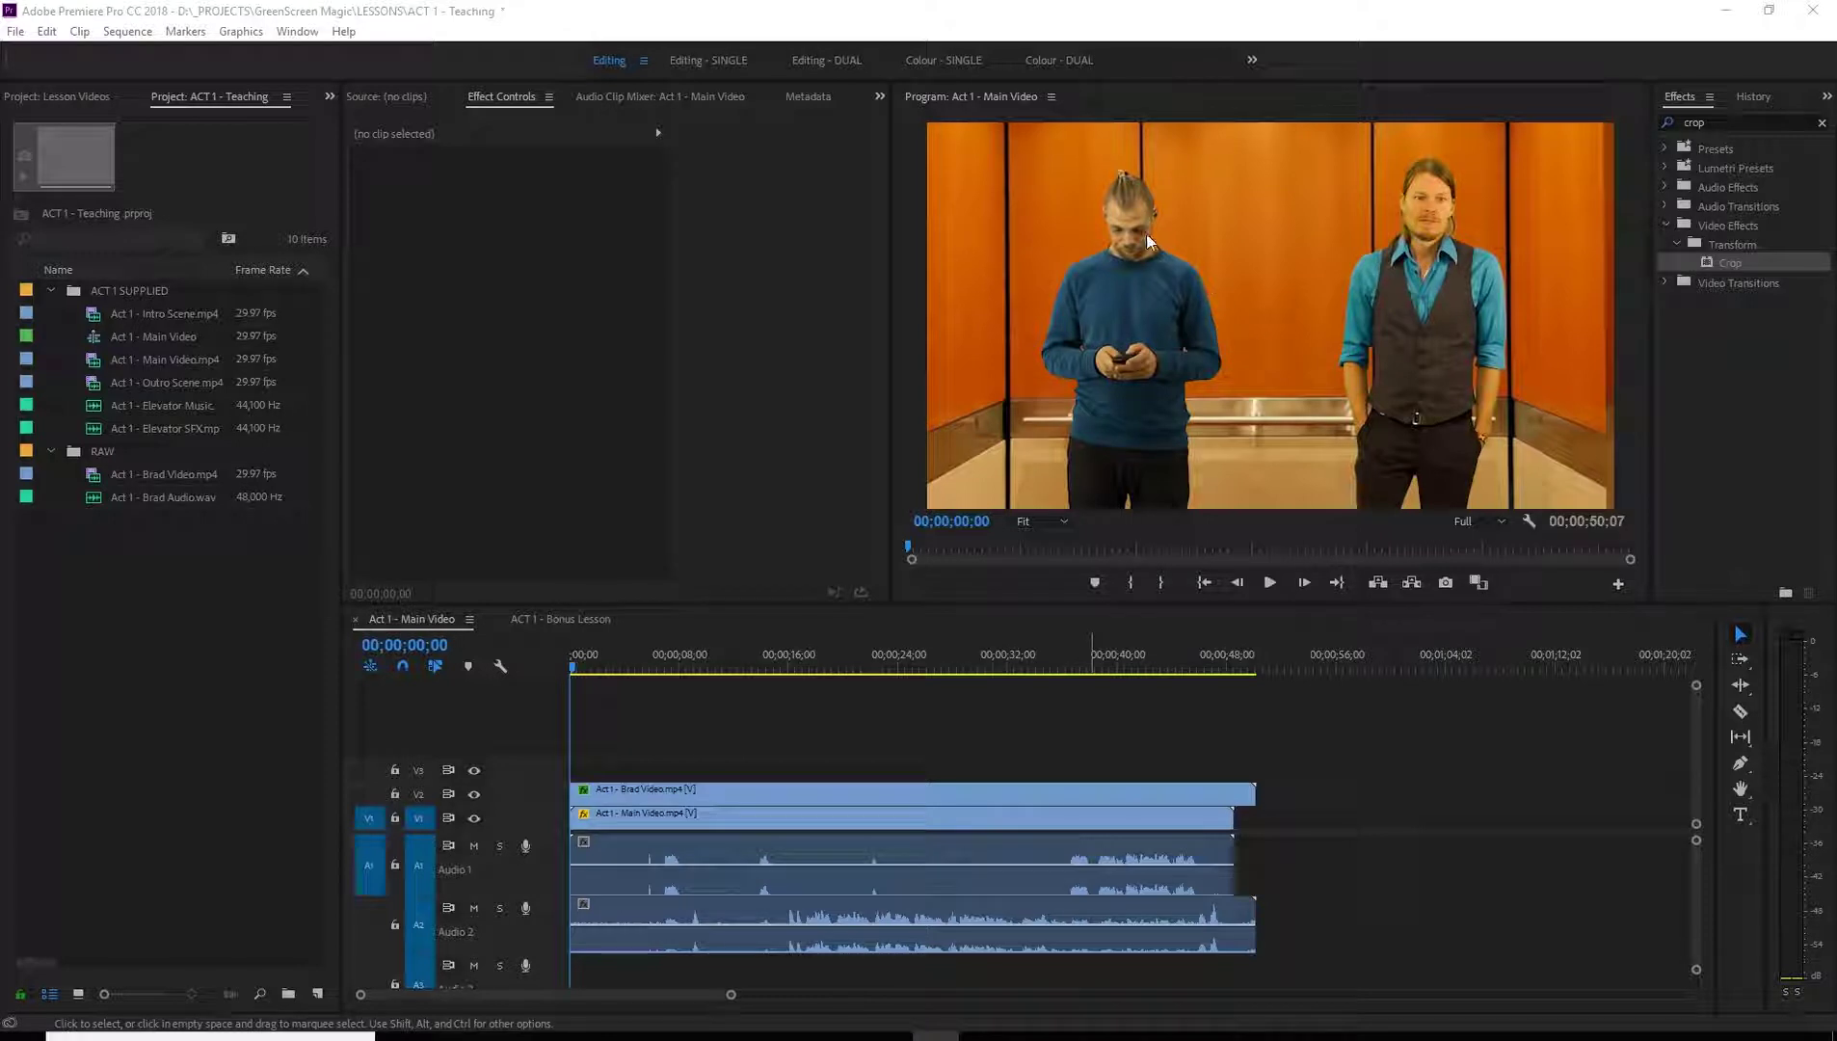
# Scrub Act 1 - Main Video to about 00;00;08;20, where both men stand in the elevator
pyautogui.moveTo(583, 668); pyautogui.dragTo(692, 672)
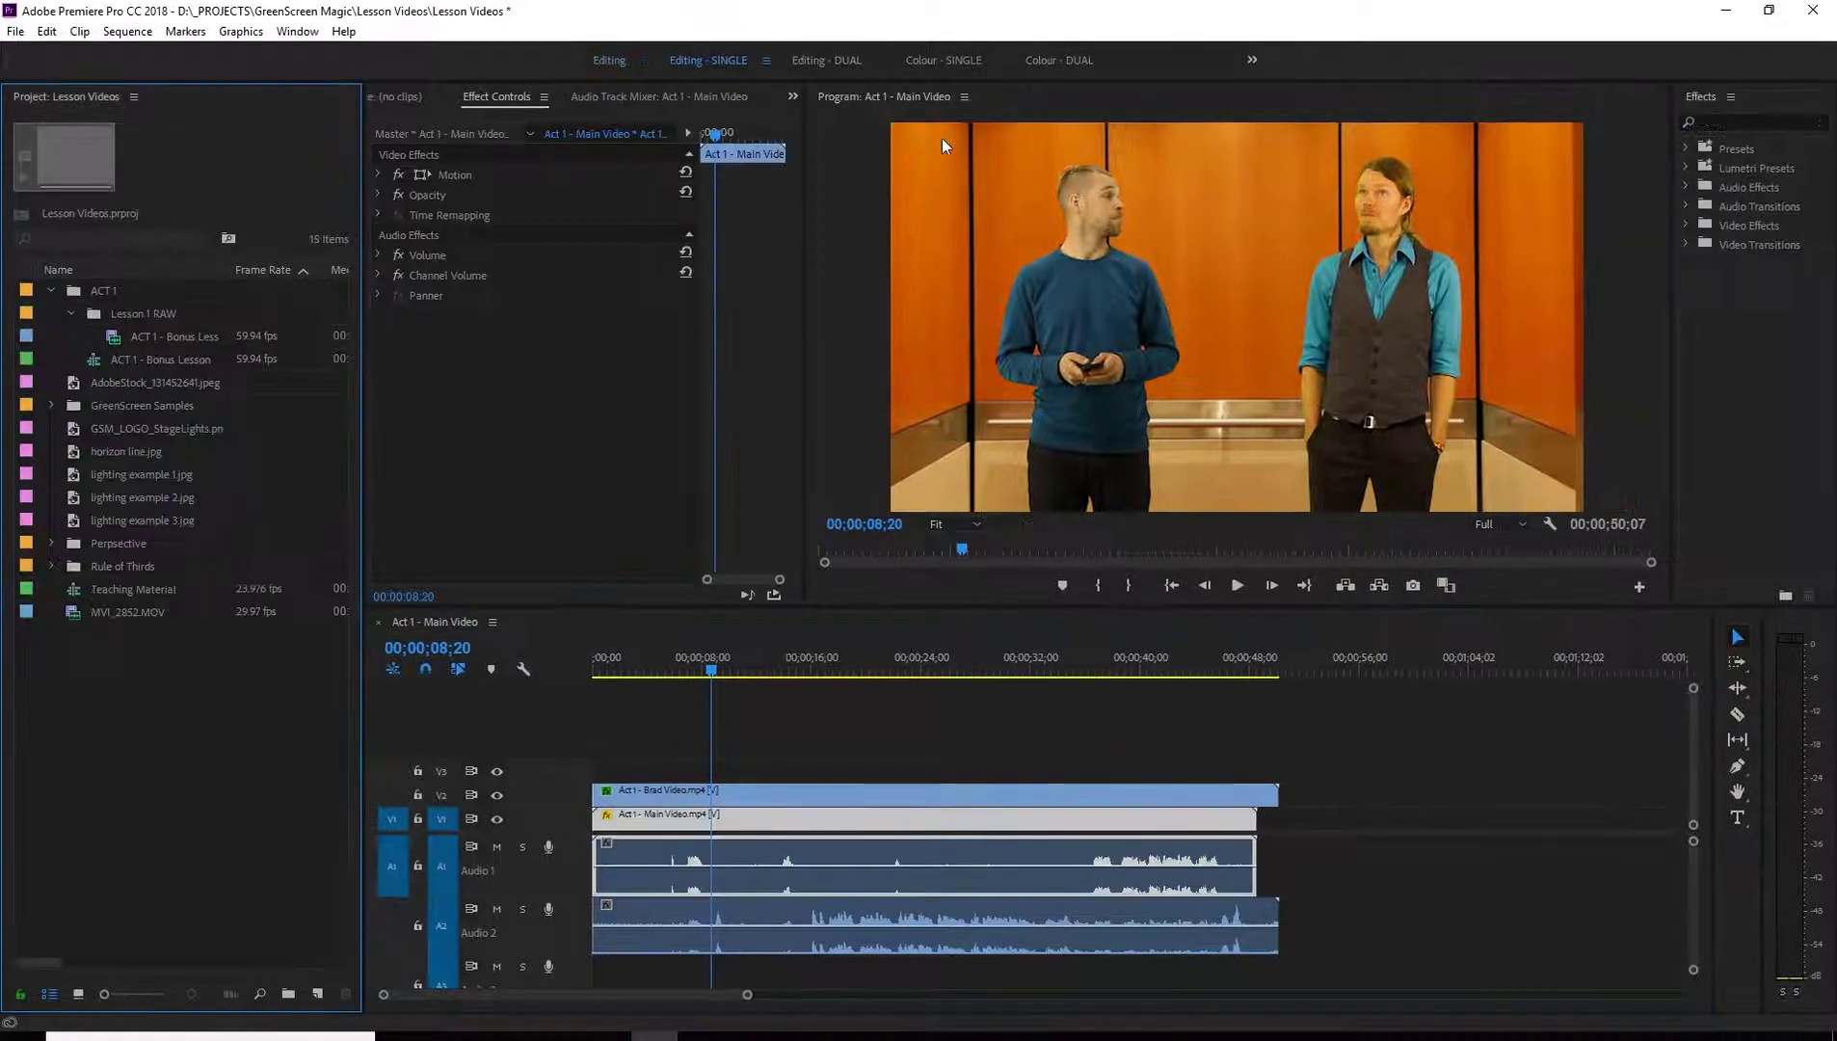
# Open the Lumetri Color panel from the Window menu
pyautogui.click(297, 30)
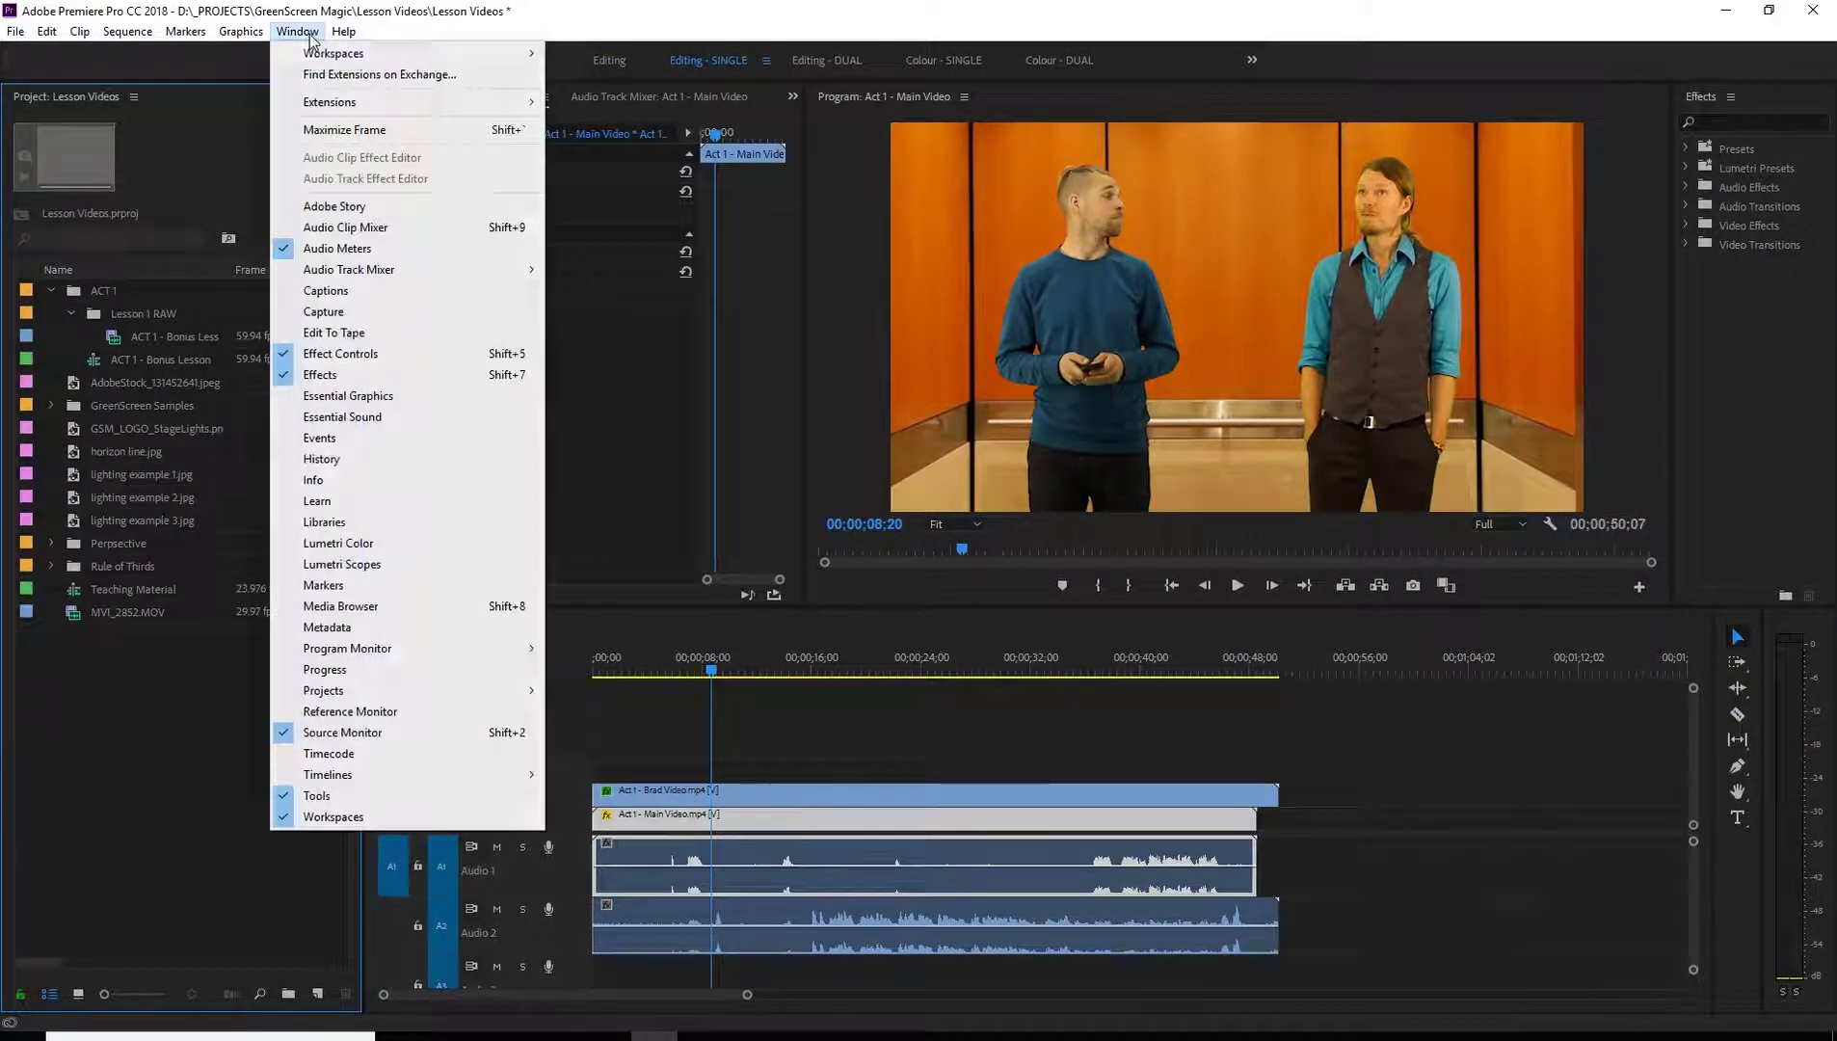
pyautogui.click(374, 544)
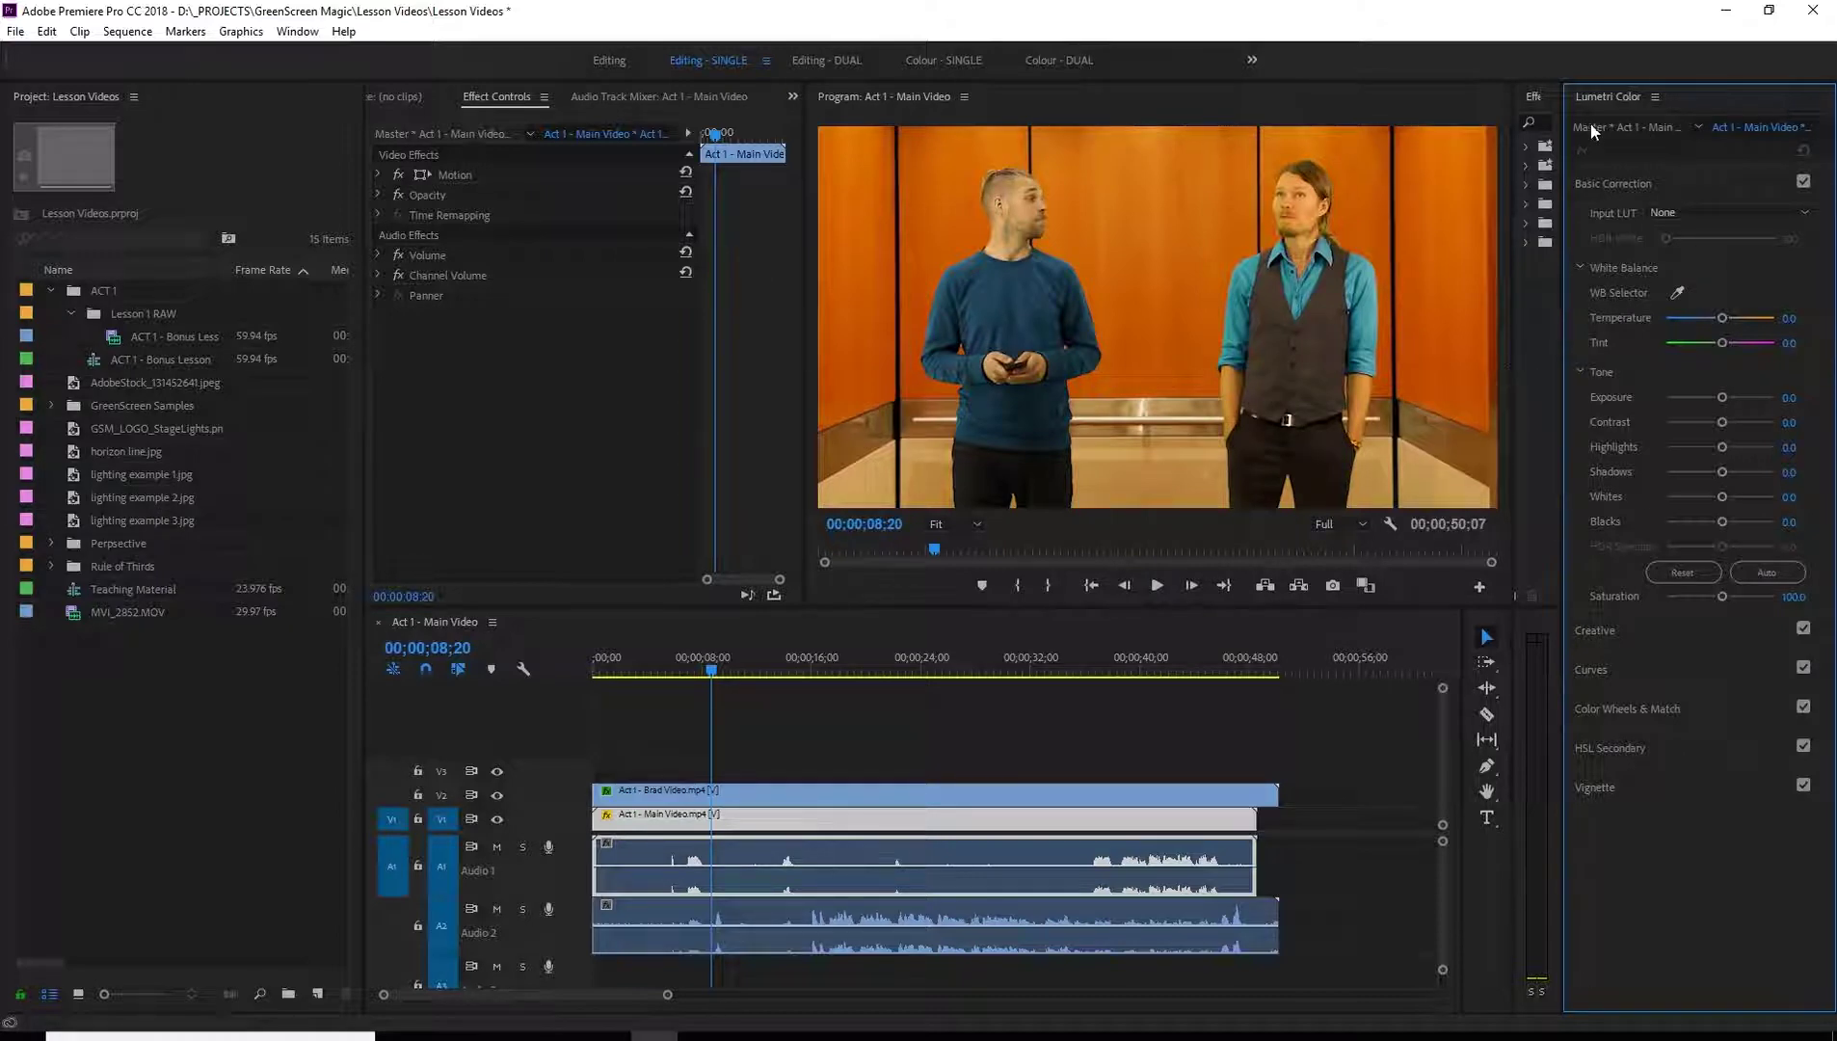
# Dock Lumetri Color as a right-hand column and close the Effects panel
pyautogui.moveTo(1595, 97); pyautogui.dragTo(1821, 405)
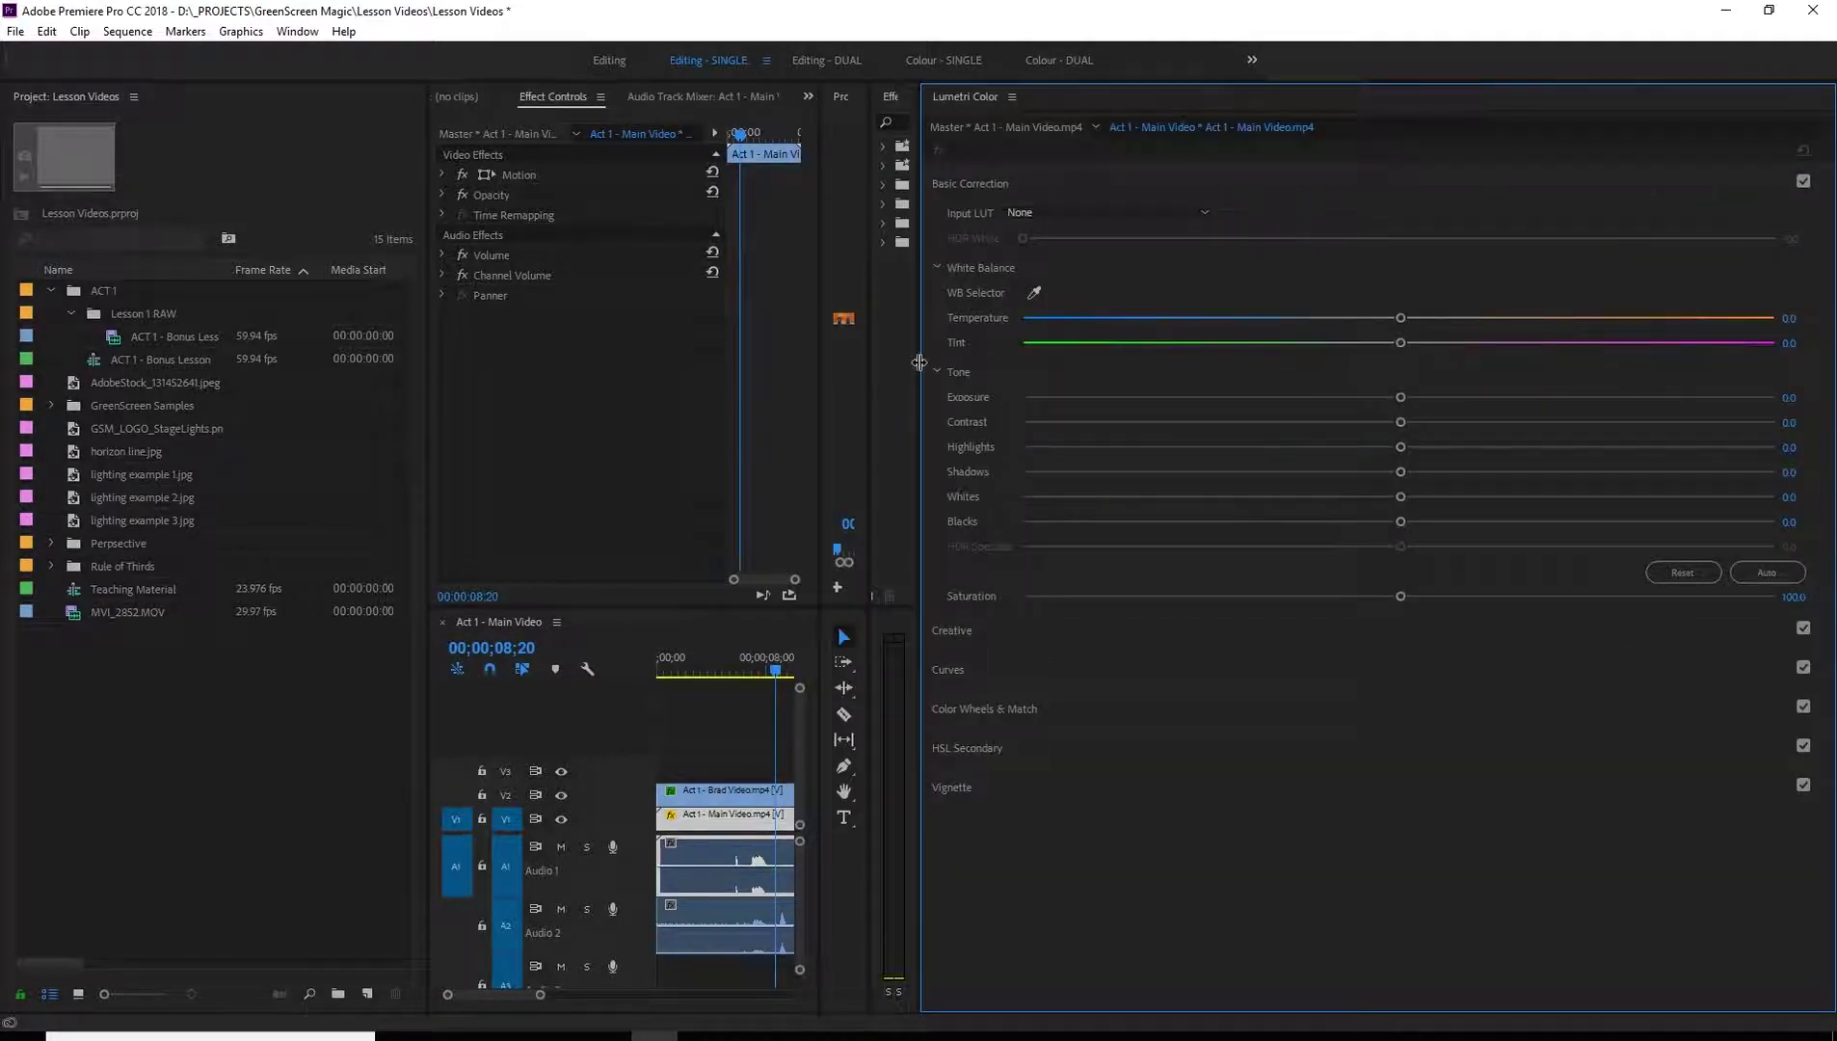
pyautogui.moveTo(923, 371); pyautogui.dragTo(1611, 380)
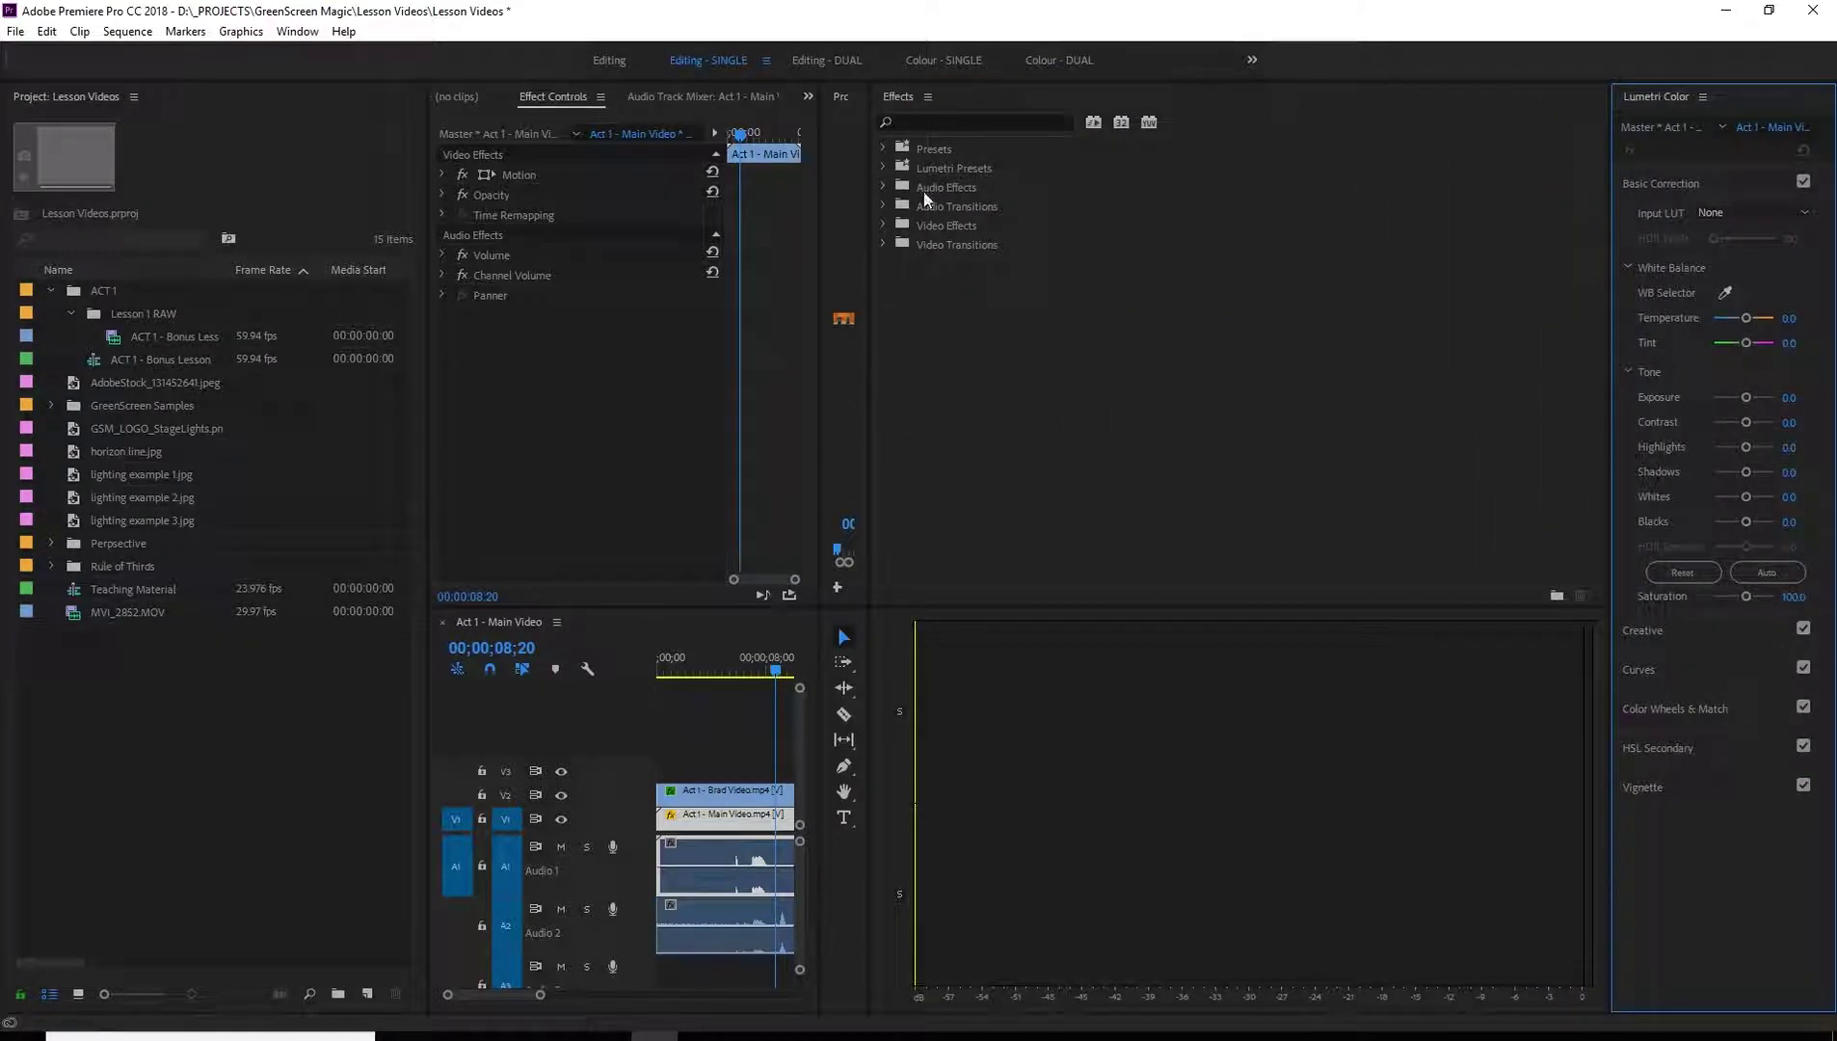
pyautogui.click(898, 104)
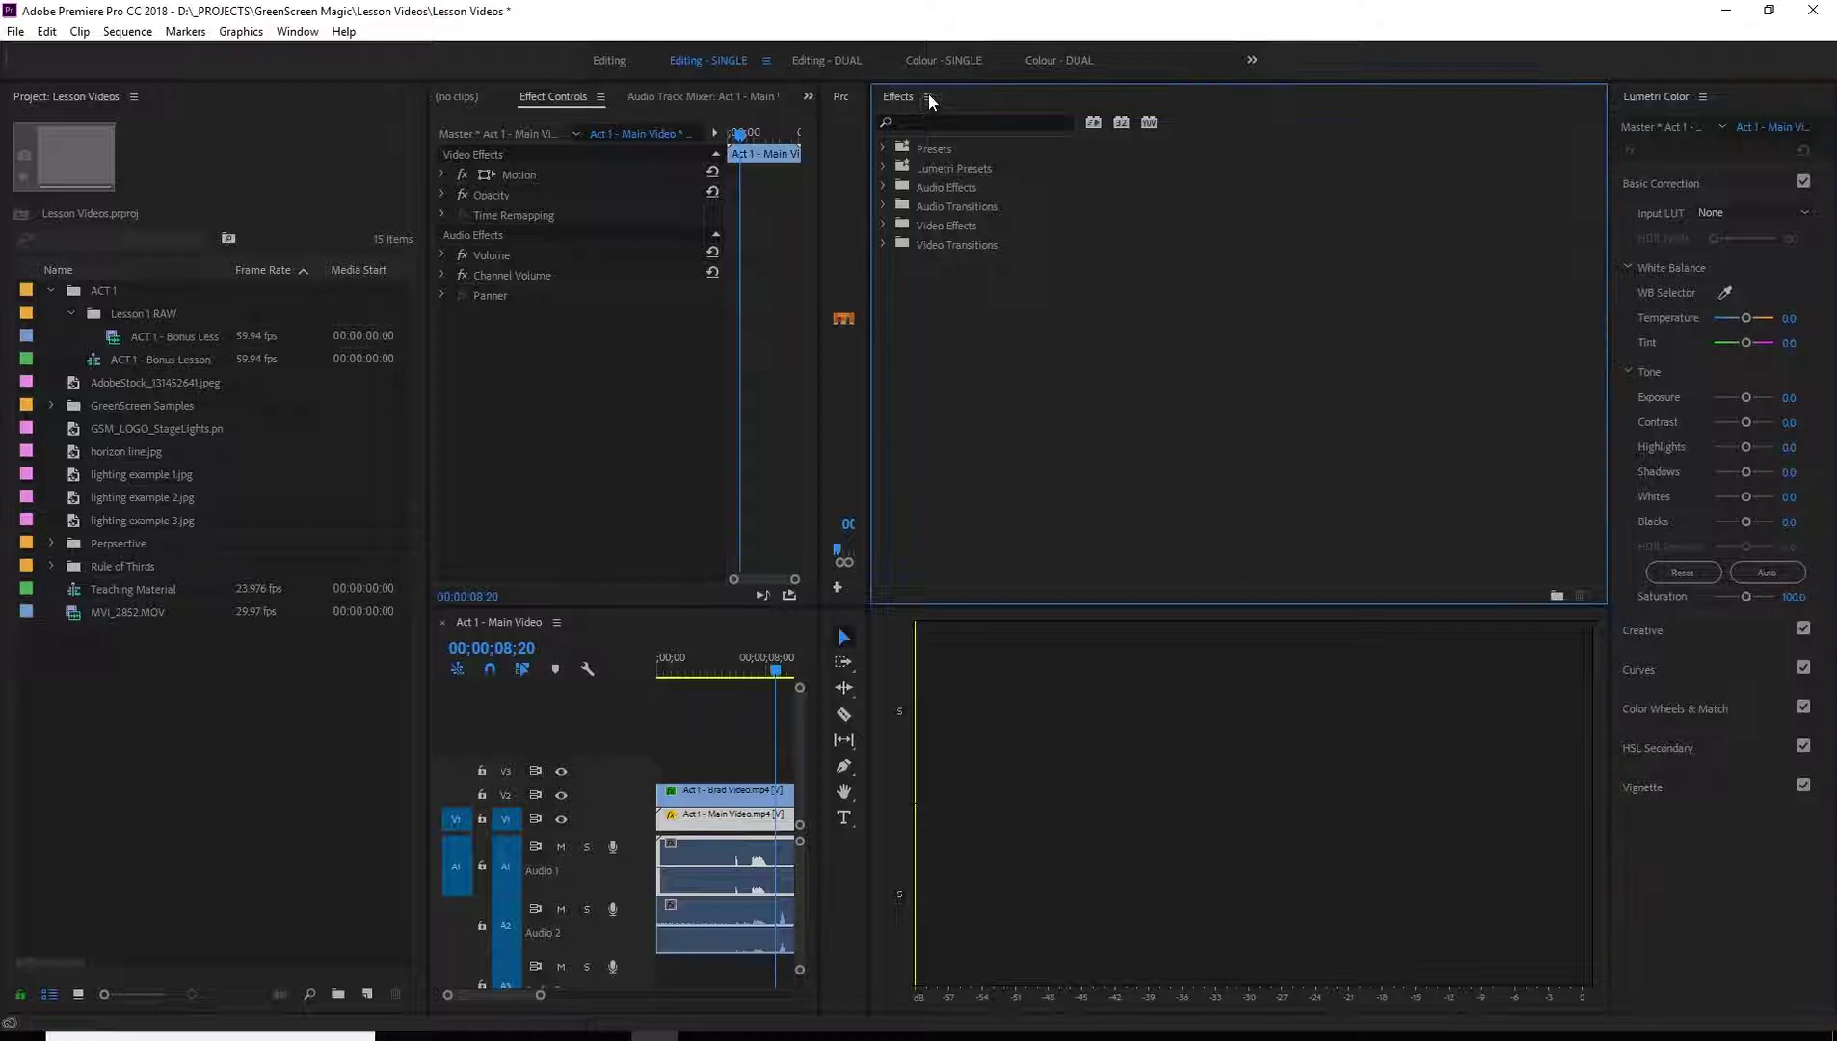
pyautogui.click(928, 97)
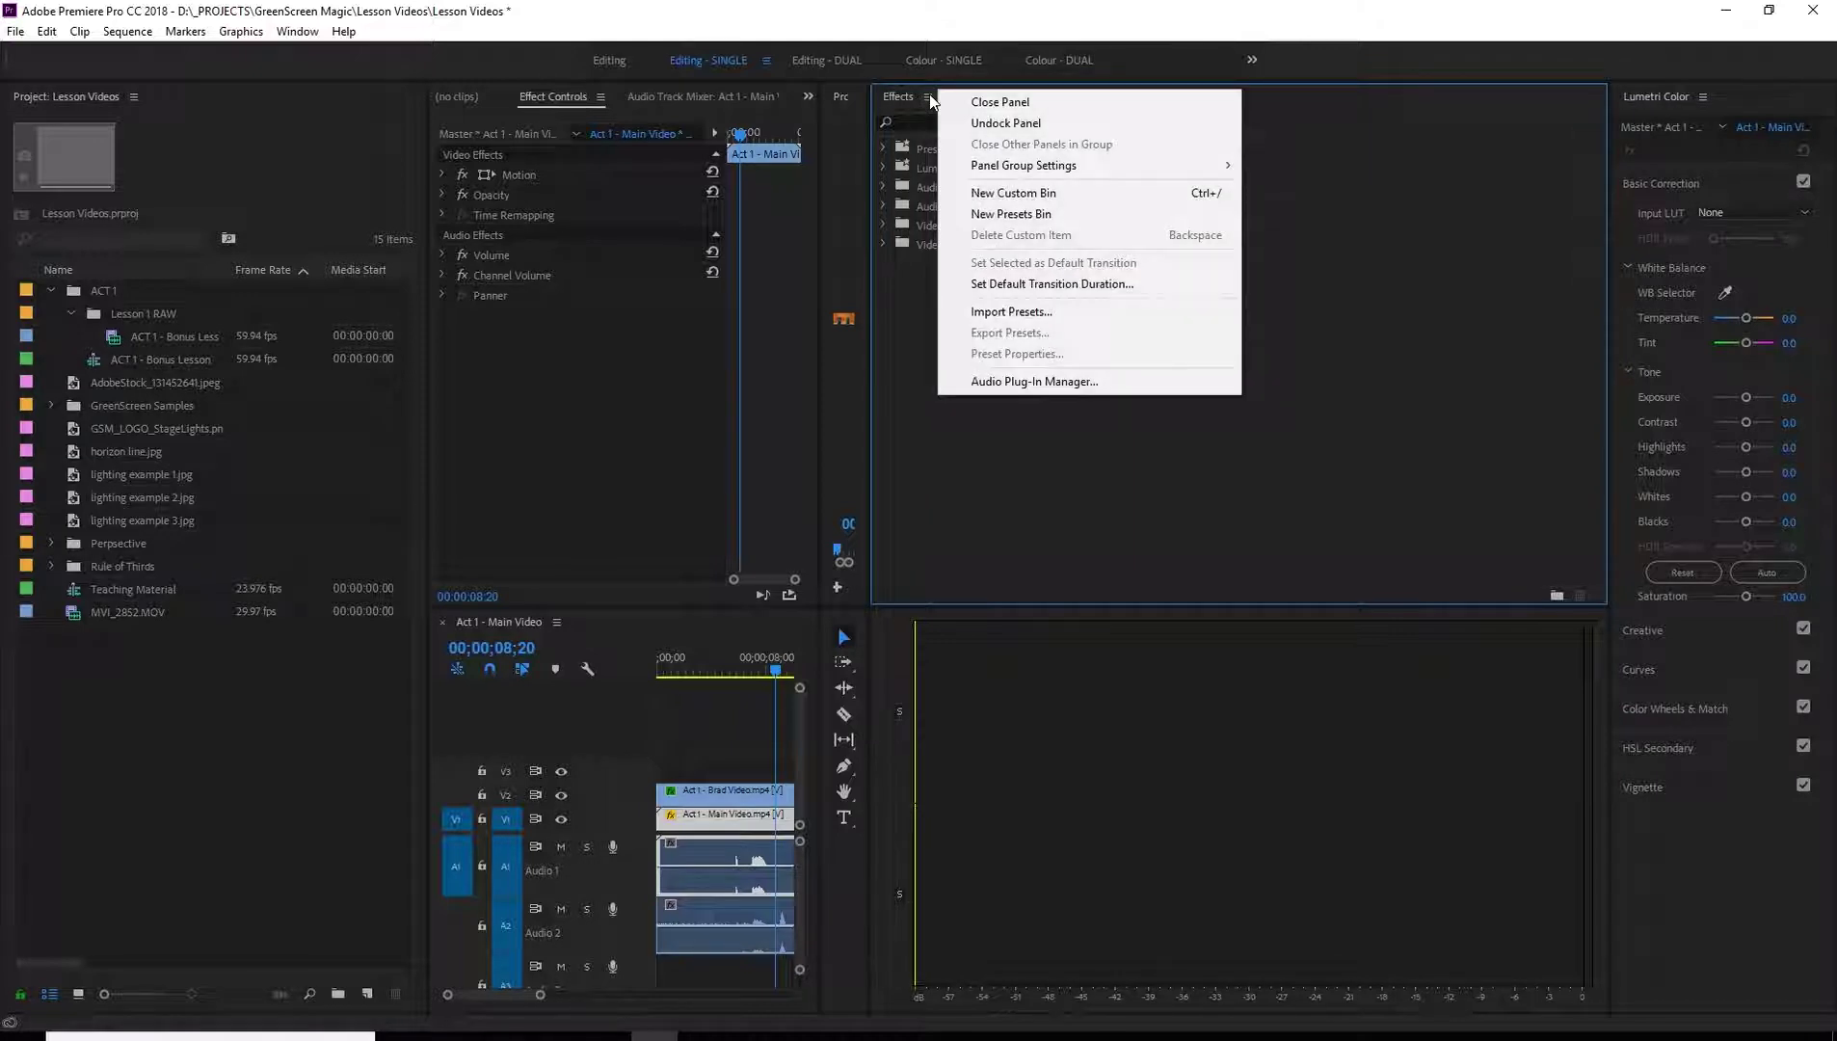
pyautogui.click(998, 102)
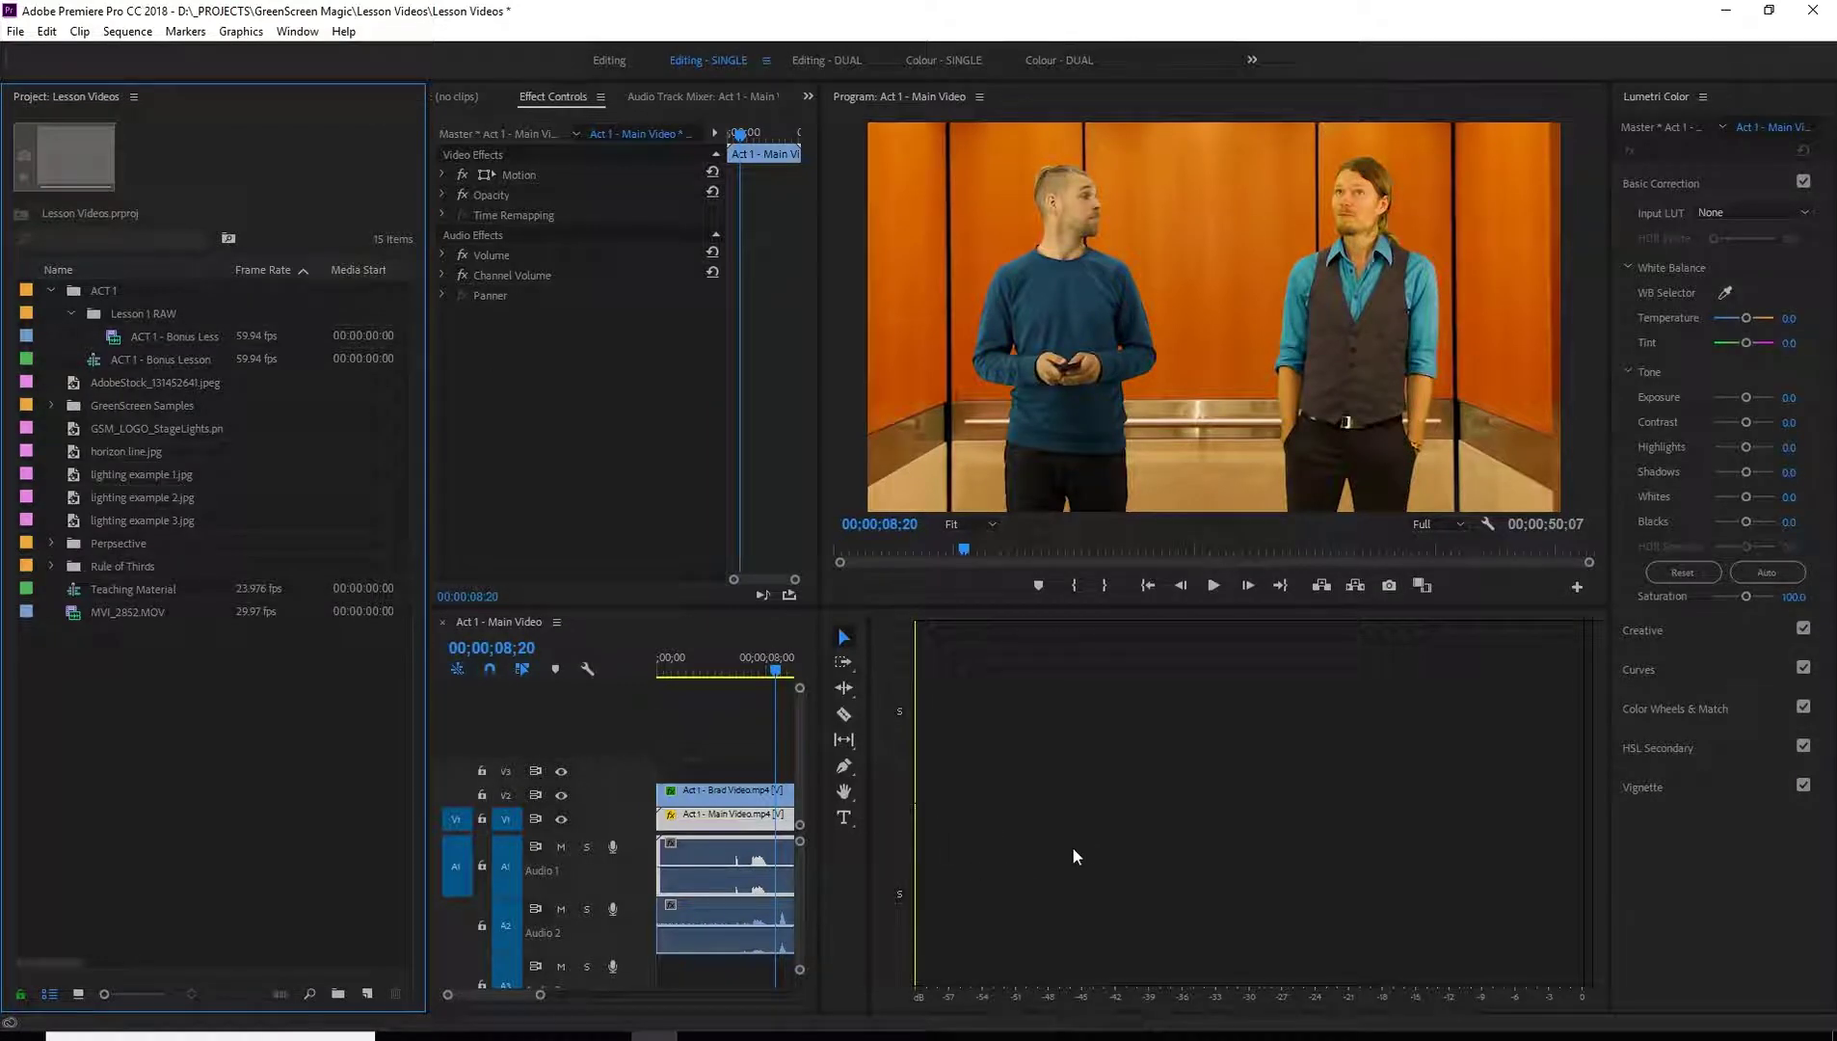
# Widen the timeline and close the Tools and Audio Meters panels
pyautogui.click(1093, 873)
pyautogui.moveTo(871, 678); pyautogui.dragTo(1562, 708)
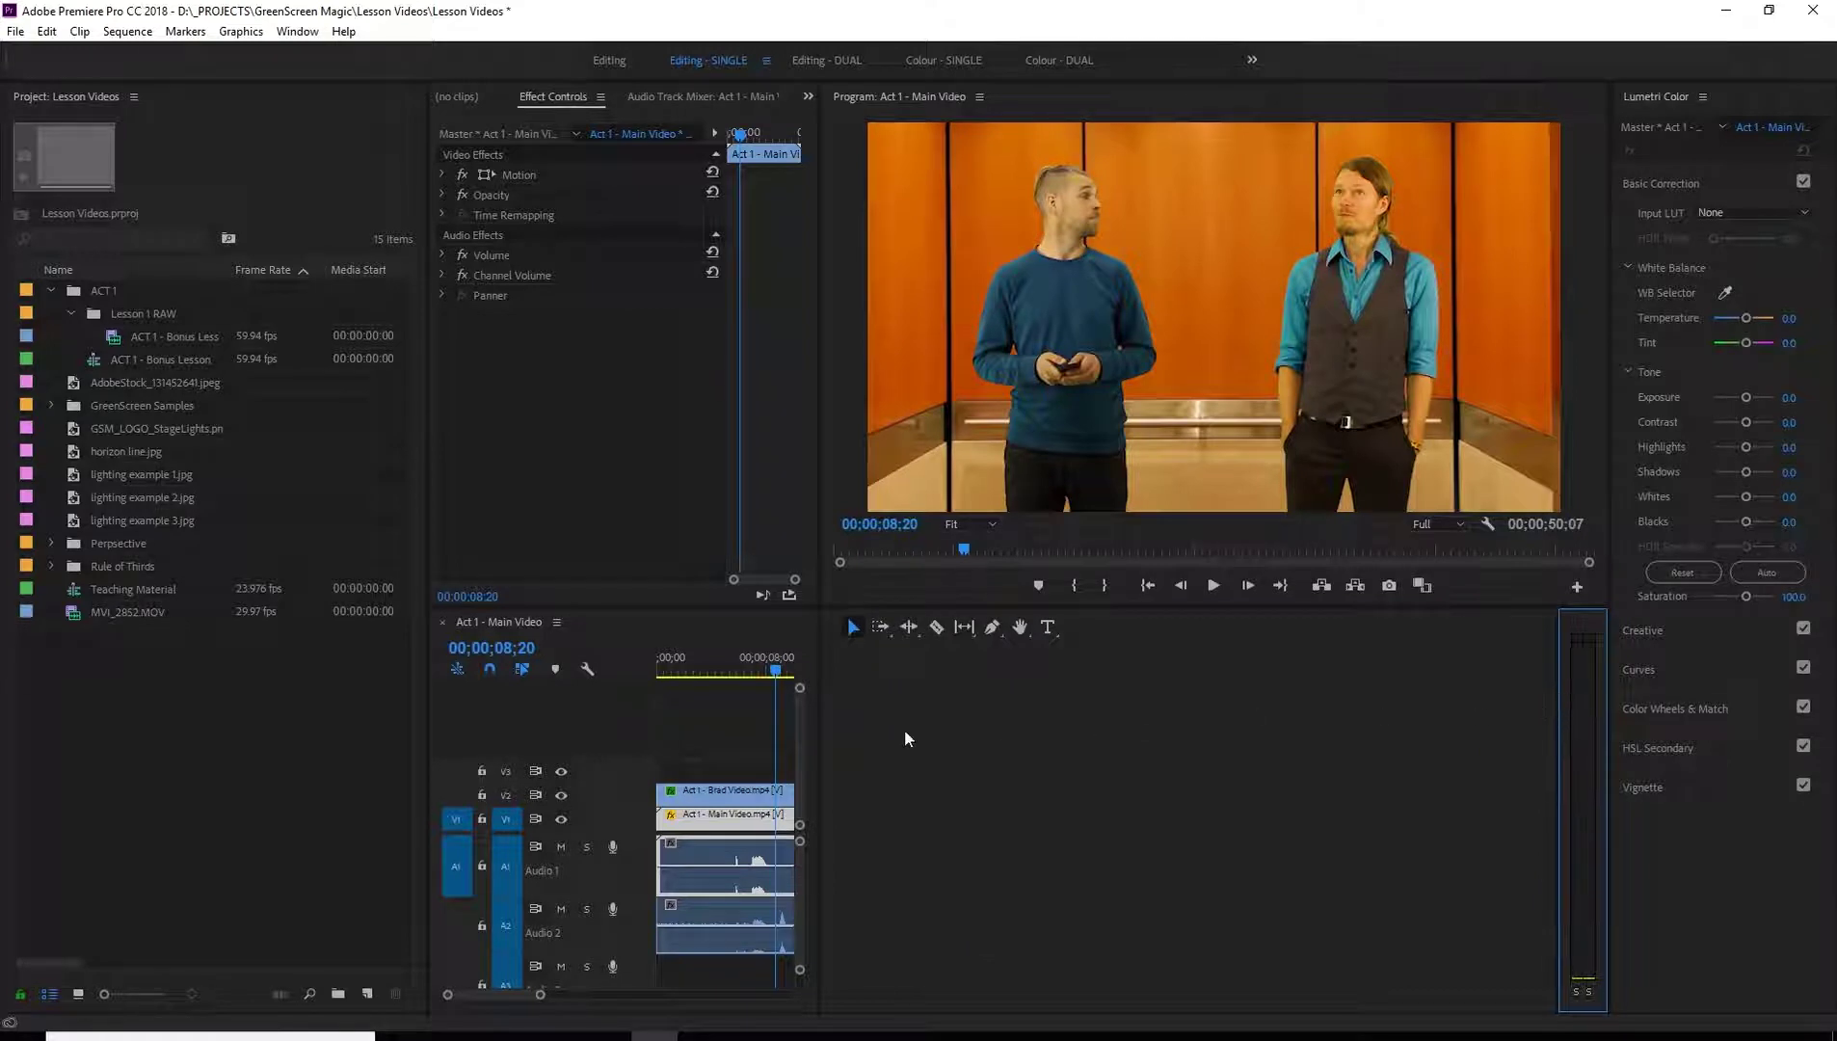
pyautogui.moveTo(819, 703); pyautogui.dragTo(1511, 704)
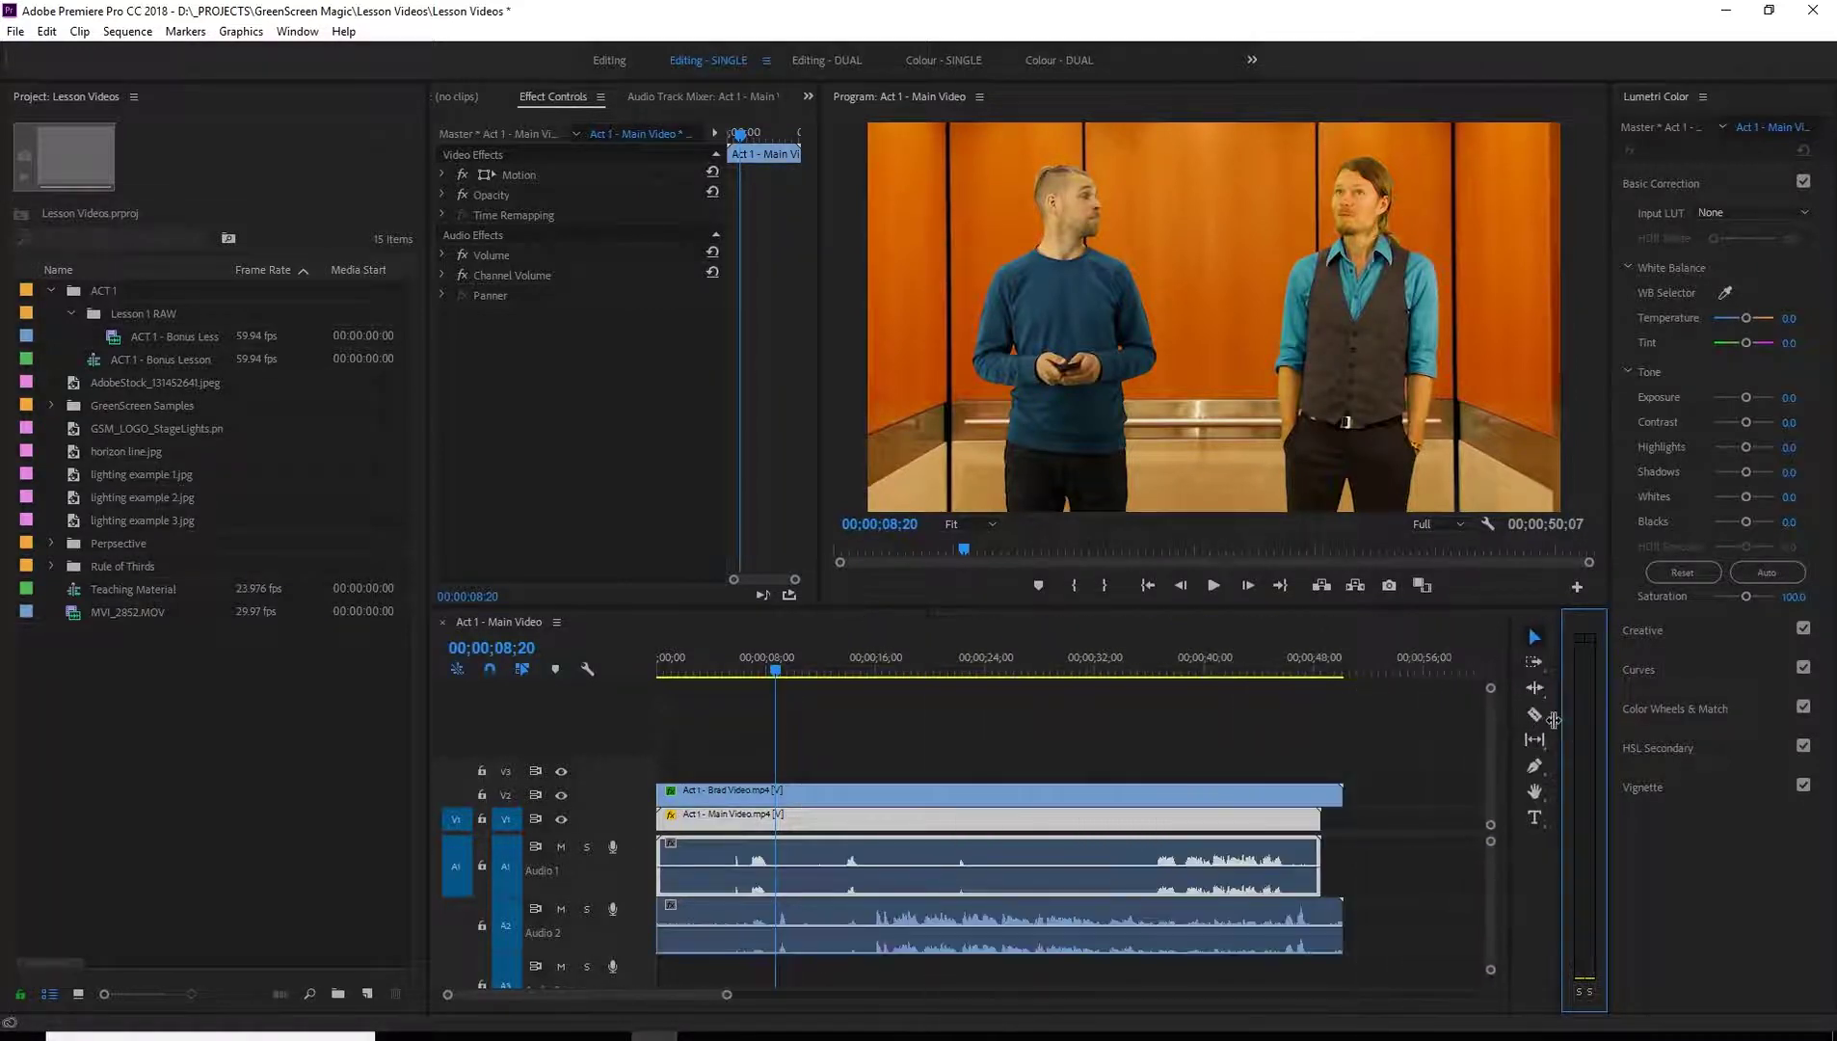
pyautogui.click(1530, 885)
pyautogui.click(1525, 621)
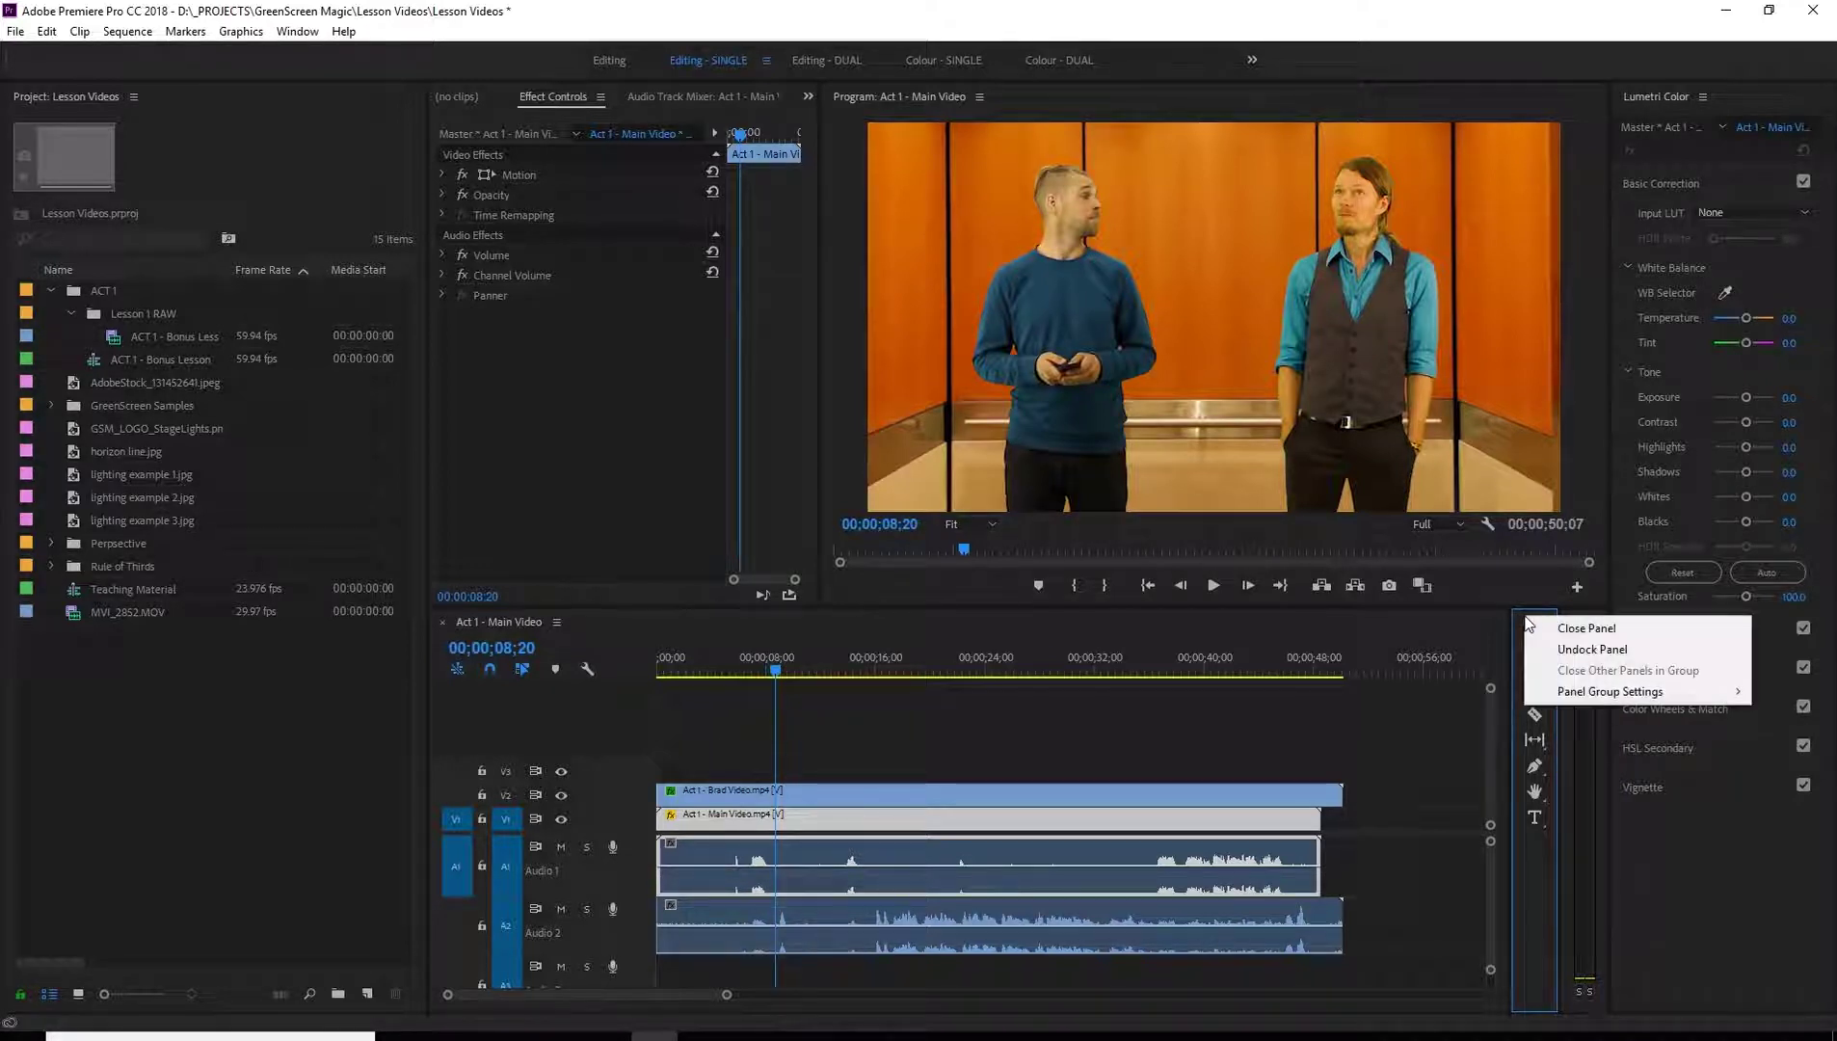
pyautogui.click(1557, 629)
pyautogui.click(1537, 617)
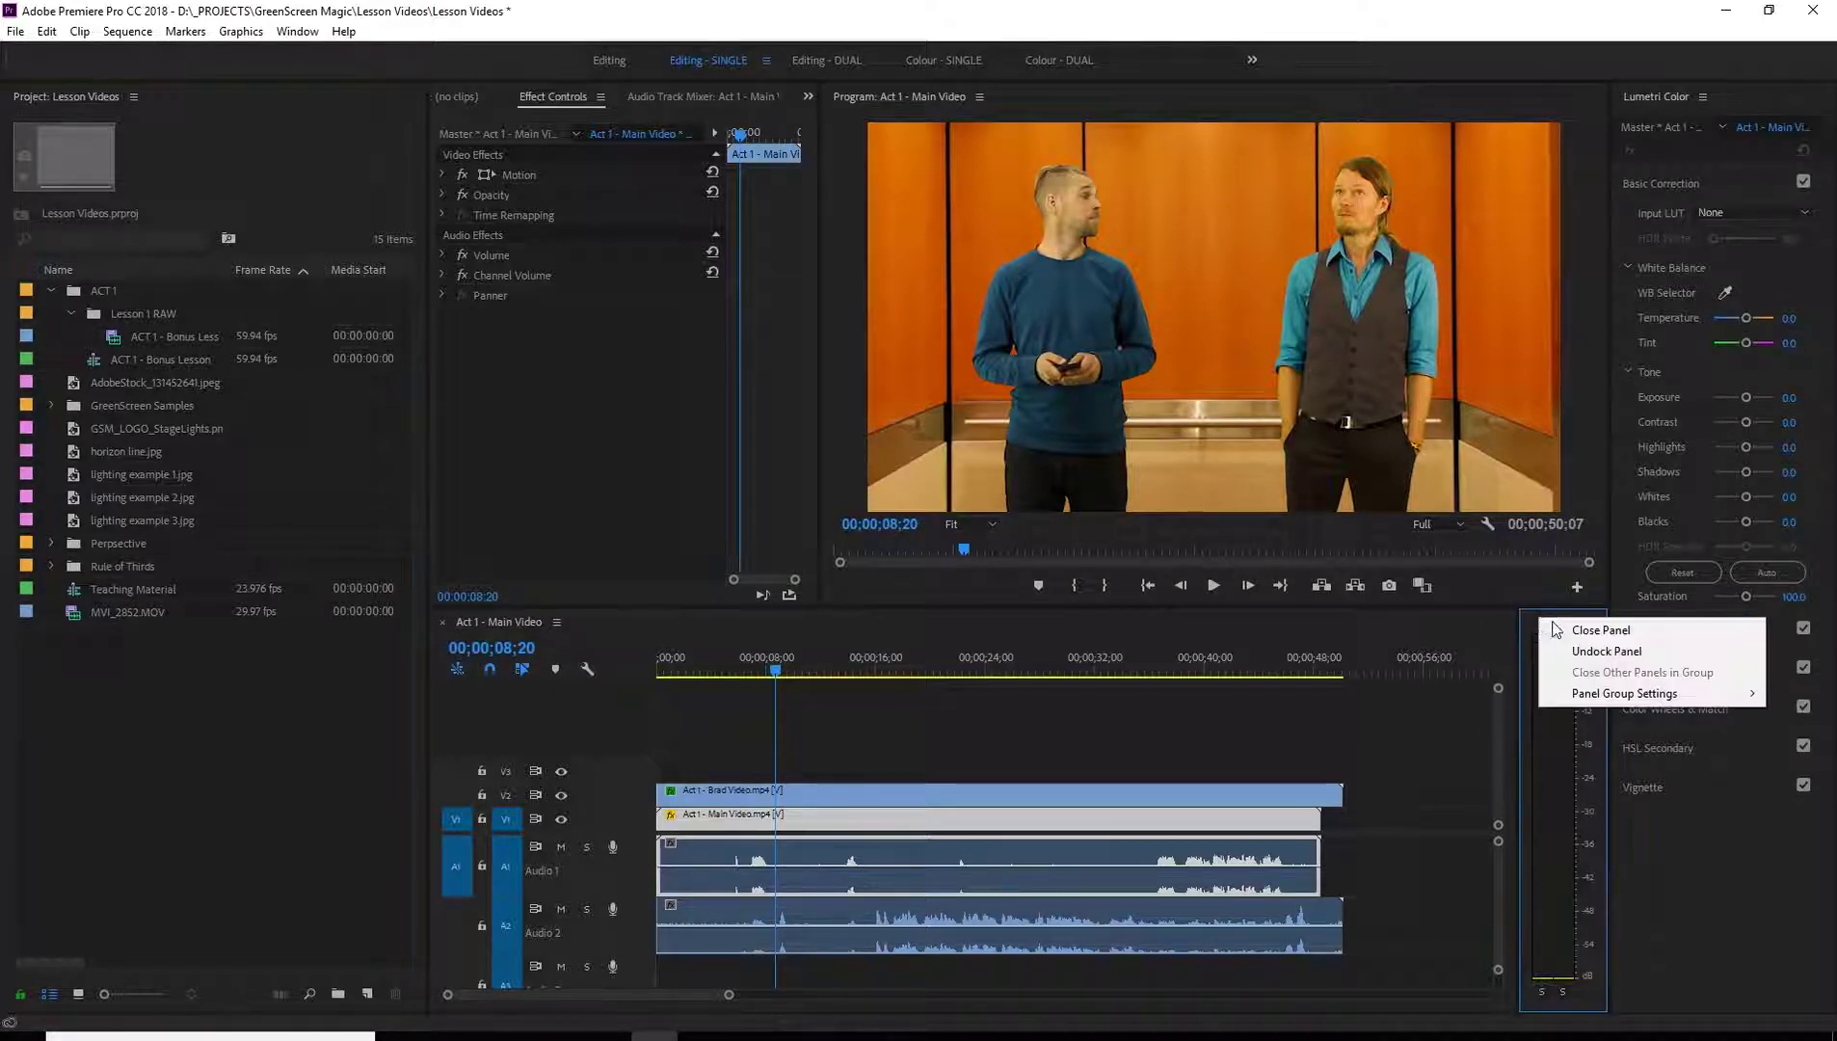
pyautogui.click(1567, 628)
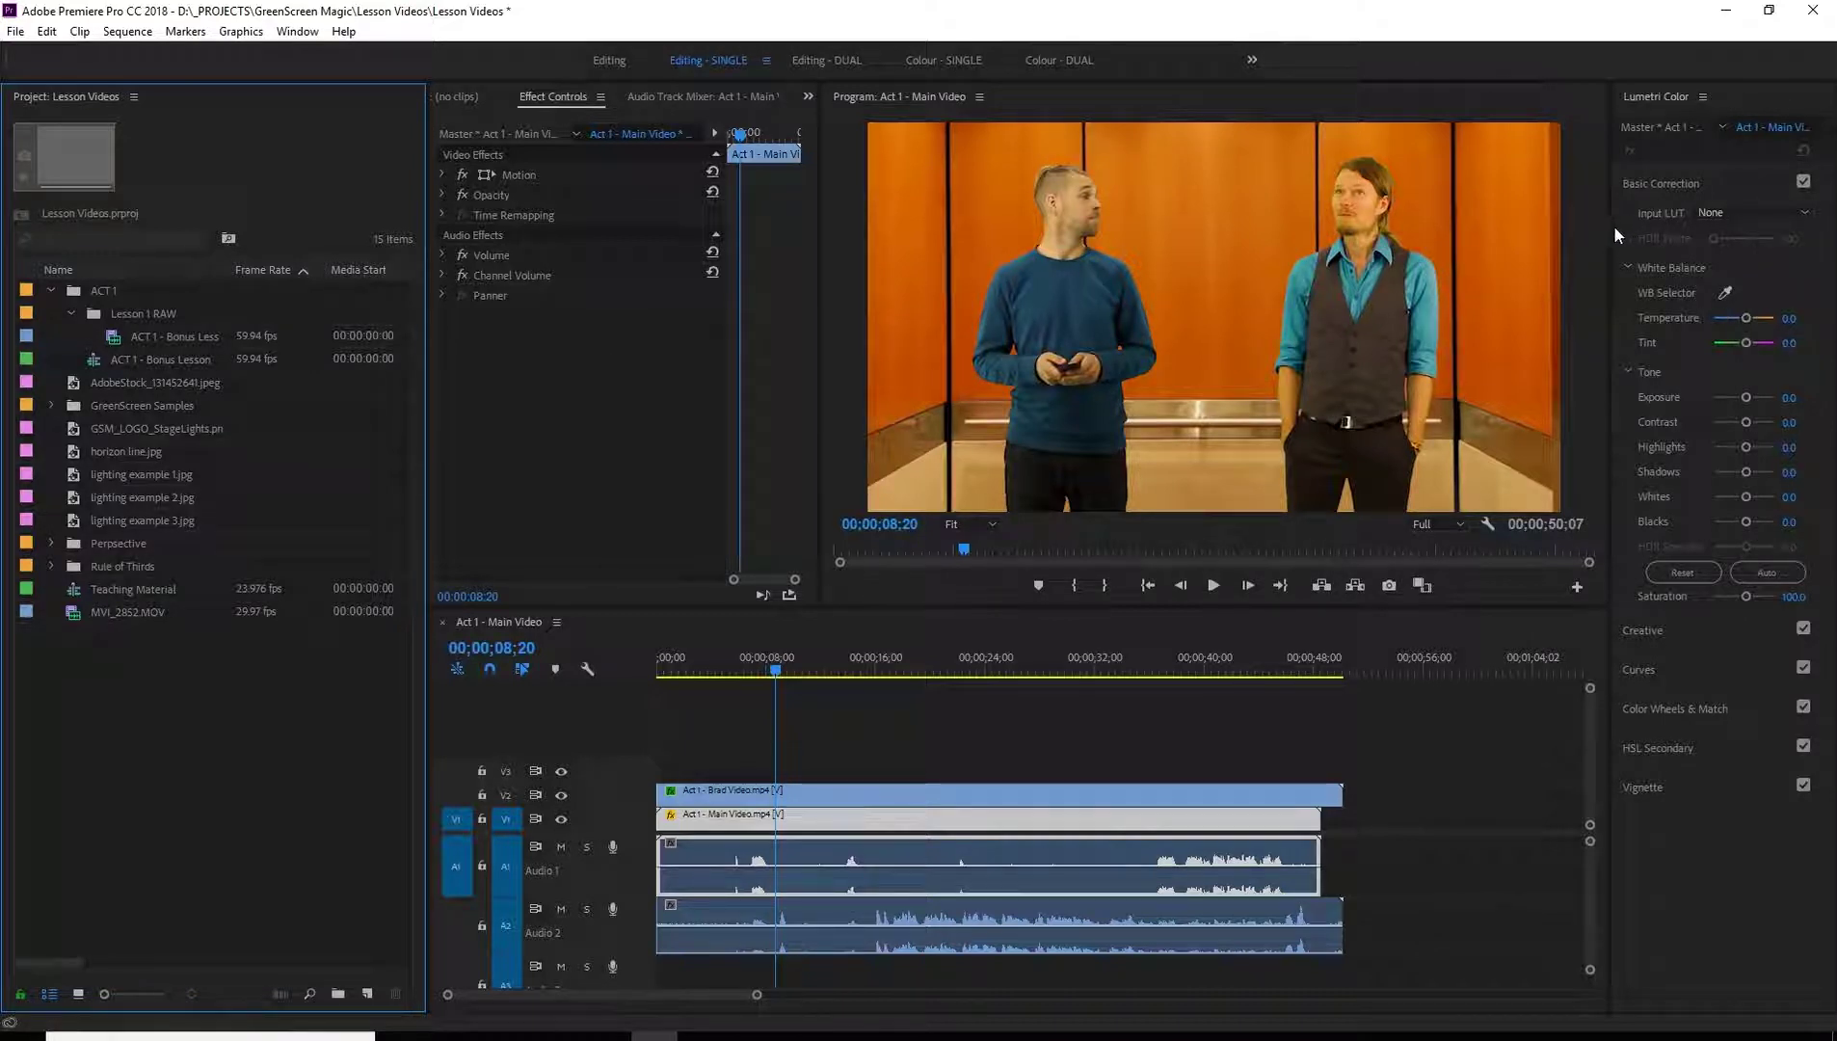
# Widen Lumetri Color, narrow Effect Controls and shorten the timeline to enlarge the program monitor
pyautogui.moveTo(1612, 236); pyautogui.dragTo(1502, 241)
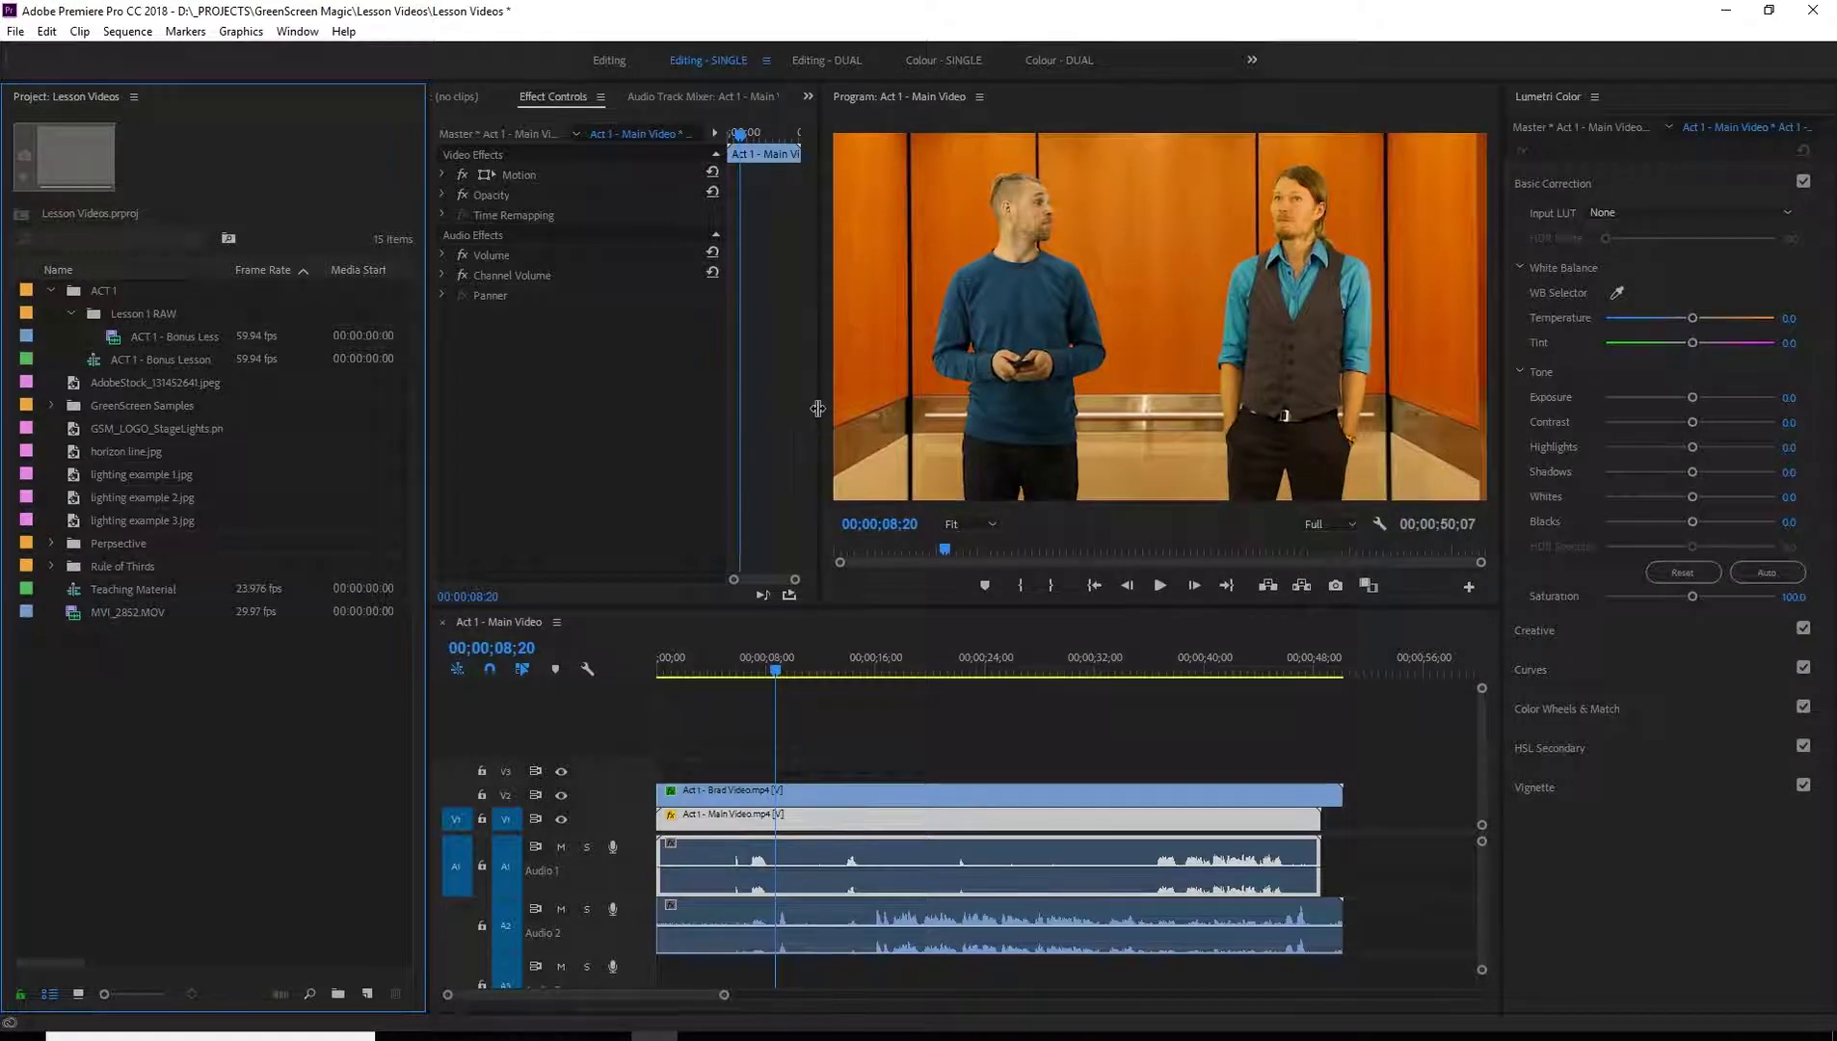
pyautogui.moveTo(818, 409); pyautogui.dragTo(756, 410)
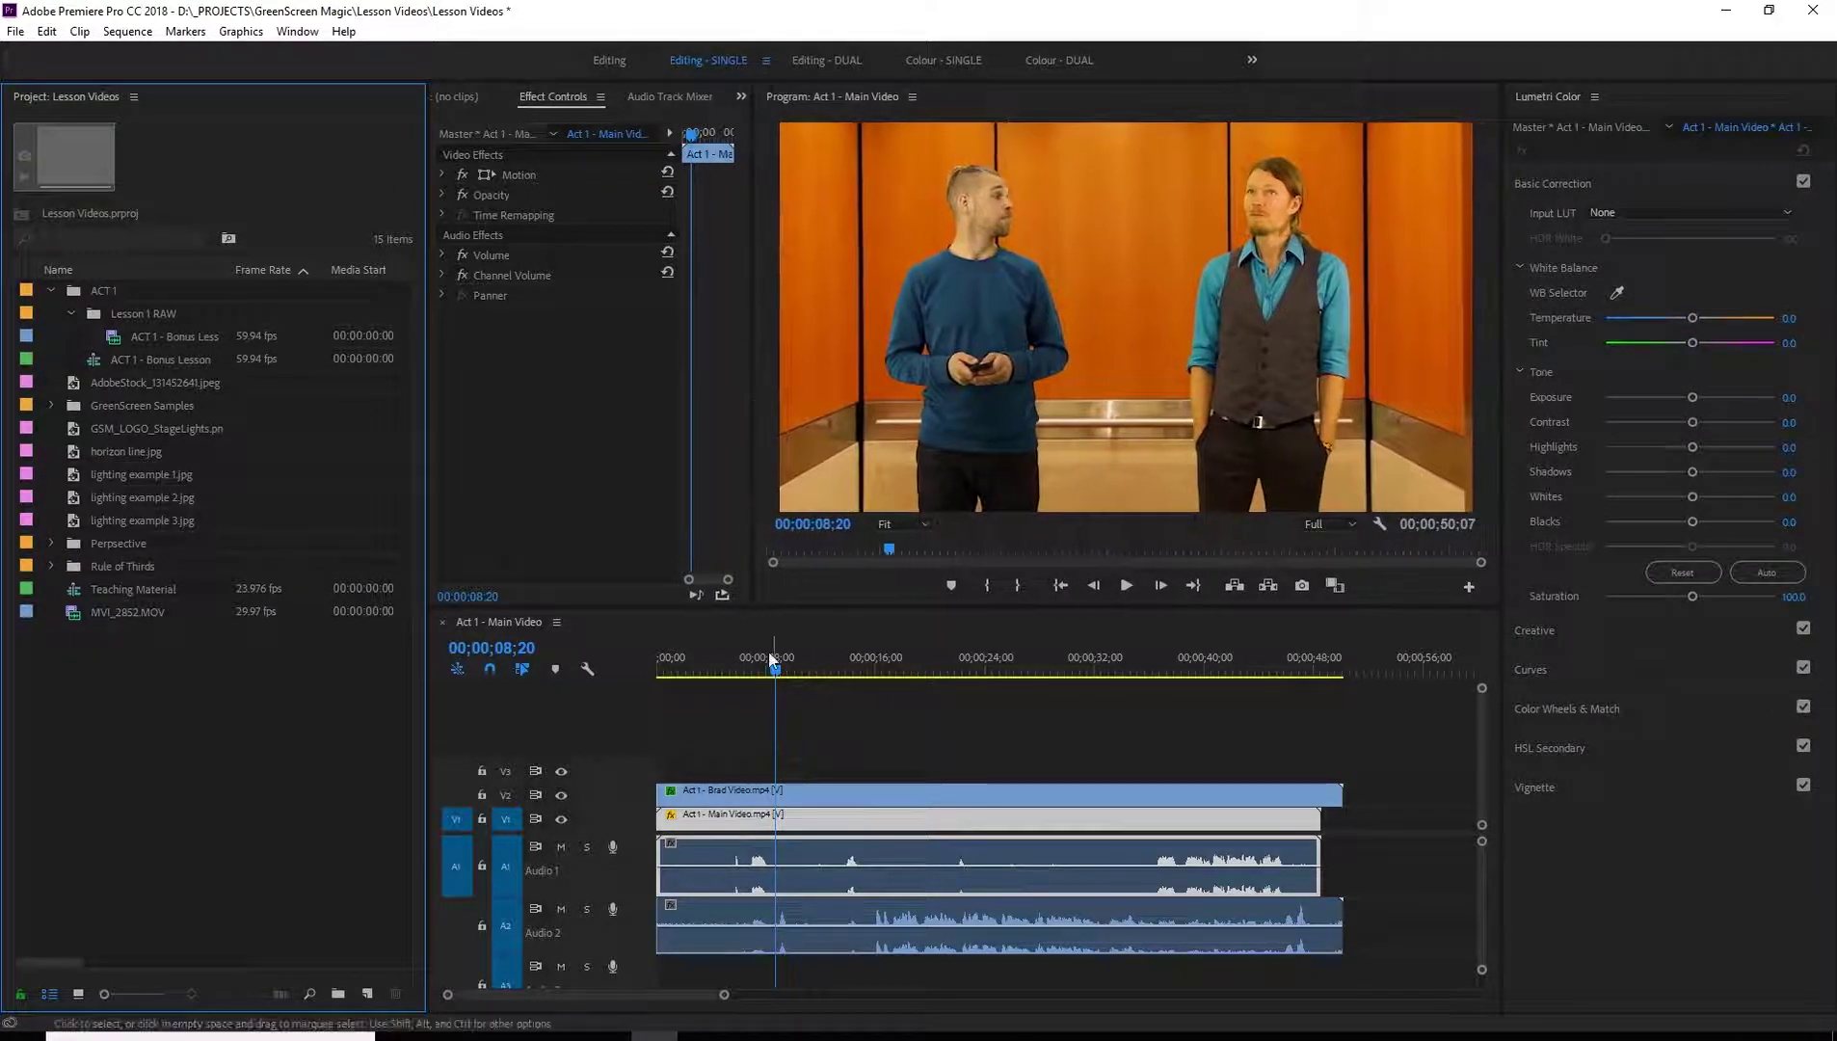
pyautogui.moveTo(753, 614); pyautogui.dragTo(744, 701)
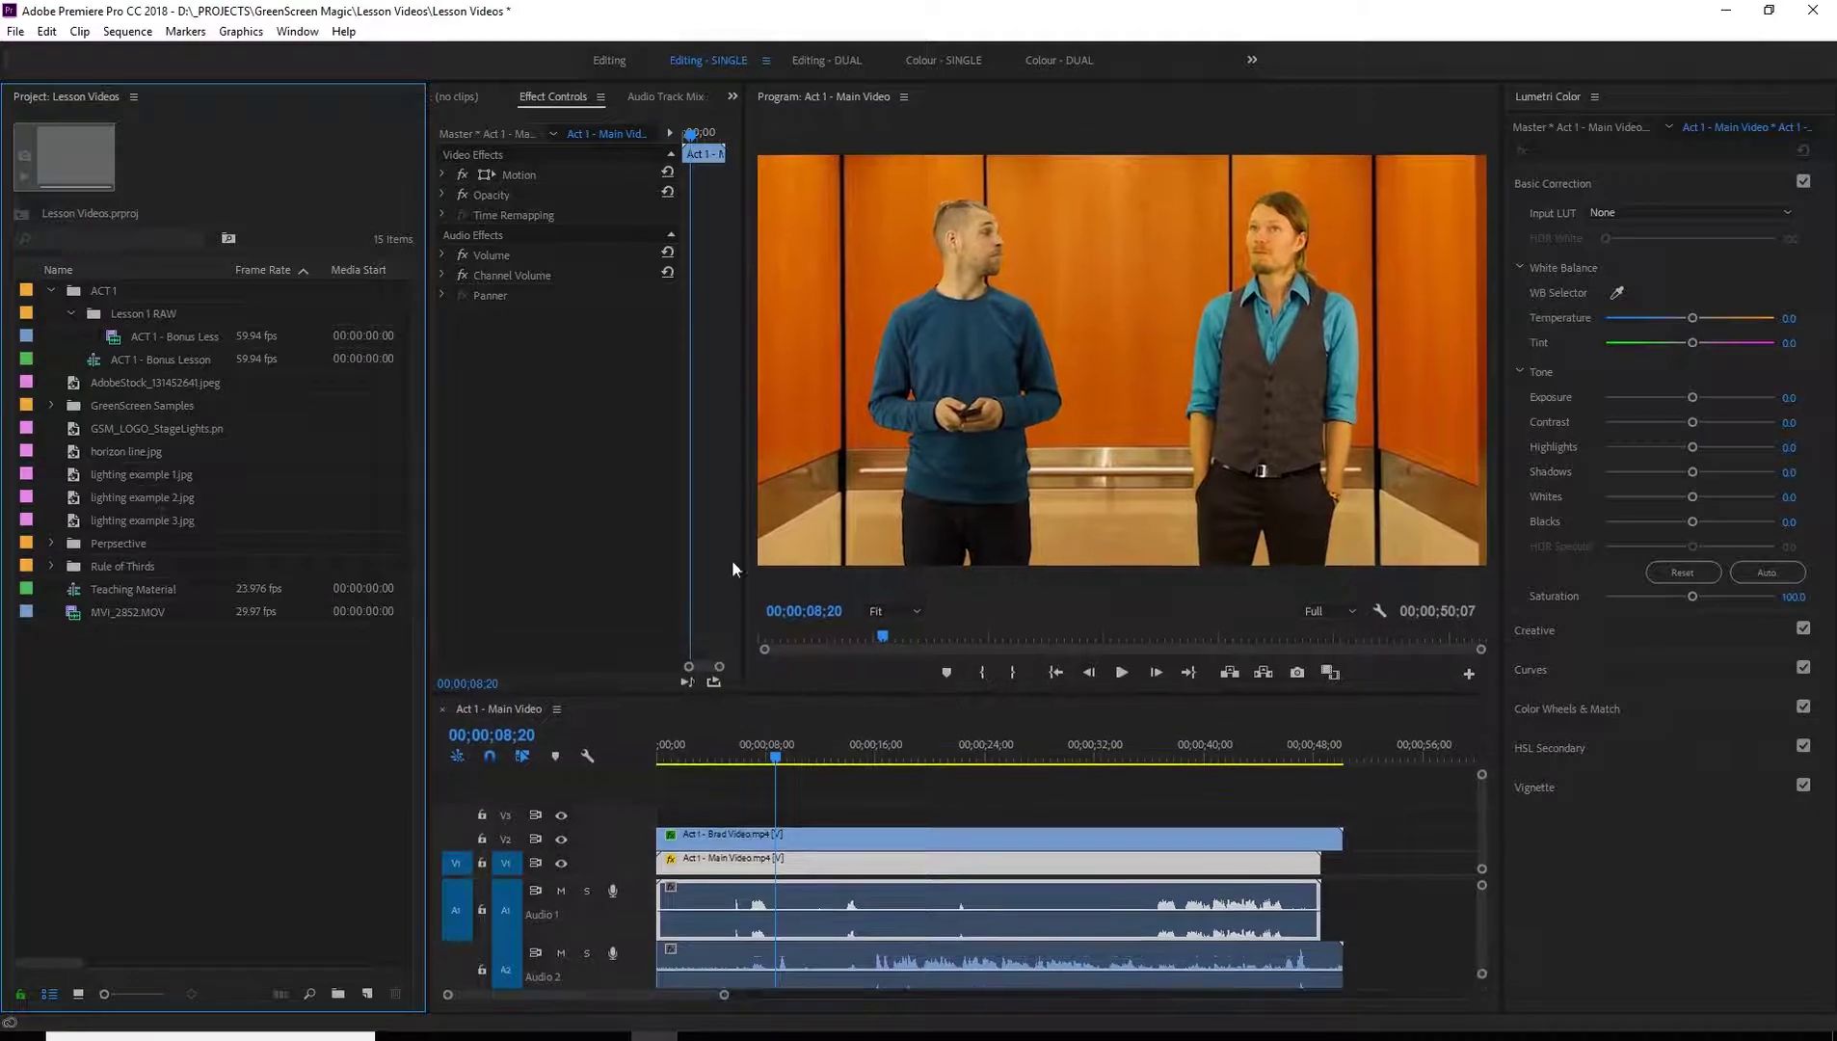
pyautogui.moveTo(745, 549); pyautogui.dragTo(711, 551)
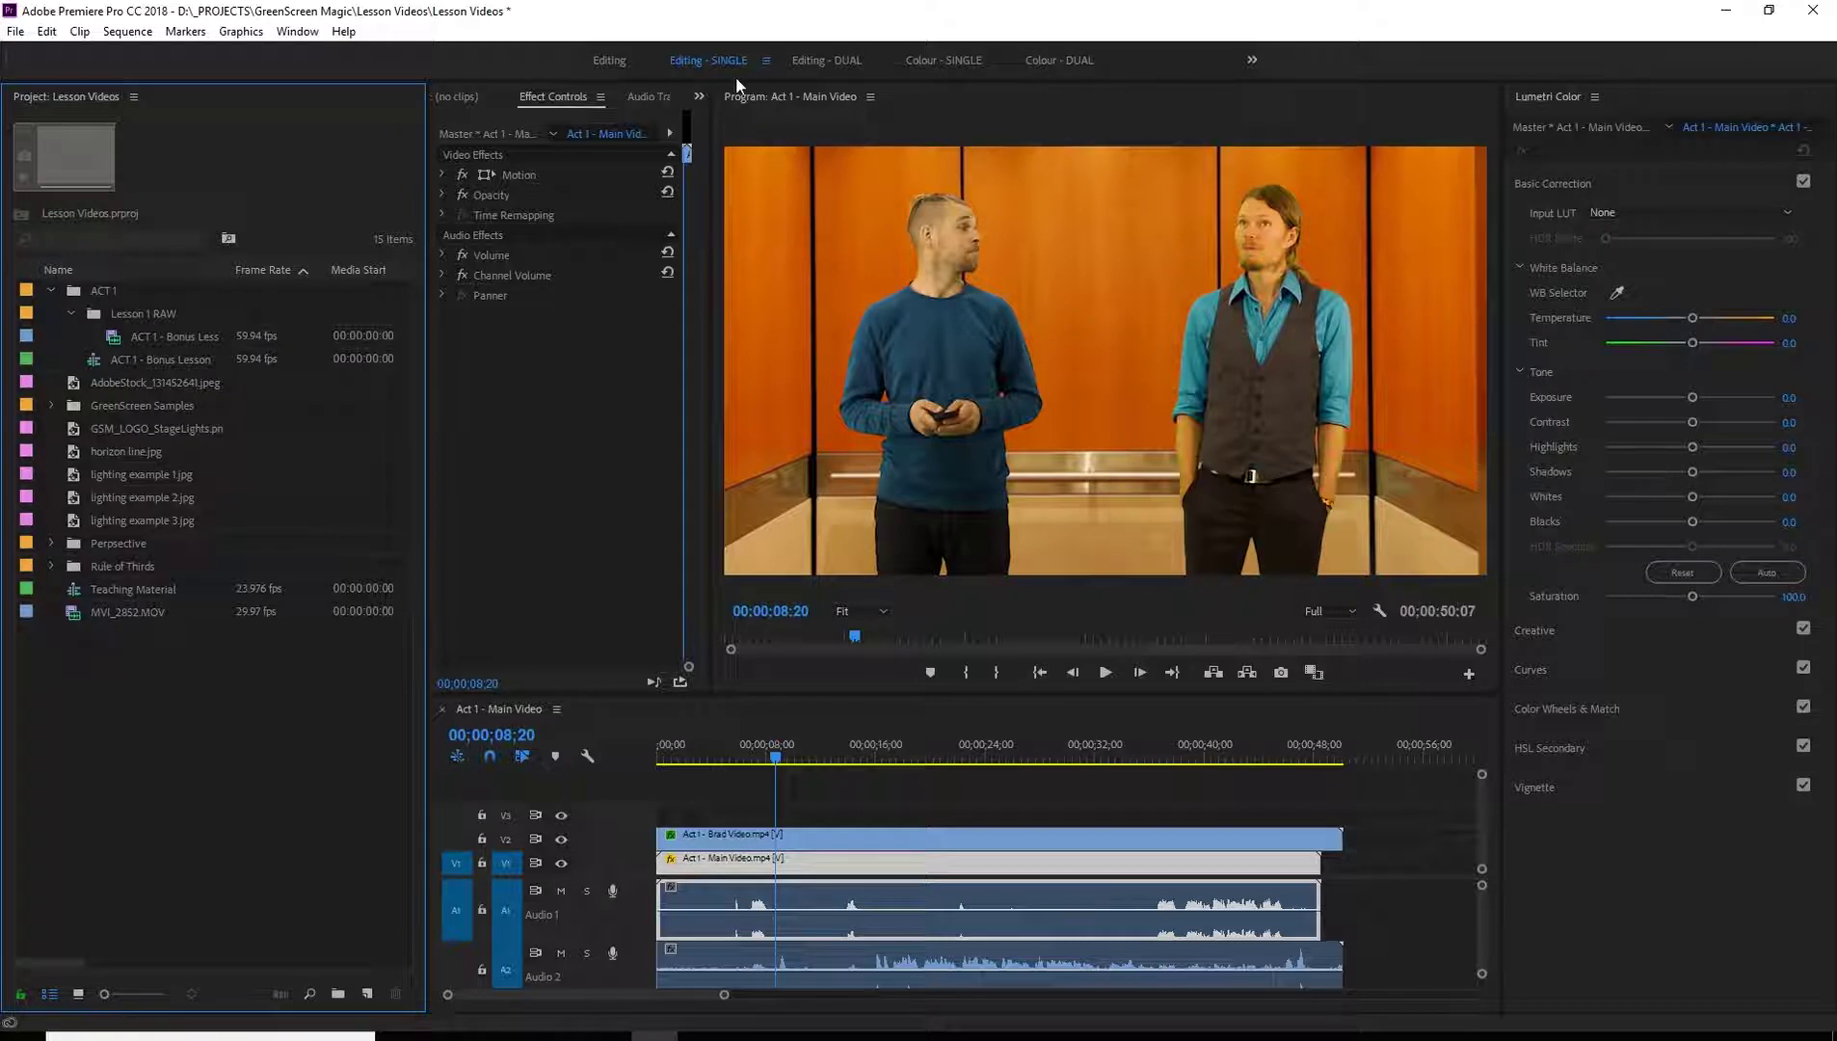
# Save the current layout as a new workspace with the default name Untitled Workspace
pyautogui.click(298, 33)
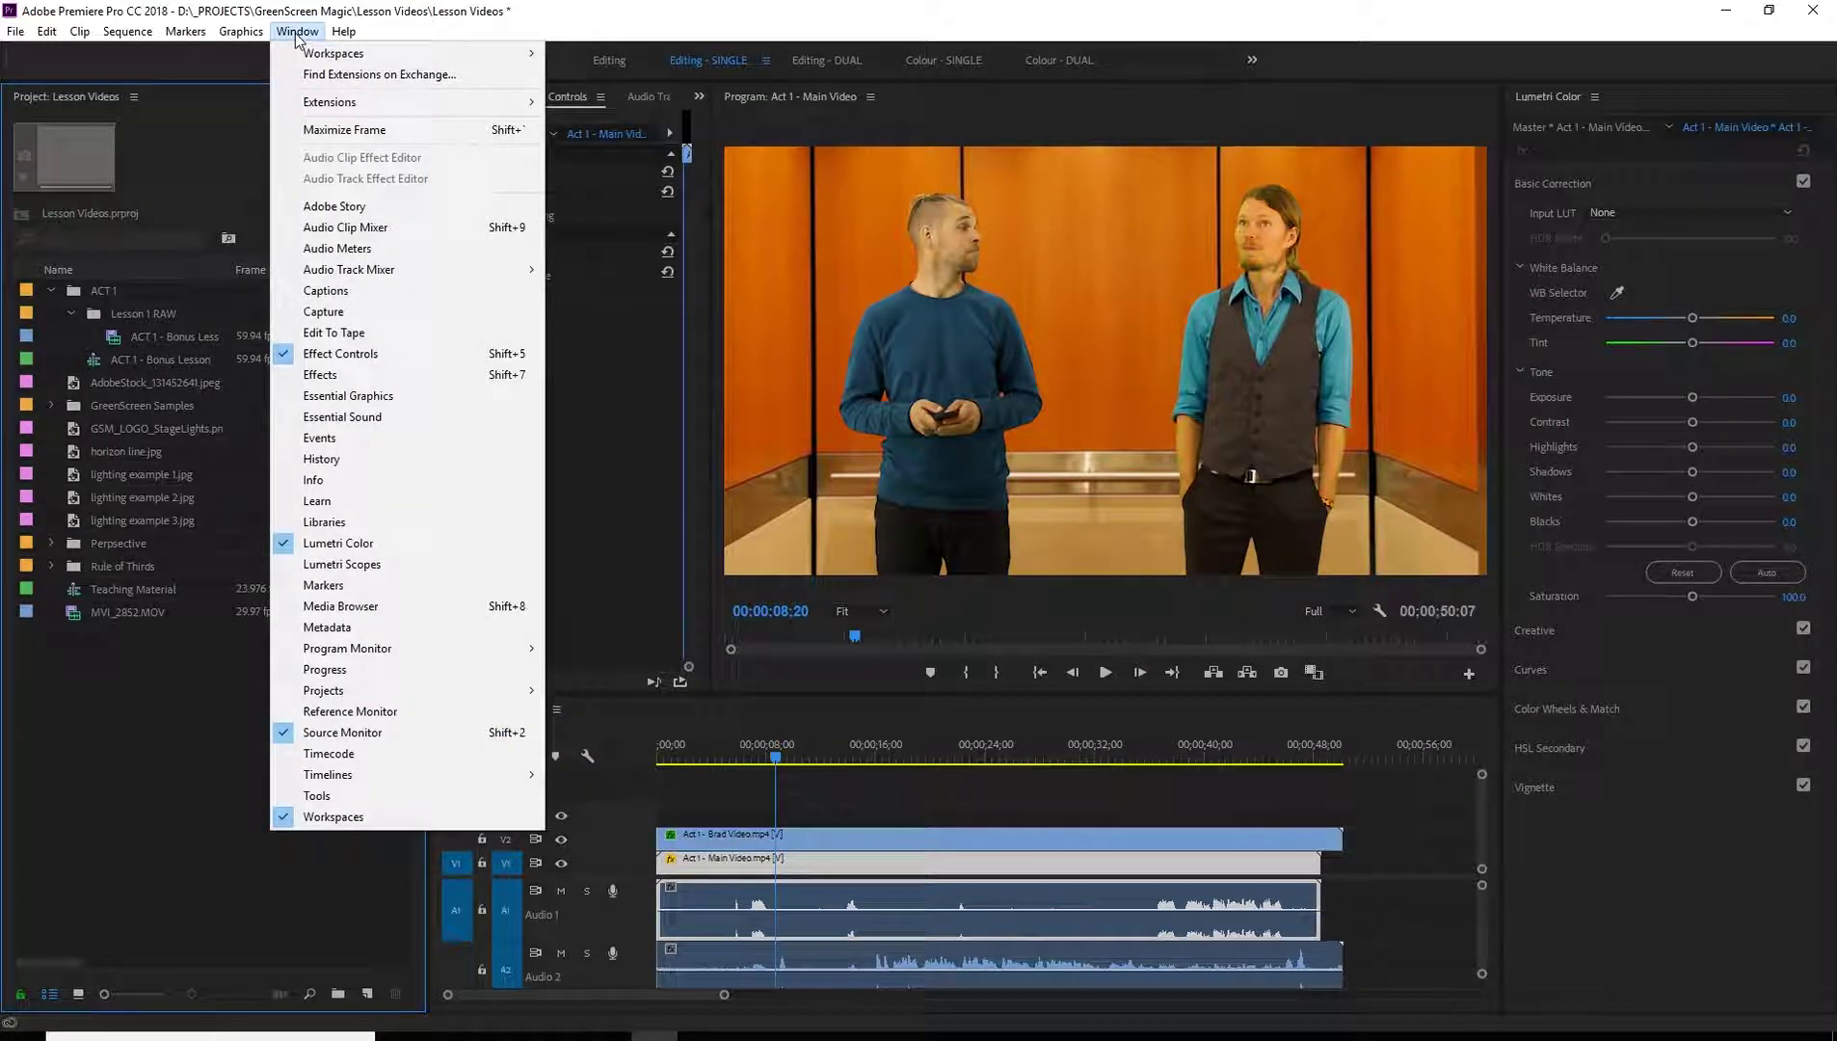
pyautogui.moveTo(306, 54)
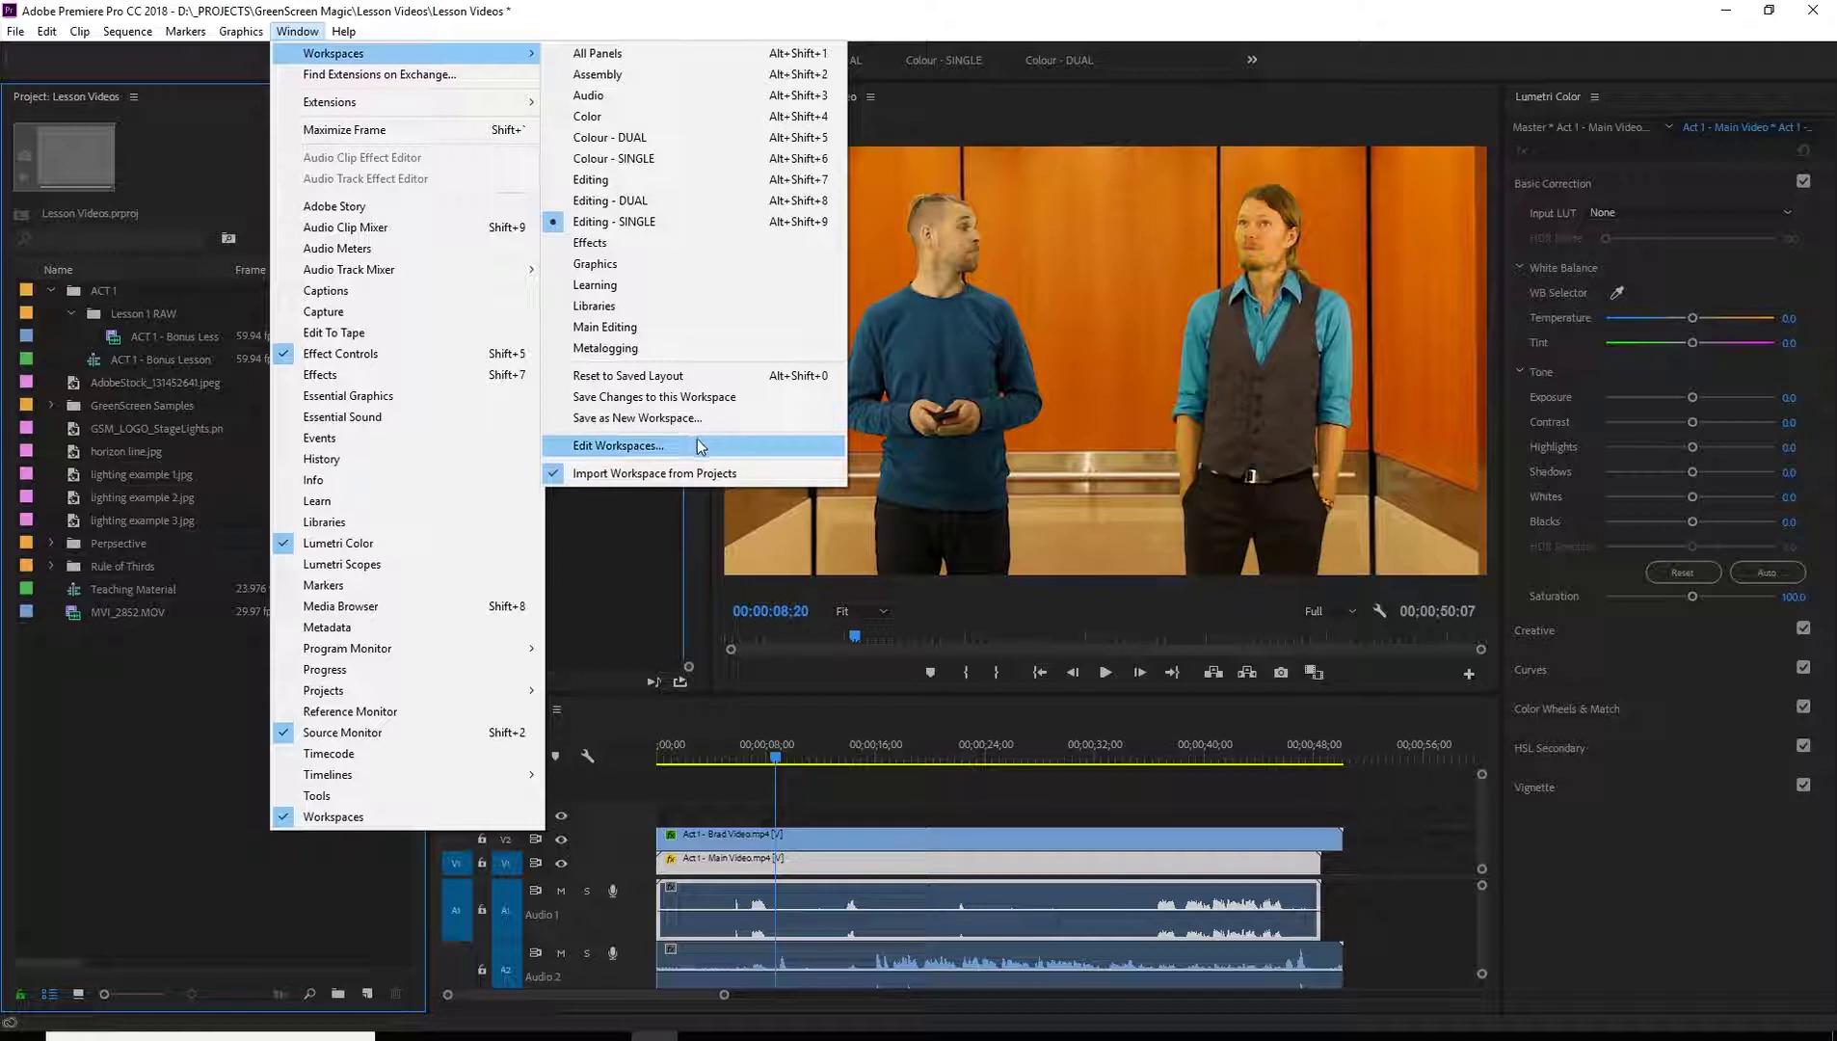
pyautogui.click(631, 424)
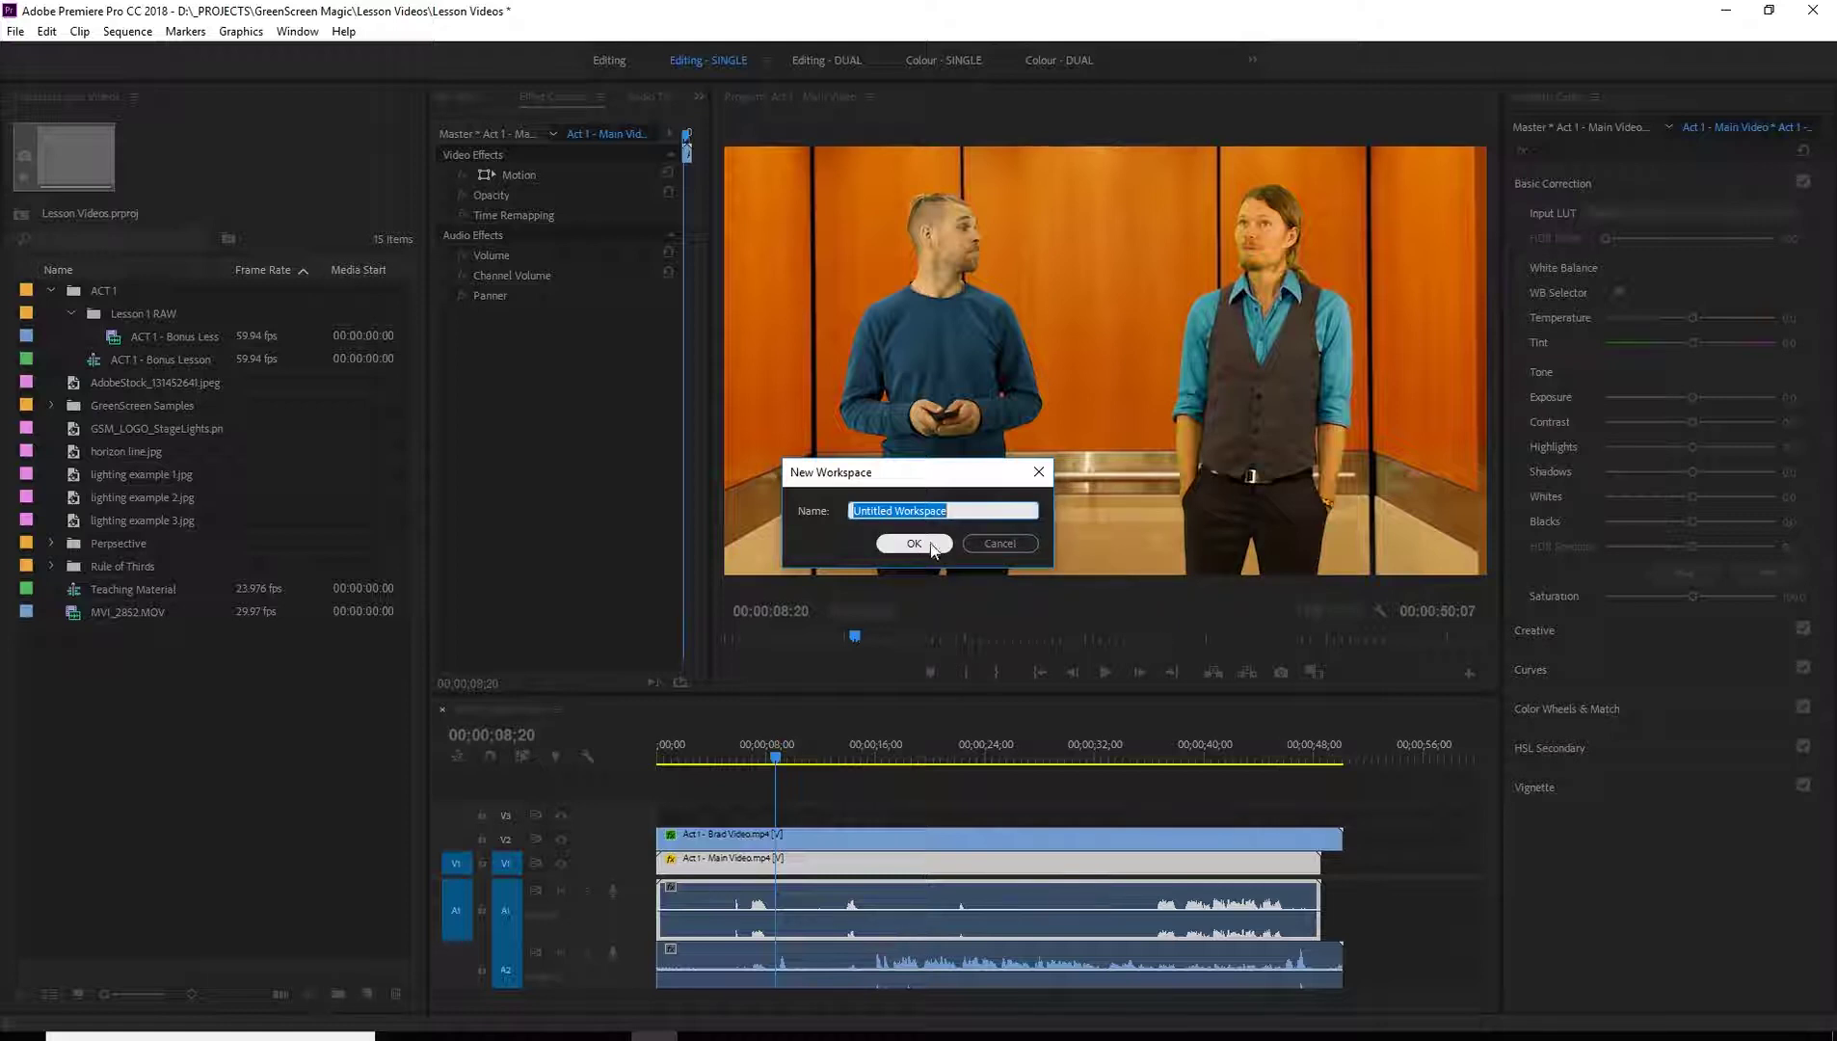
pyautogui.click(973, 544)
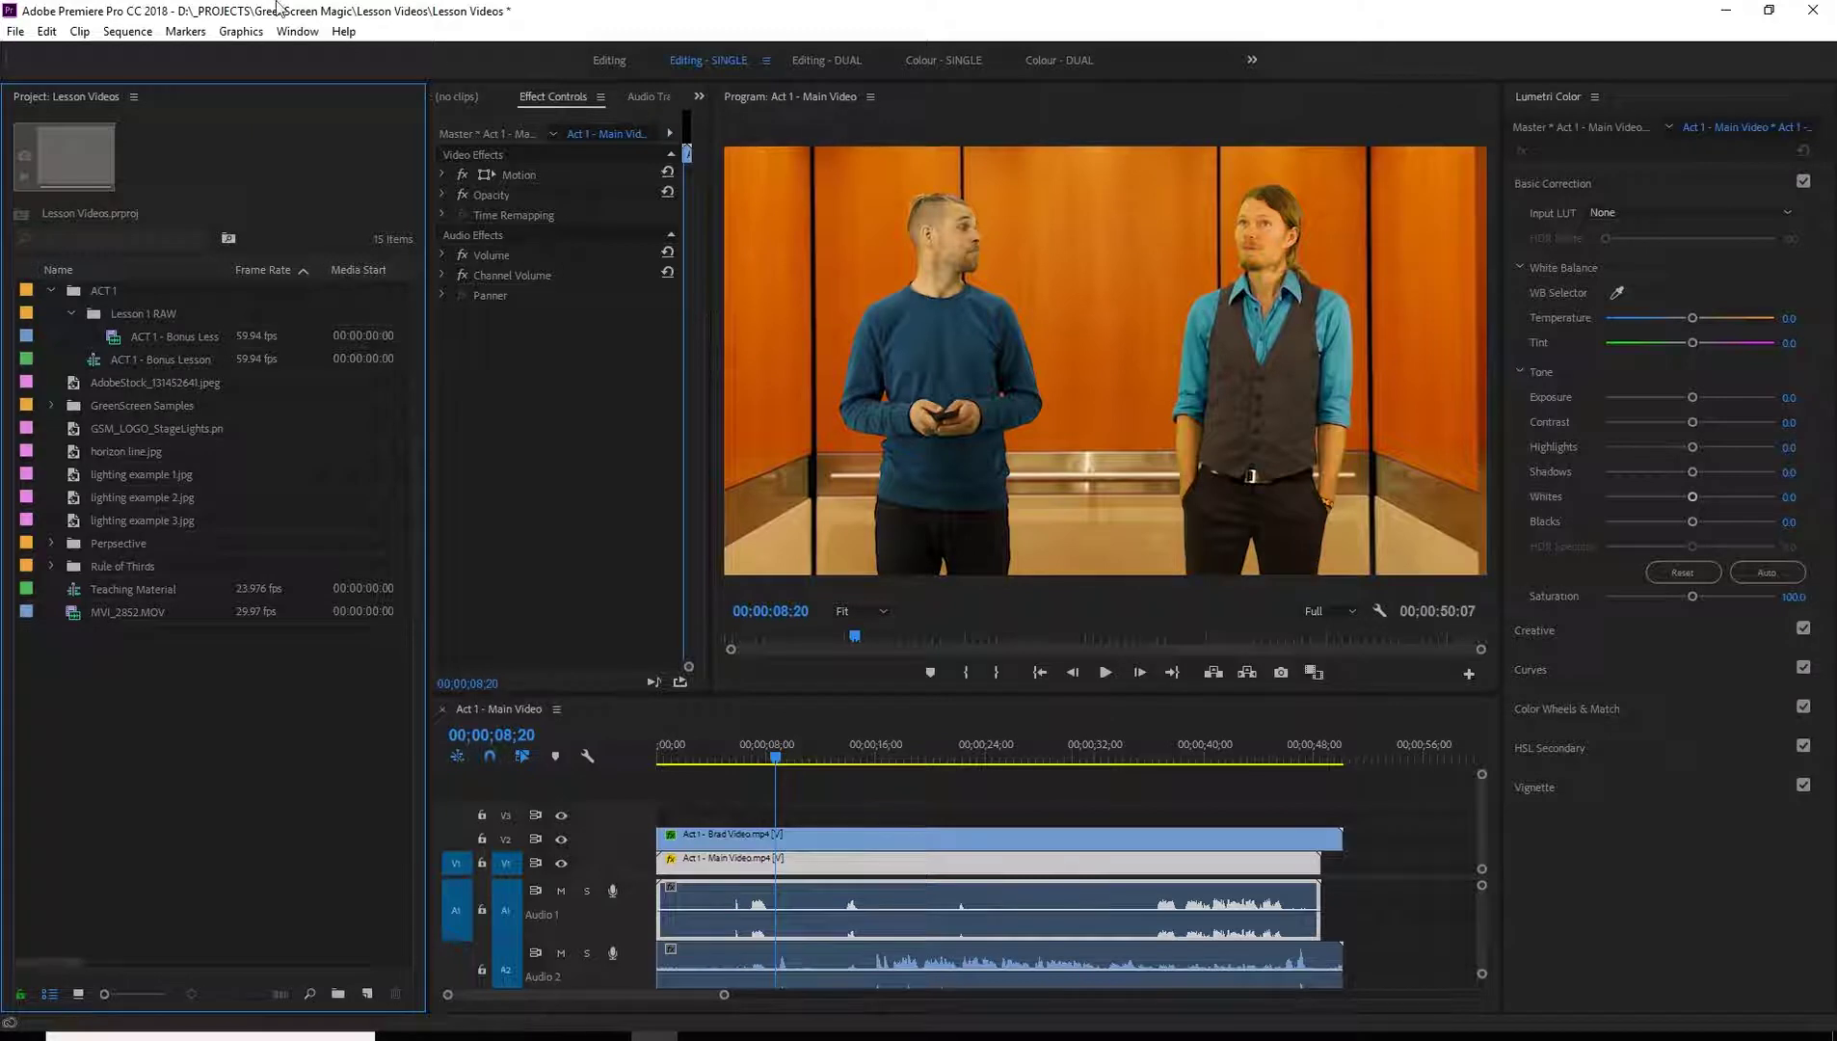
pyautogui.click(1555, 91)
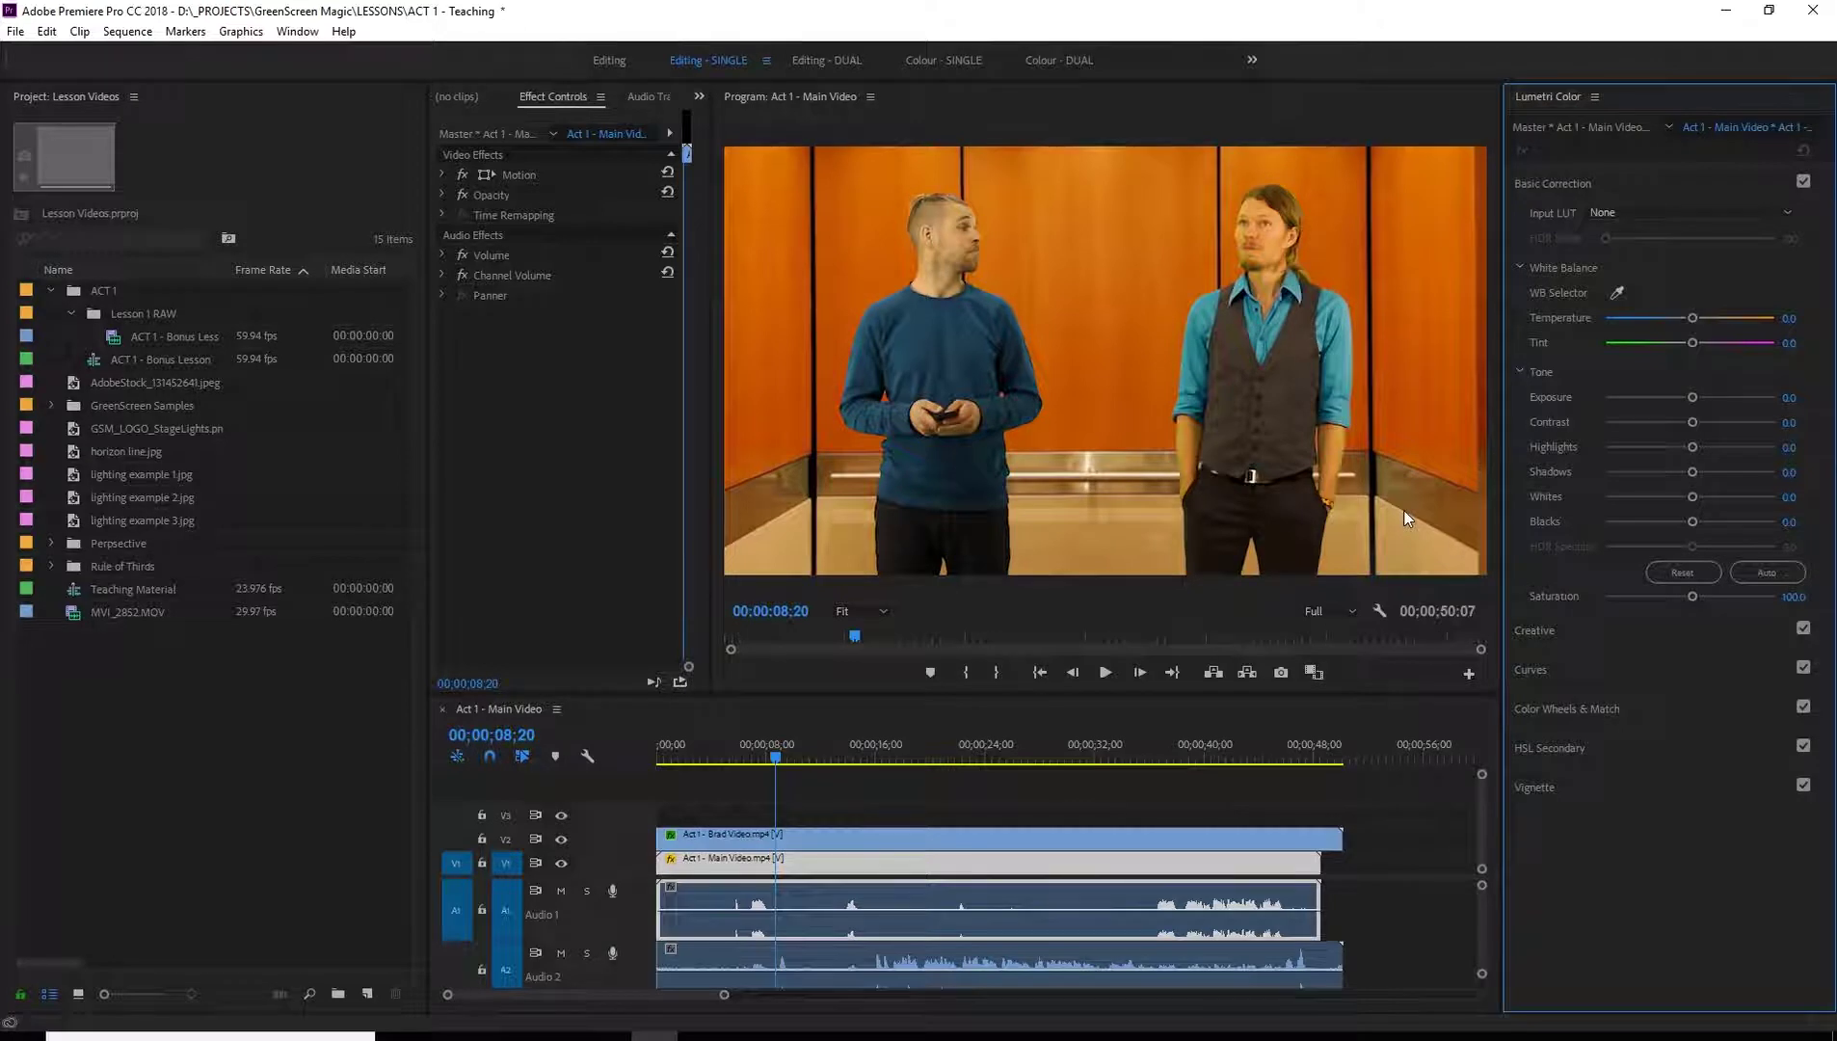
# Select the Brad Video clip on V2 and bring the Lumetri Color panel forward
pyautogui.click(817, 837)
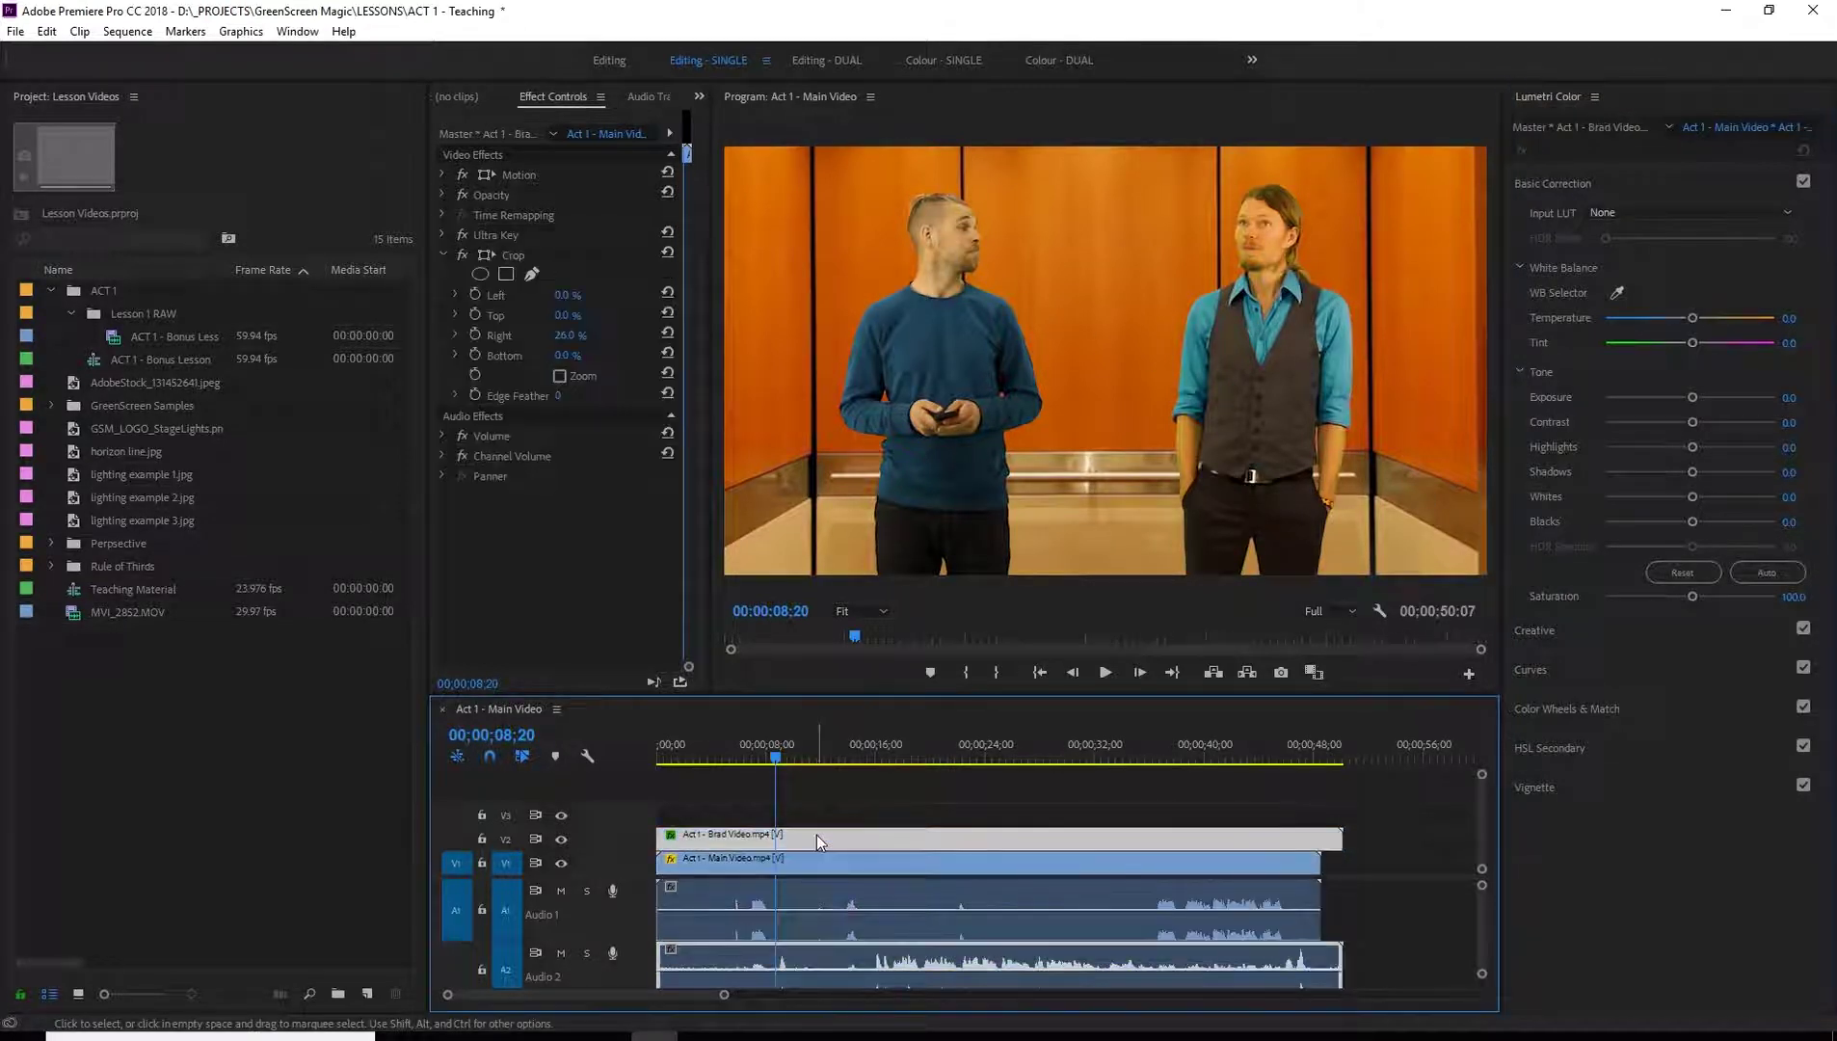
pyautogui.click(746, 853)
pyautogui.click(748, 841)
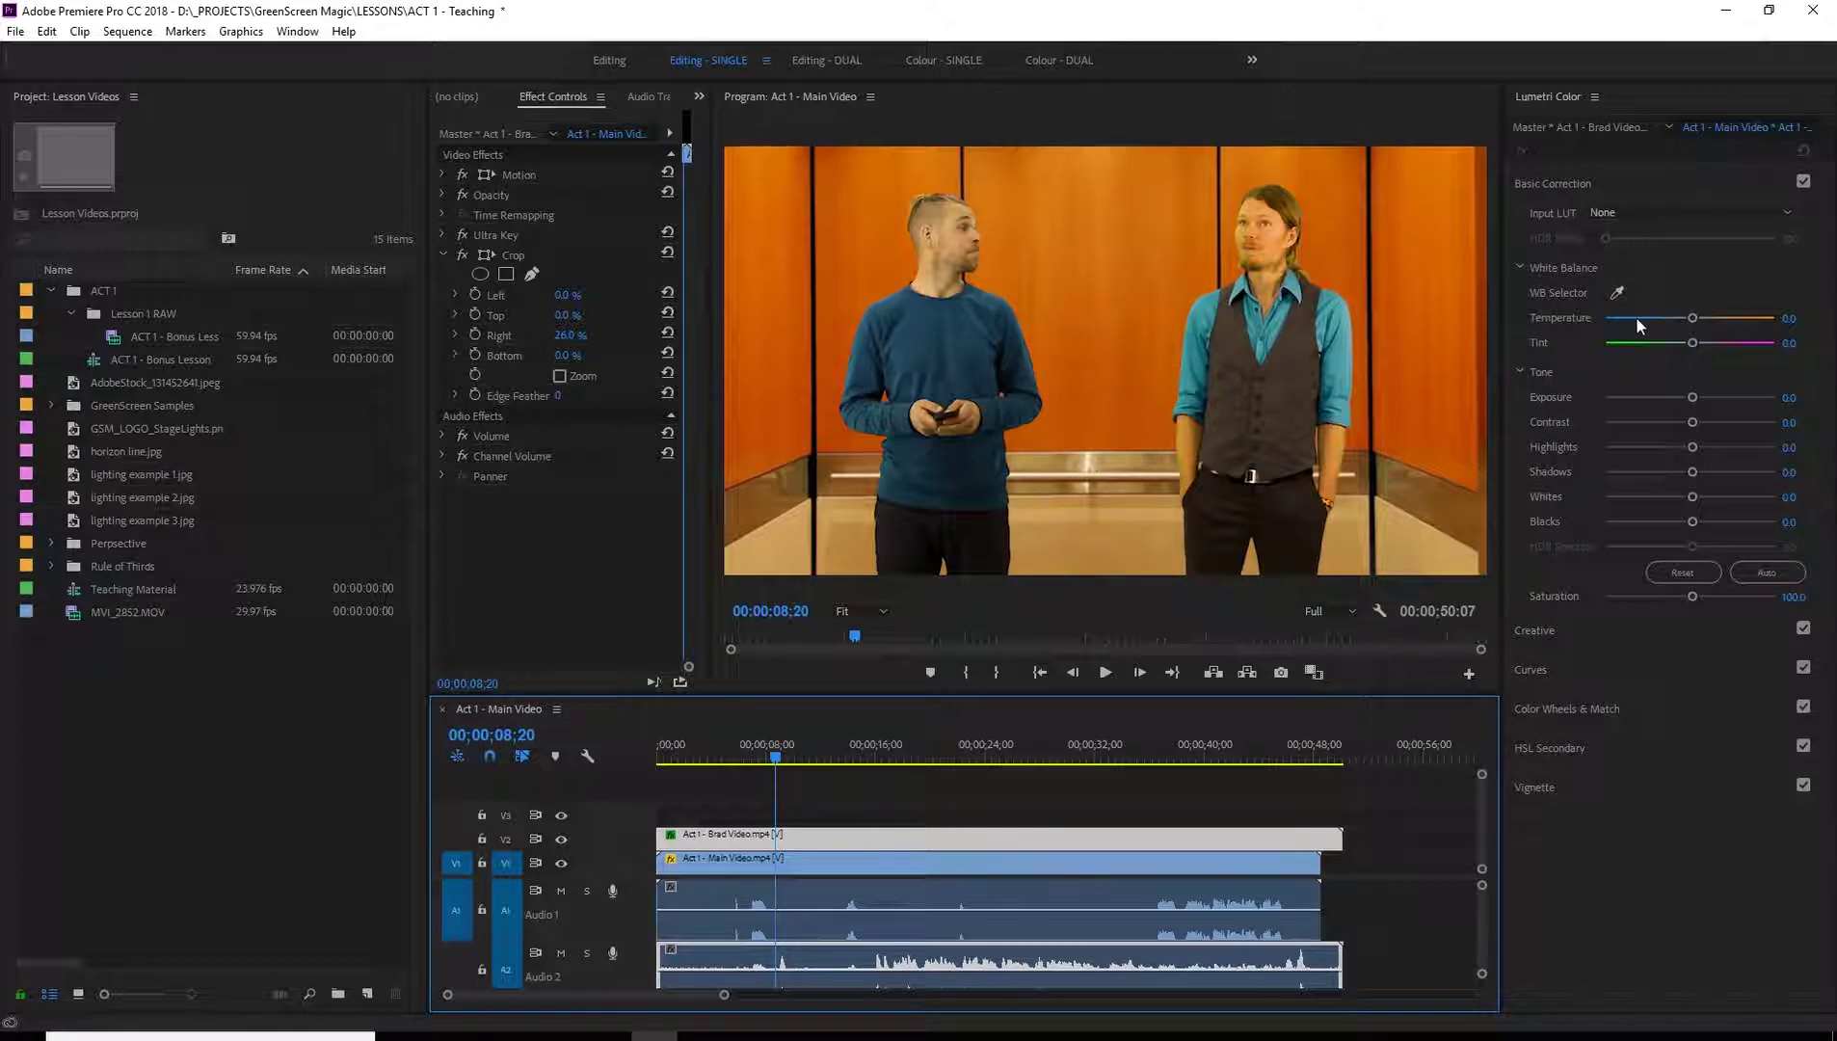
pyautogui.click(1539, 102)
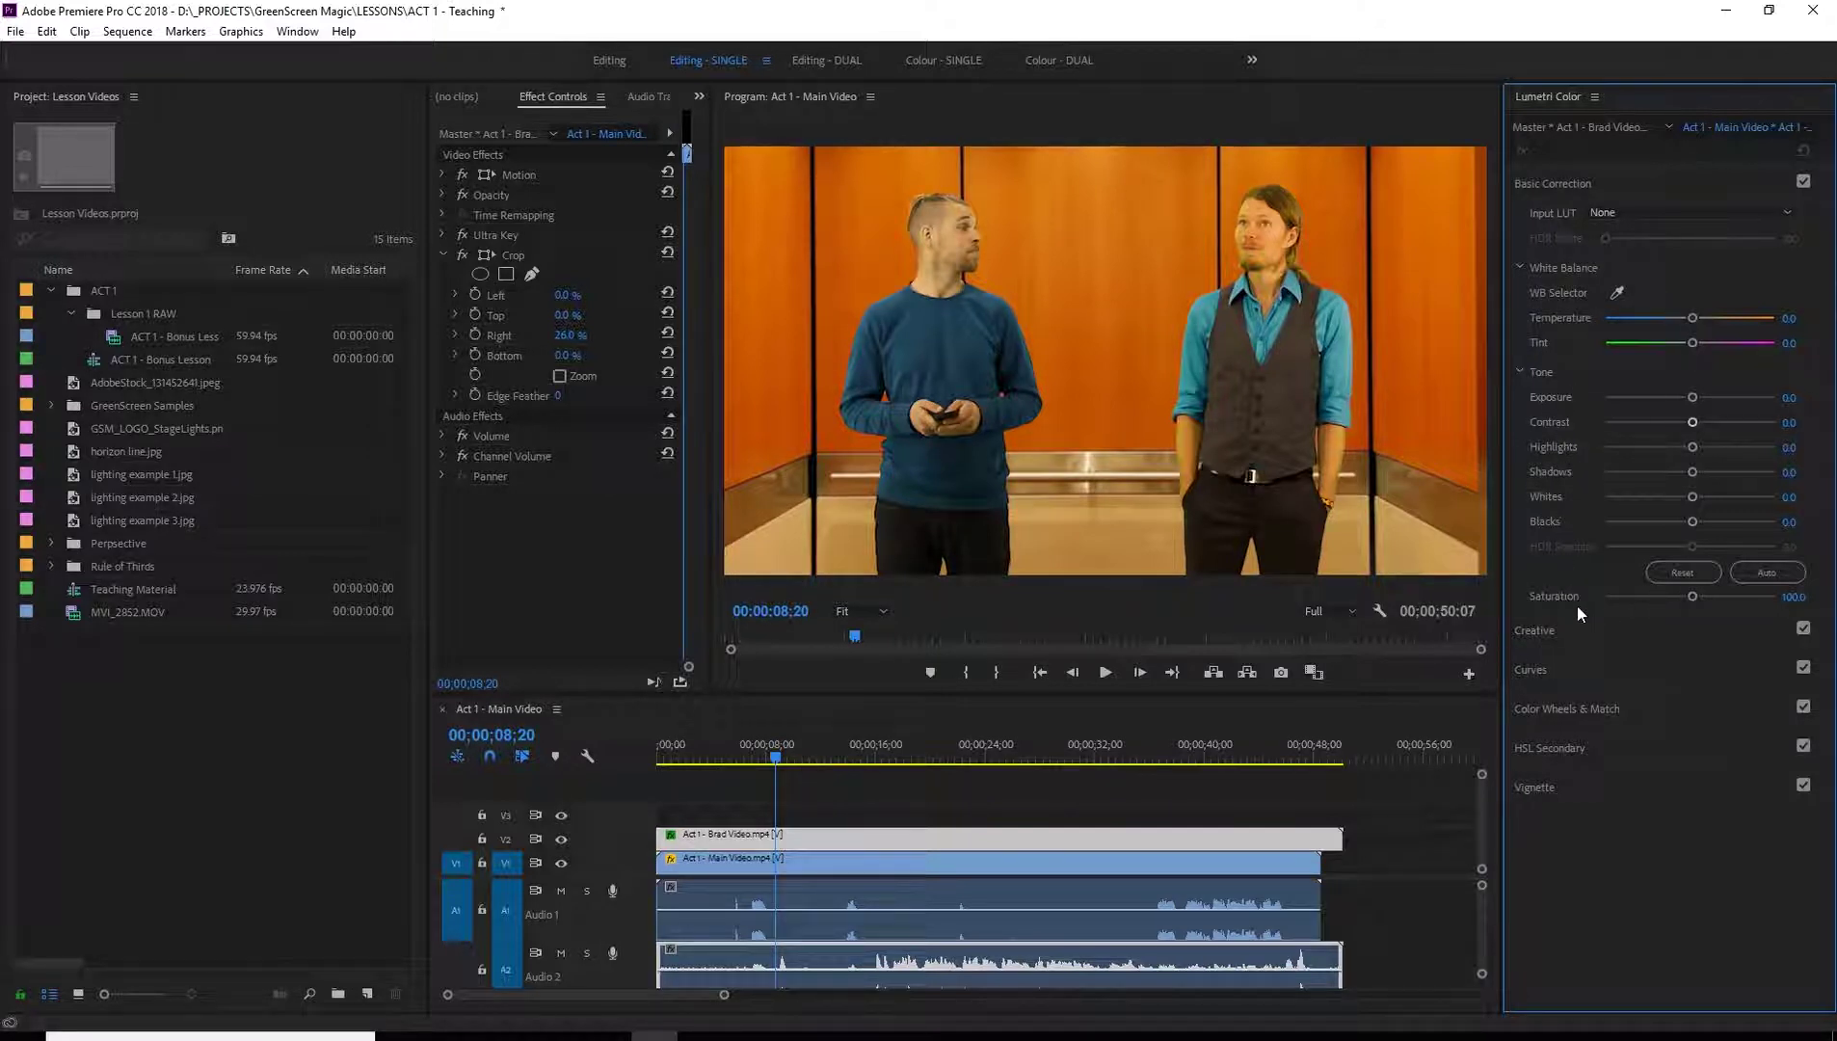
# Expand Basic Correction and add Lumetri Color to the Brad Video clip
pyautogui.click(1547, 183)
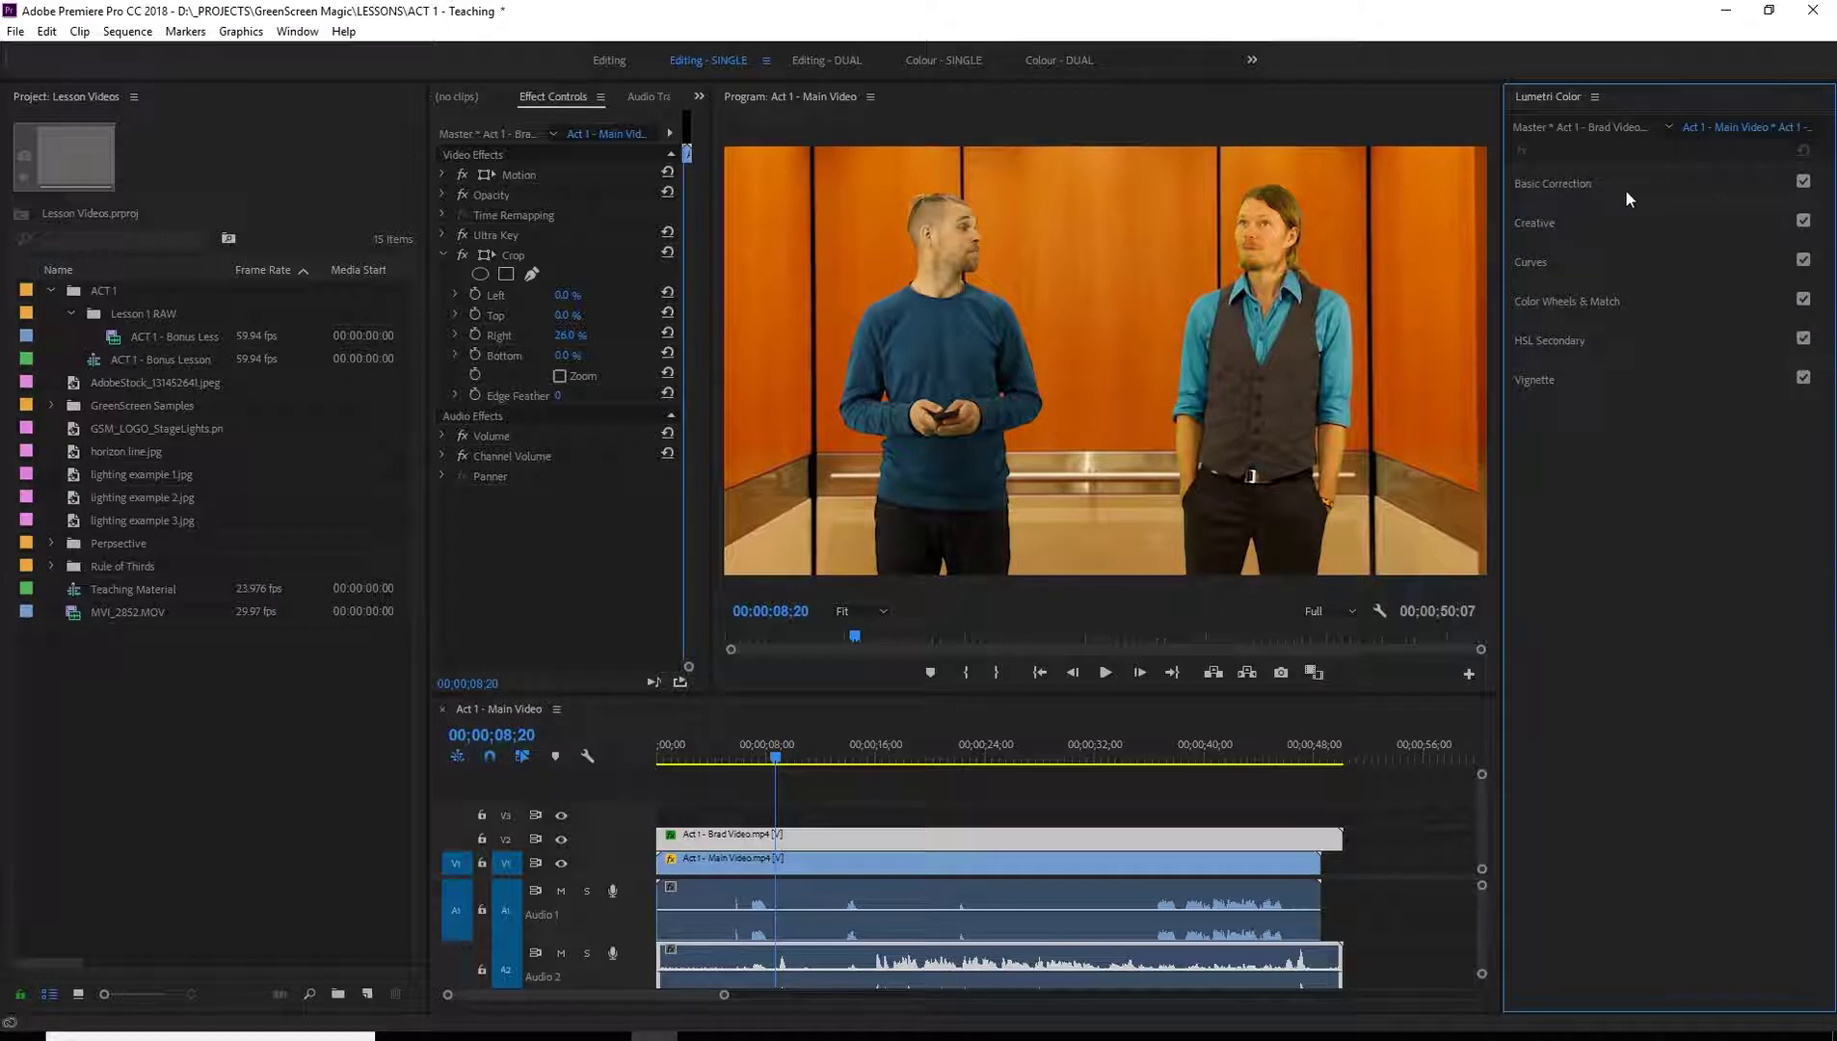
pyautogui.click(1575, 184)
pyautogui.click(1575, 184)
pyautogui.click(1552, 222)
pyautogui.click(1552, 221)
pyautogui.click(1553, 182)
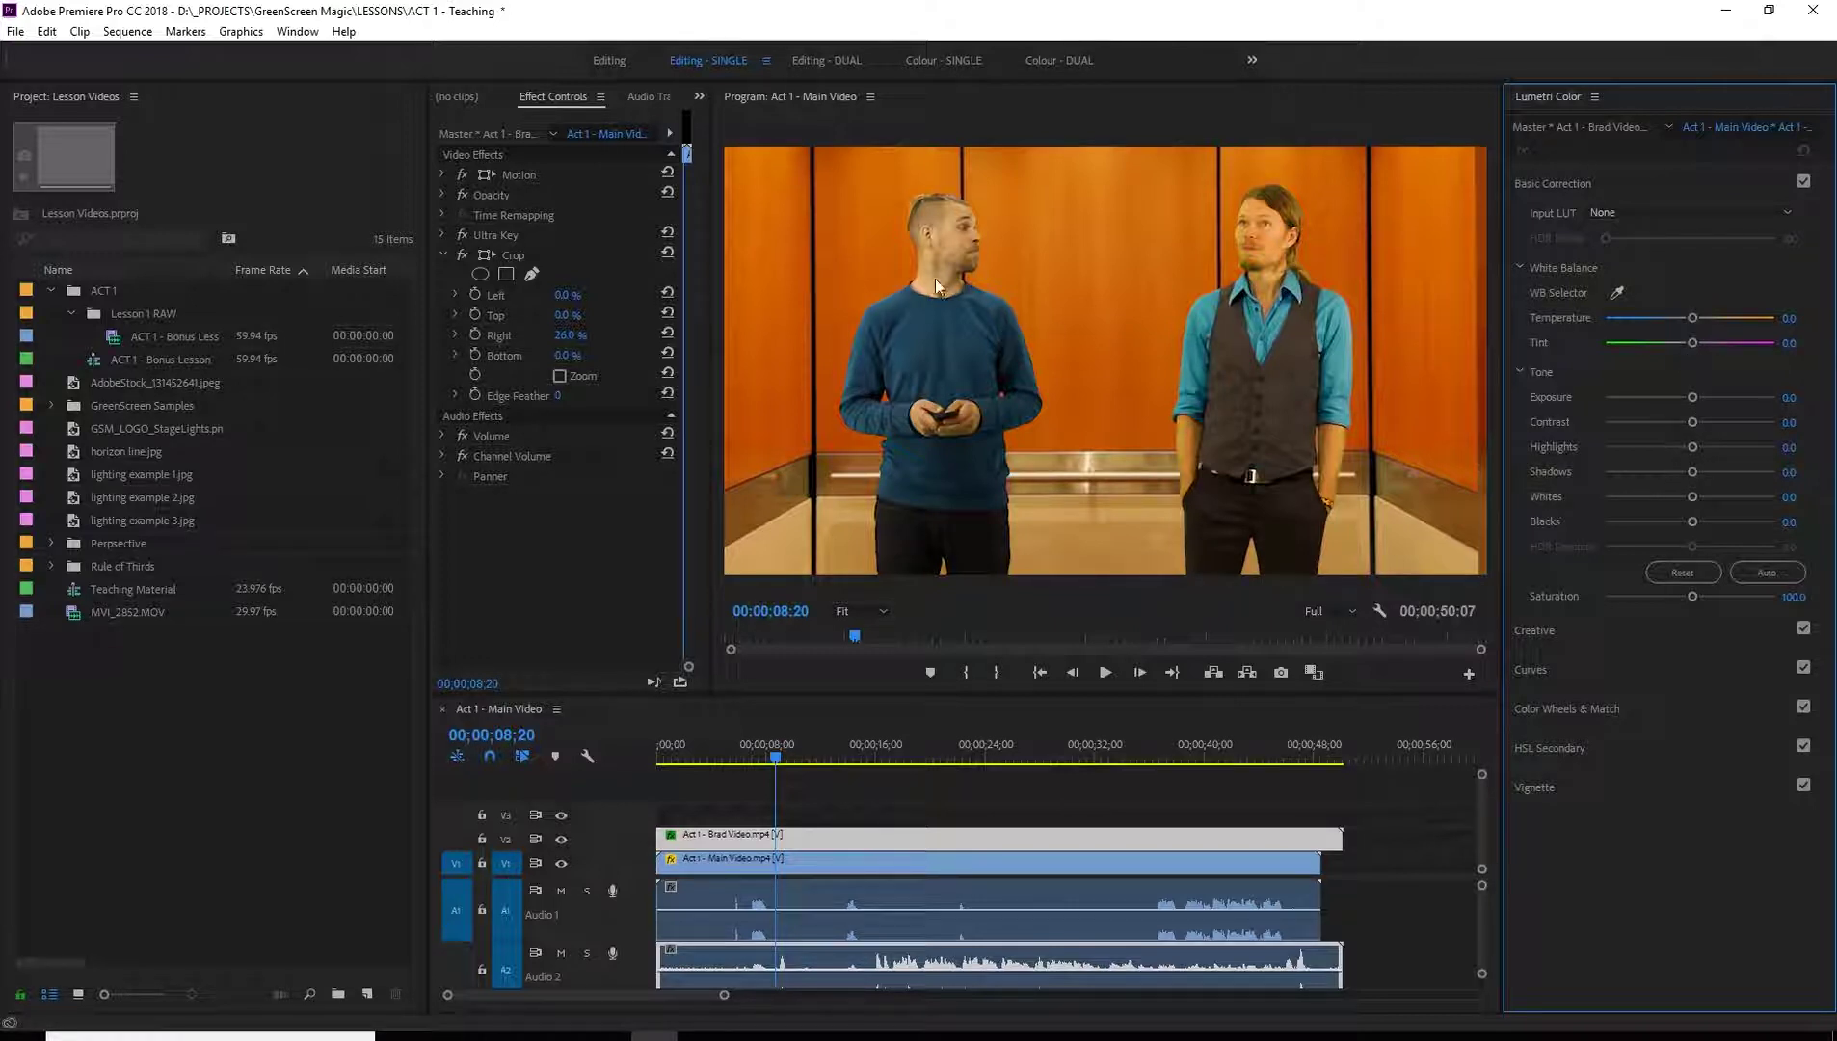
pyautogui.click(1693, 319)
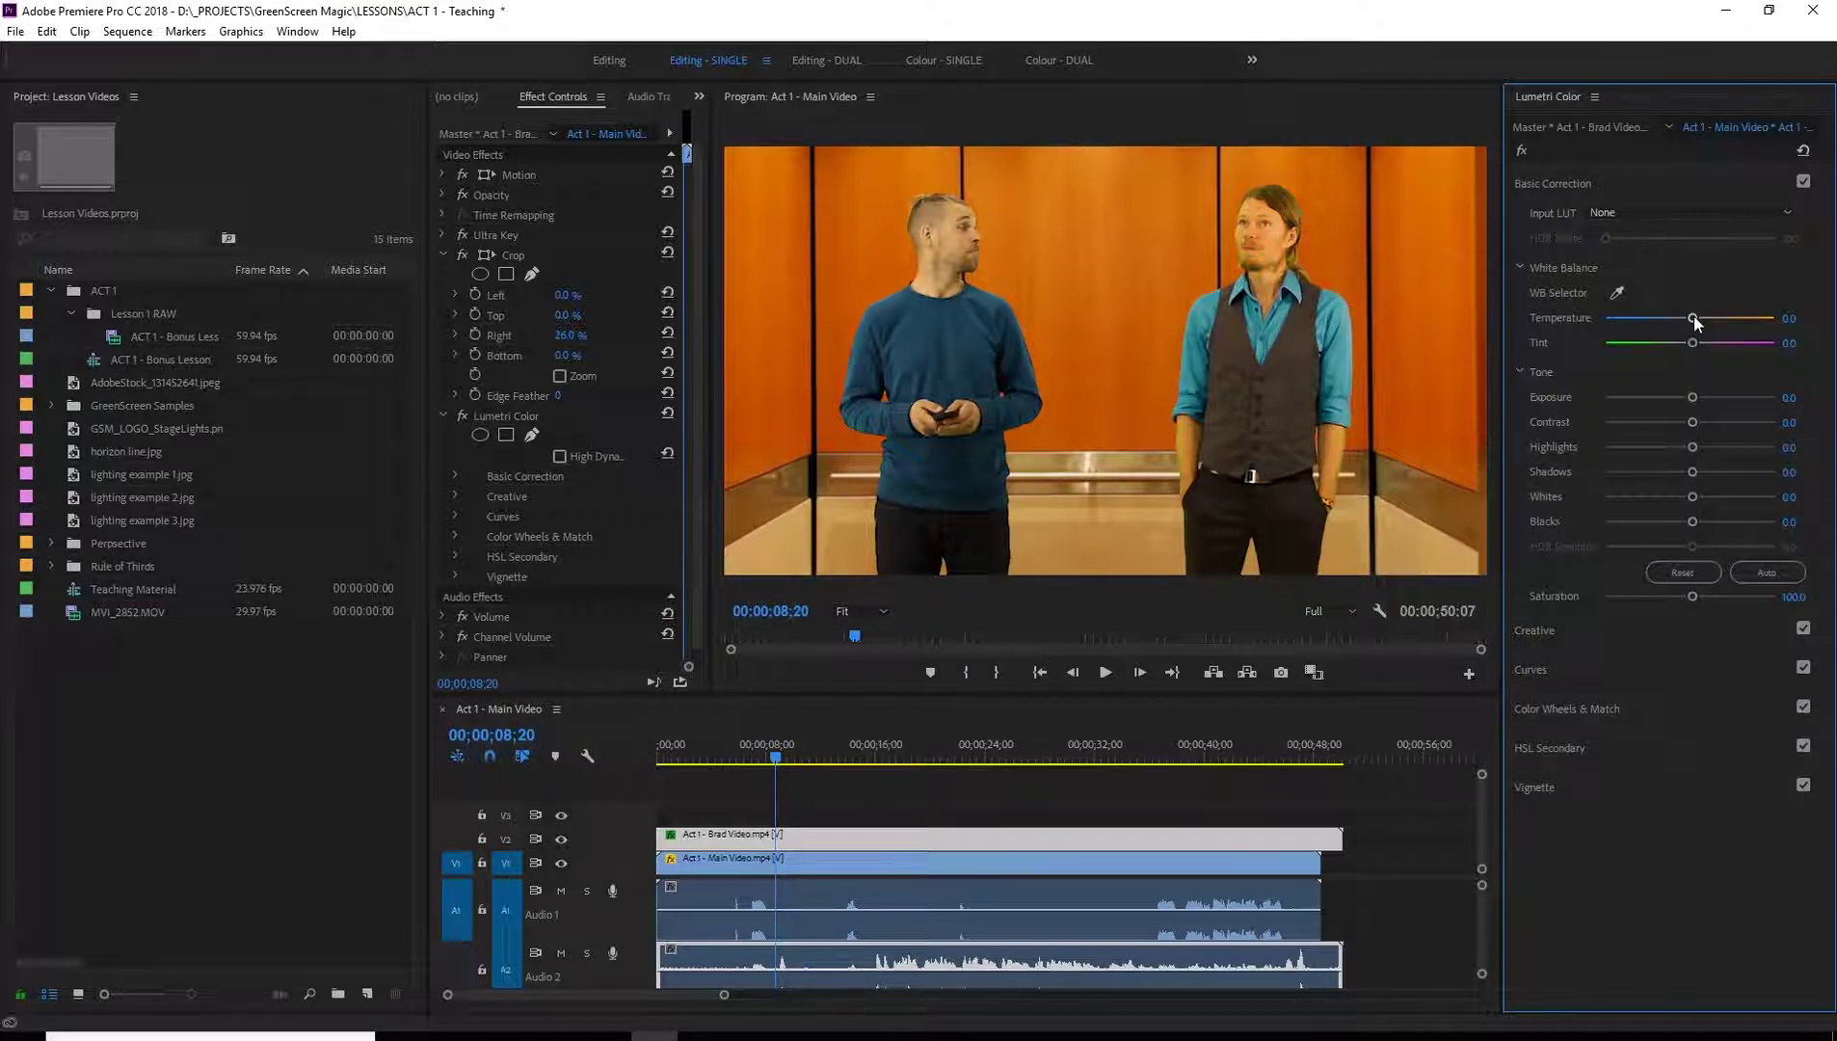
# Test the tint fully green at -100, then reset it to 0.0
pyautogui.click(1805, 152)
pyautogui.moveTo(1773, 343); pyautogui.dragTo(1589, 347)
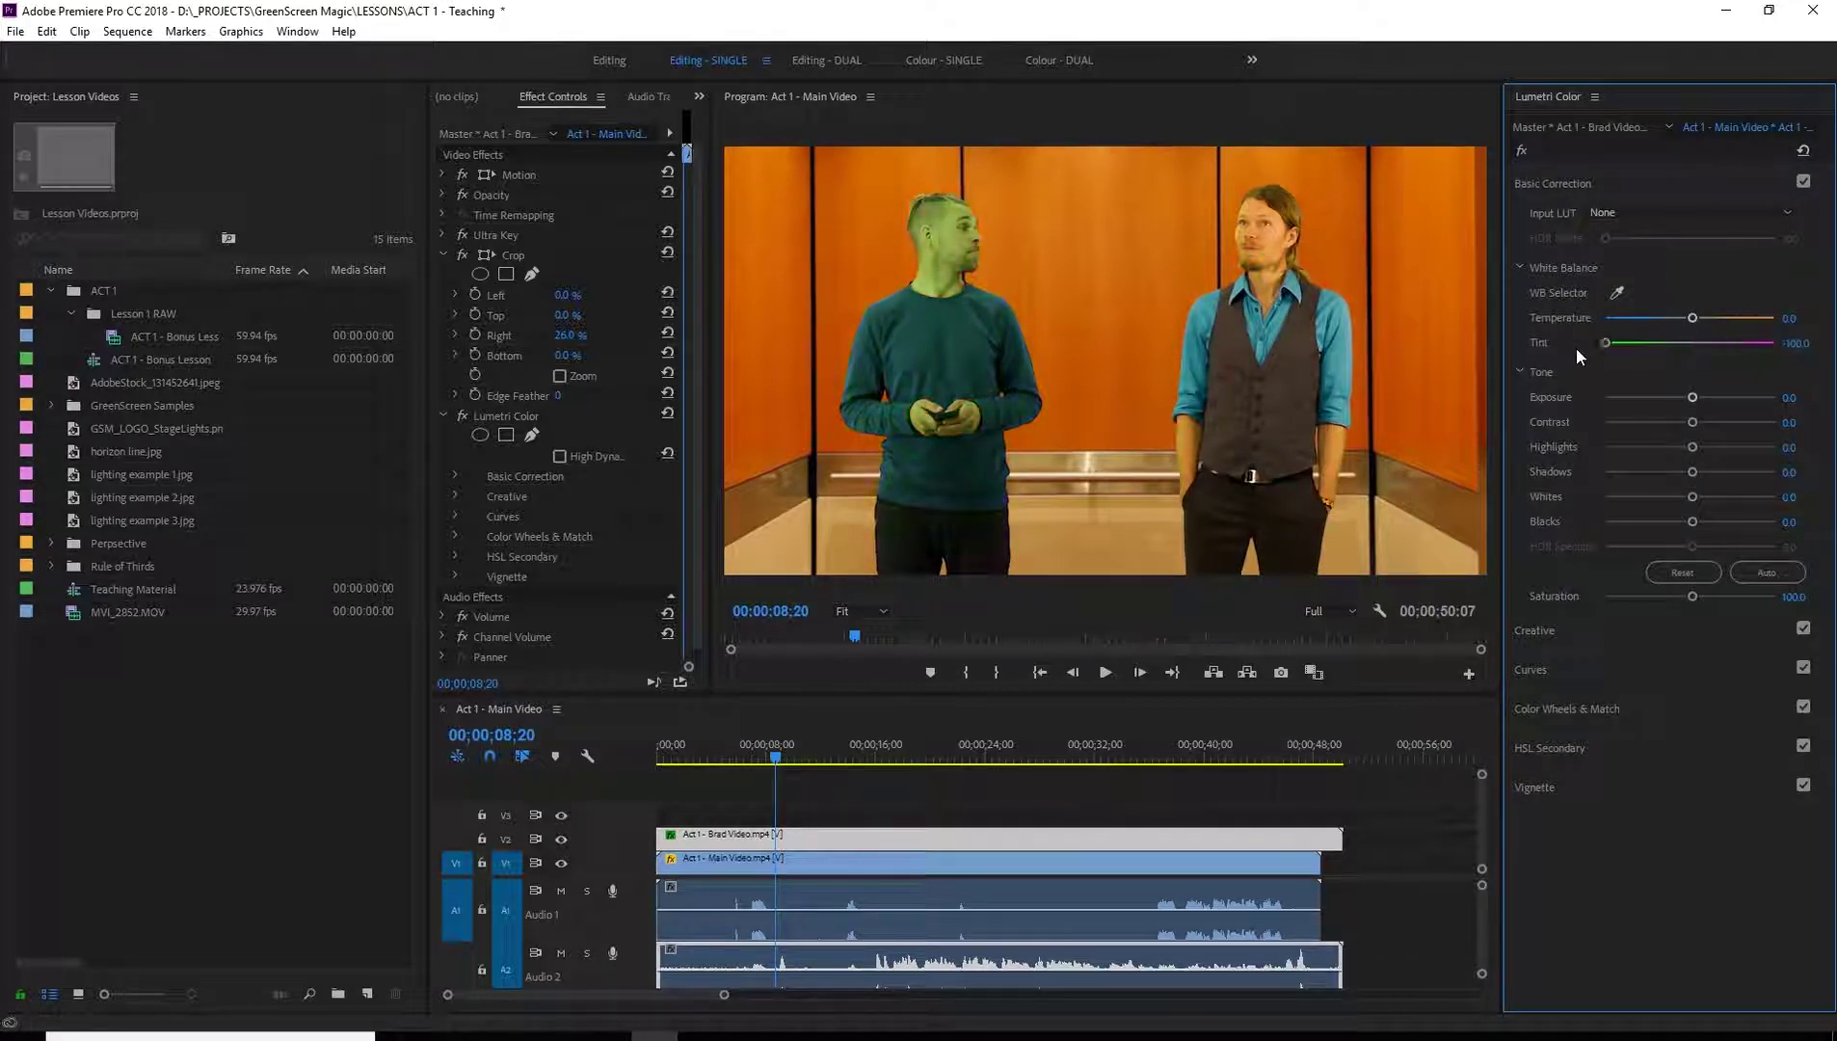
pyautogui.click(1805, 151)
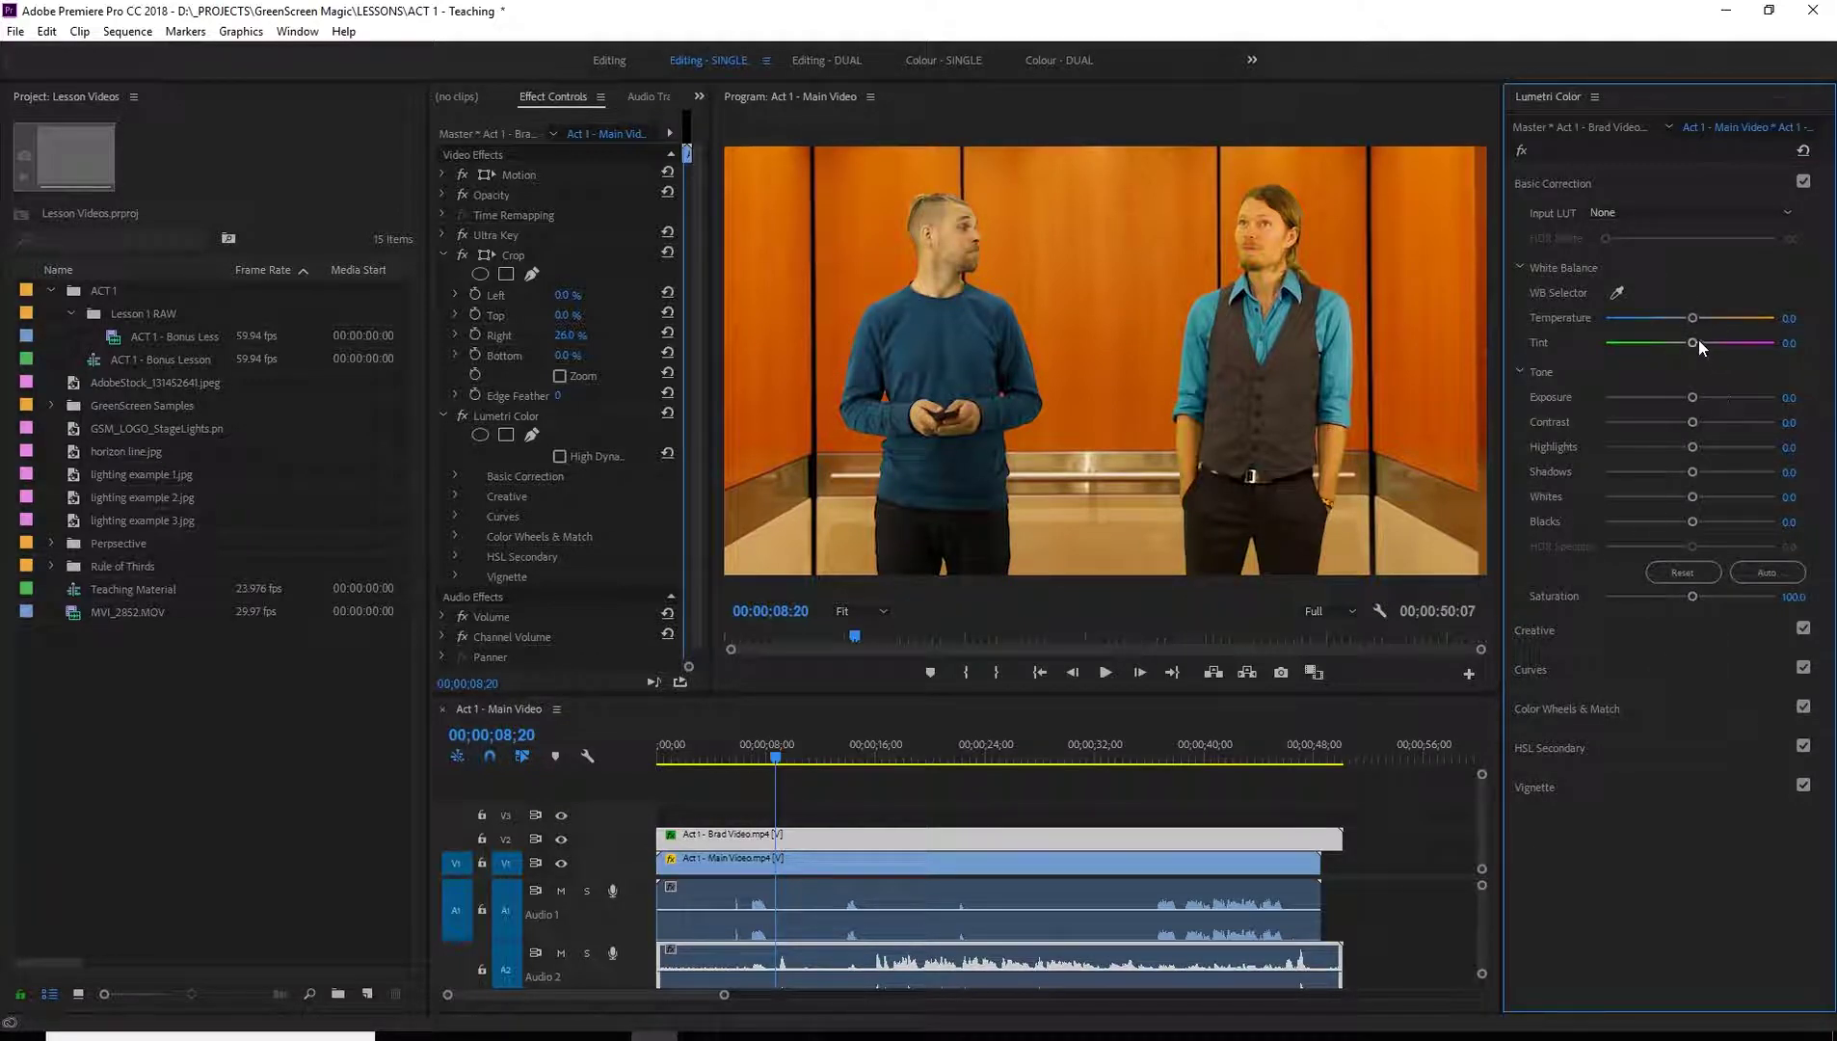
# Warm the Brad Video layer's temperature to about 35.6
pyautogui.moveTo(1693, 319); pyautogui.dragTo(1636, 320)
pyautogui.moveTo(1690, 319)
pyautogui.mouseDown()
pyautogui.moveTo(1782, 313)
pyautogui.moveTo(1677, 322)
pyautogui.moveTo(1692, 323)
pyautogui.mouseUp()
pyautogui.moveTo(1695, 328); pyautogui.dragTo(1725, 329)
pyautogui.moveTo(1720, 324); pyautogui.dragTo(1724, 324)
# Try a magenta tint shift, then set Tint back to 0
pyautogui.moveTo(1694, 346); pyautogui.dragTo(1715, 349)
pyautogui.click(1793, 343)
pyautogui.write('0')
pyautogui.press('Return')
pyautogui.moveTo(1695, 398)
pyautogui.mouseDown()
pyautogui.moveTo(1606, 399)
pyautogui.moveTo(1777, 400)
pyautogui.moveTo(1687, 403)
pyautogui.mouseUp()
pyautogui.moveTo(1676, 446)
pyautogui.mouseDown()
pyautogui.moveTo(1760, 445)
pyautogui.moveTo(1614, 461)
pyautogui.moveTo(1787, 473)
pyautogui.moveTo(1653, 510)
pyautogui.moveTo(1726, 525)
pyautogui.moveTo(1550, 530)
pyautogui.moveTo(1697, 529)
pyautogui.moveTo(1685, 499)
pyautogui.moveTo(1718, 476)
pyautogui.moveTo(1699, 478)
pyautogui.moveTo(1699, 454)
pyautogui.mouseUp()
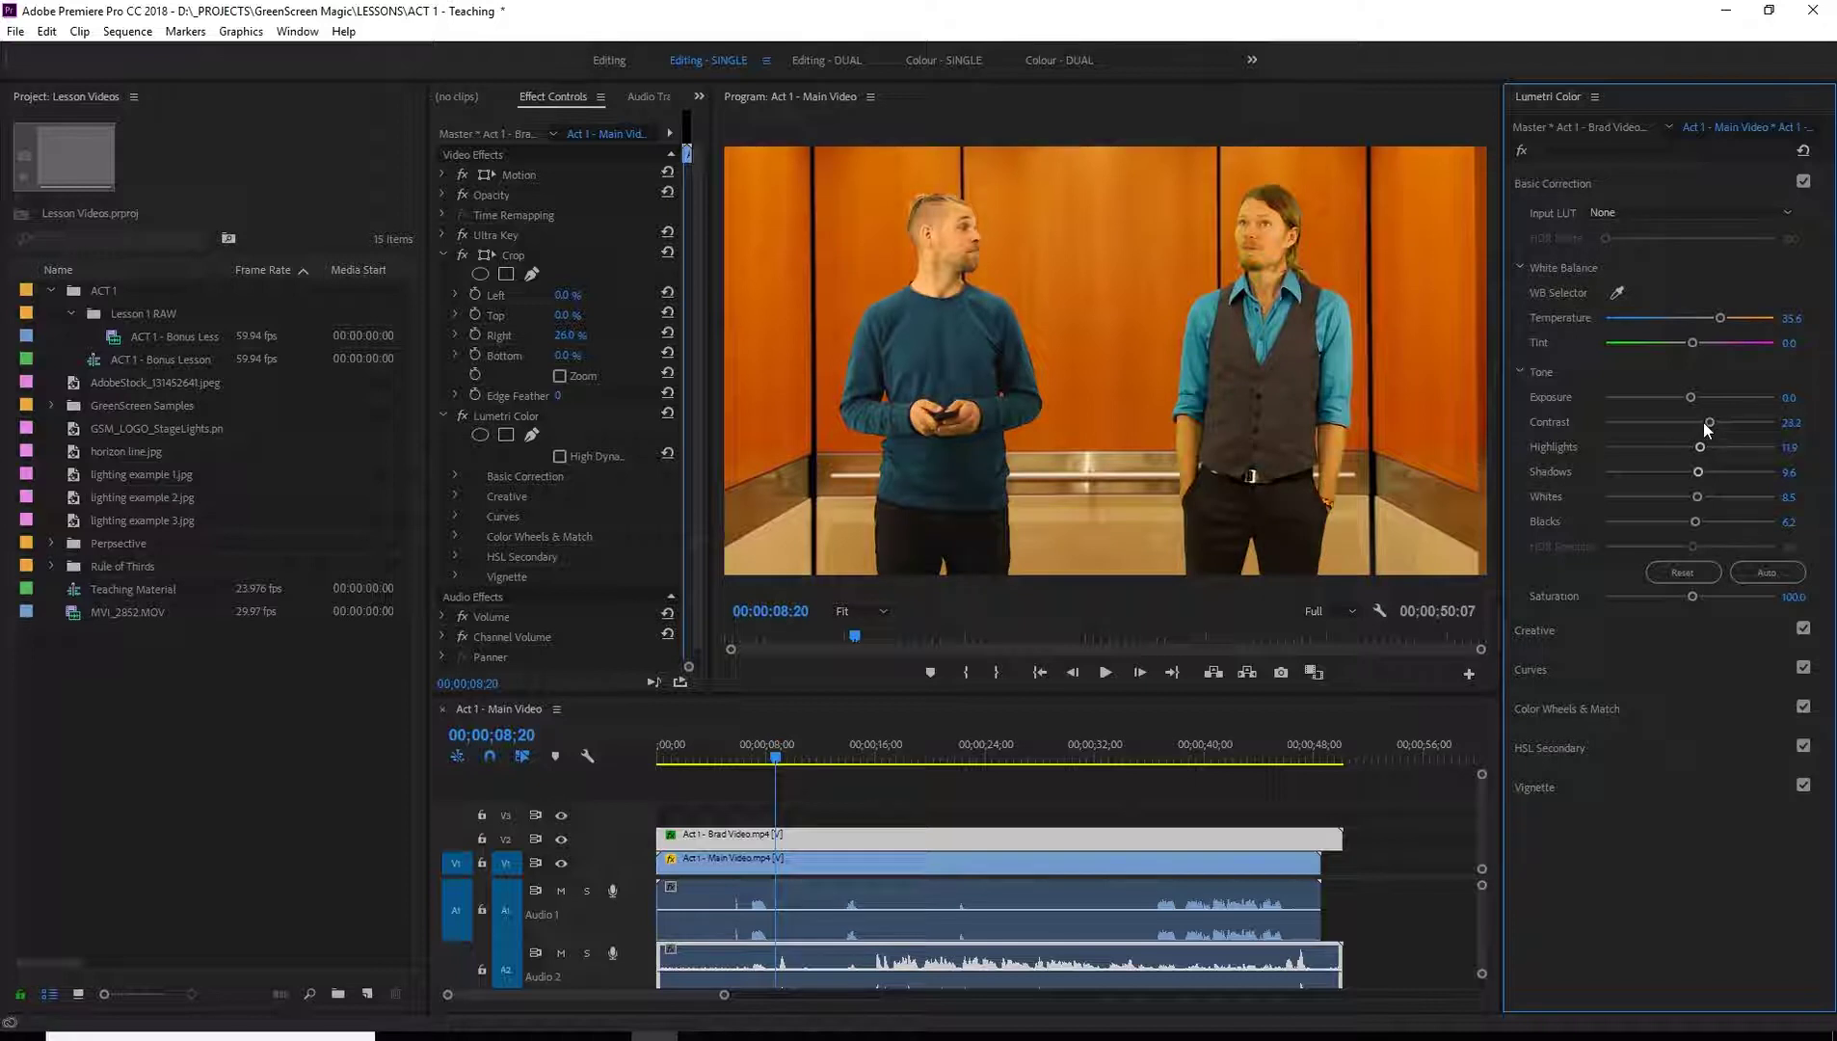
pyautogui.moveTo(1689, 398); pyautogui.dragTo(1705, 425)
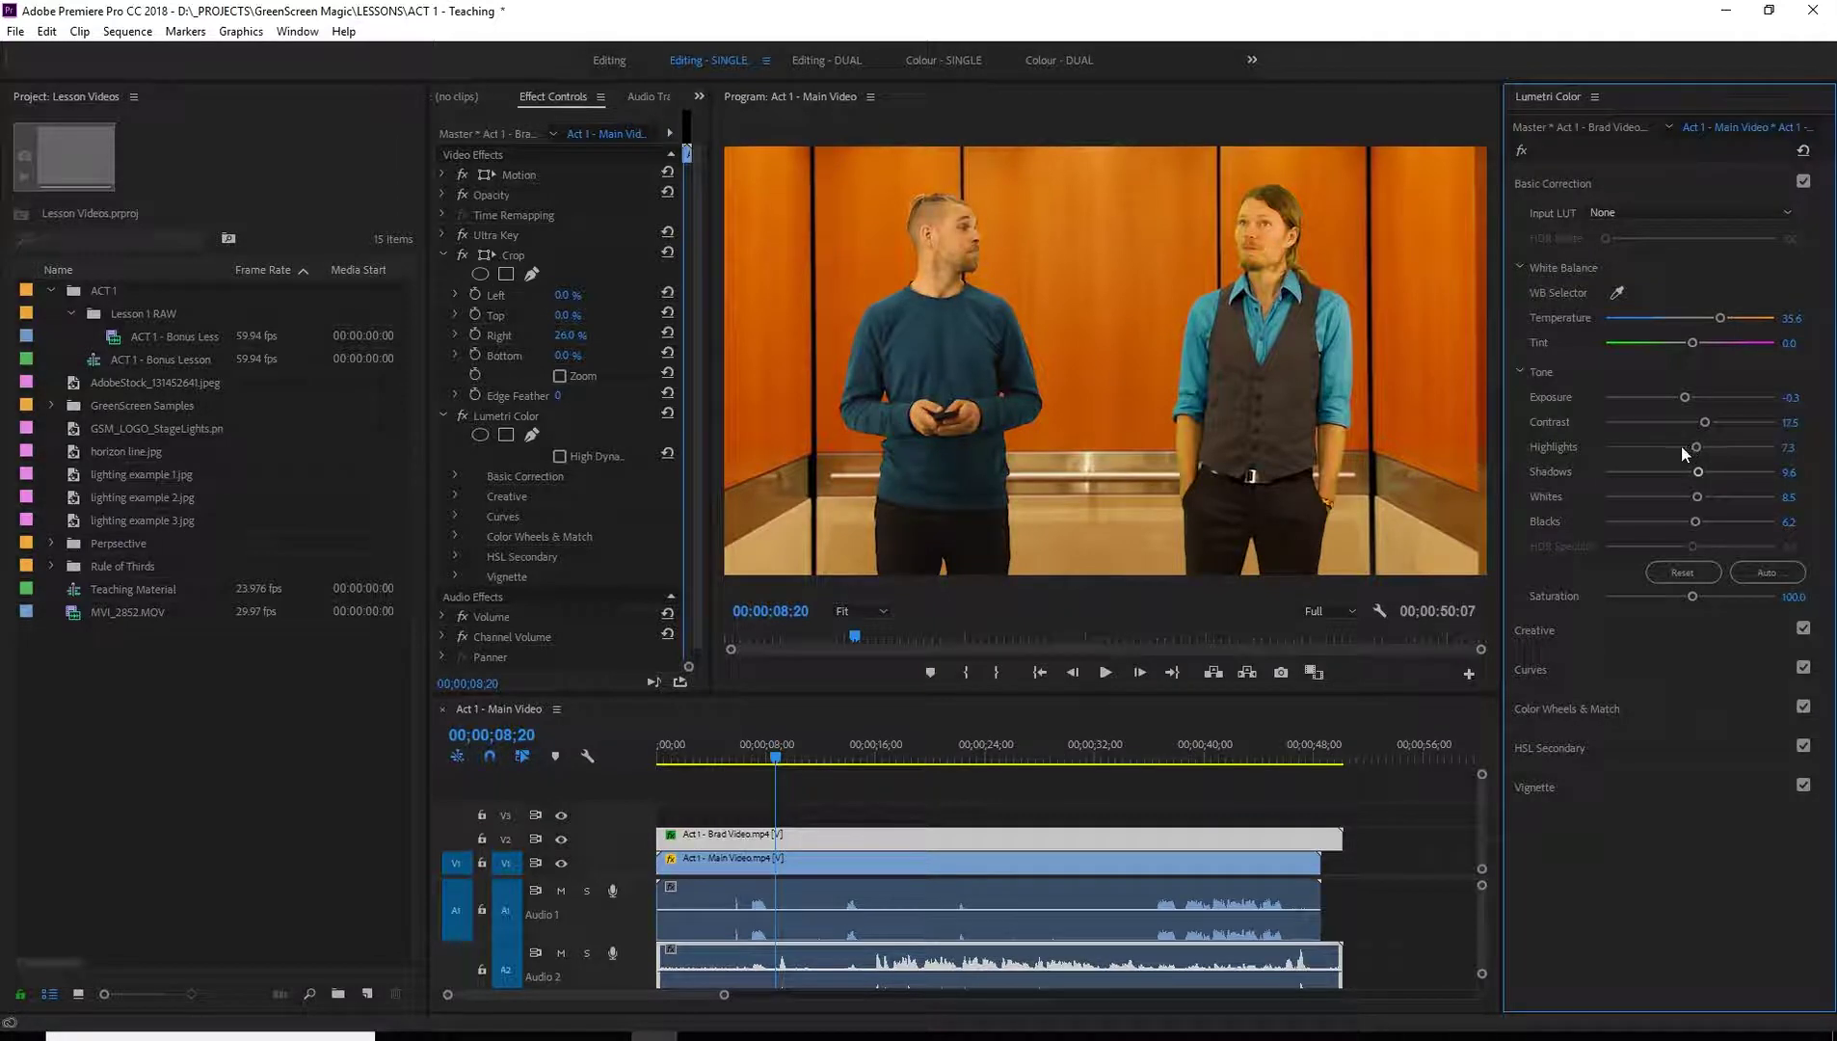
# Try Auto tone correction, then reset the tone values to zero
pyautogui.click(1685, 573)
pyautogui.click(1763, 577)
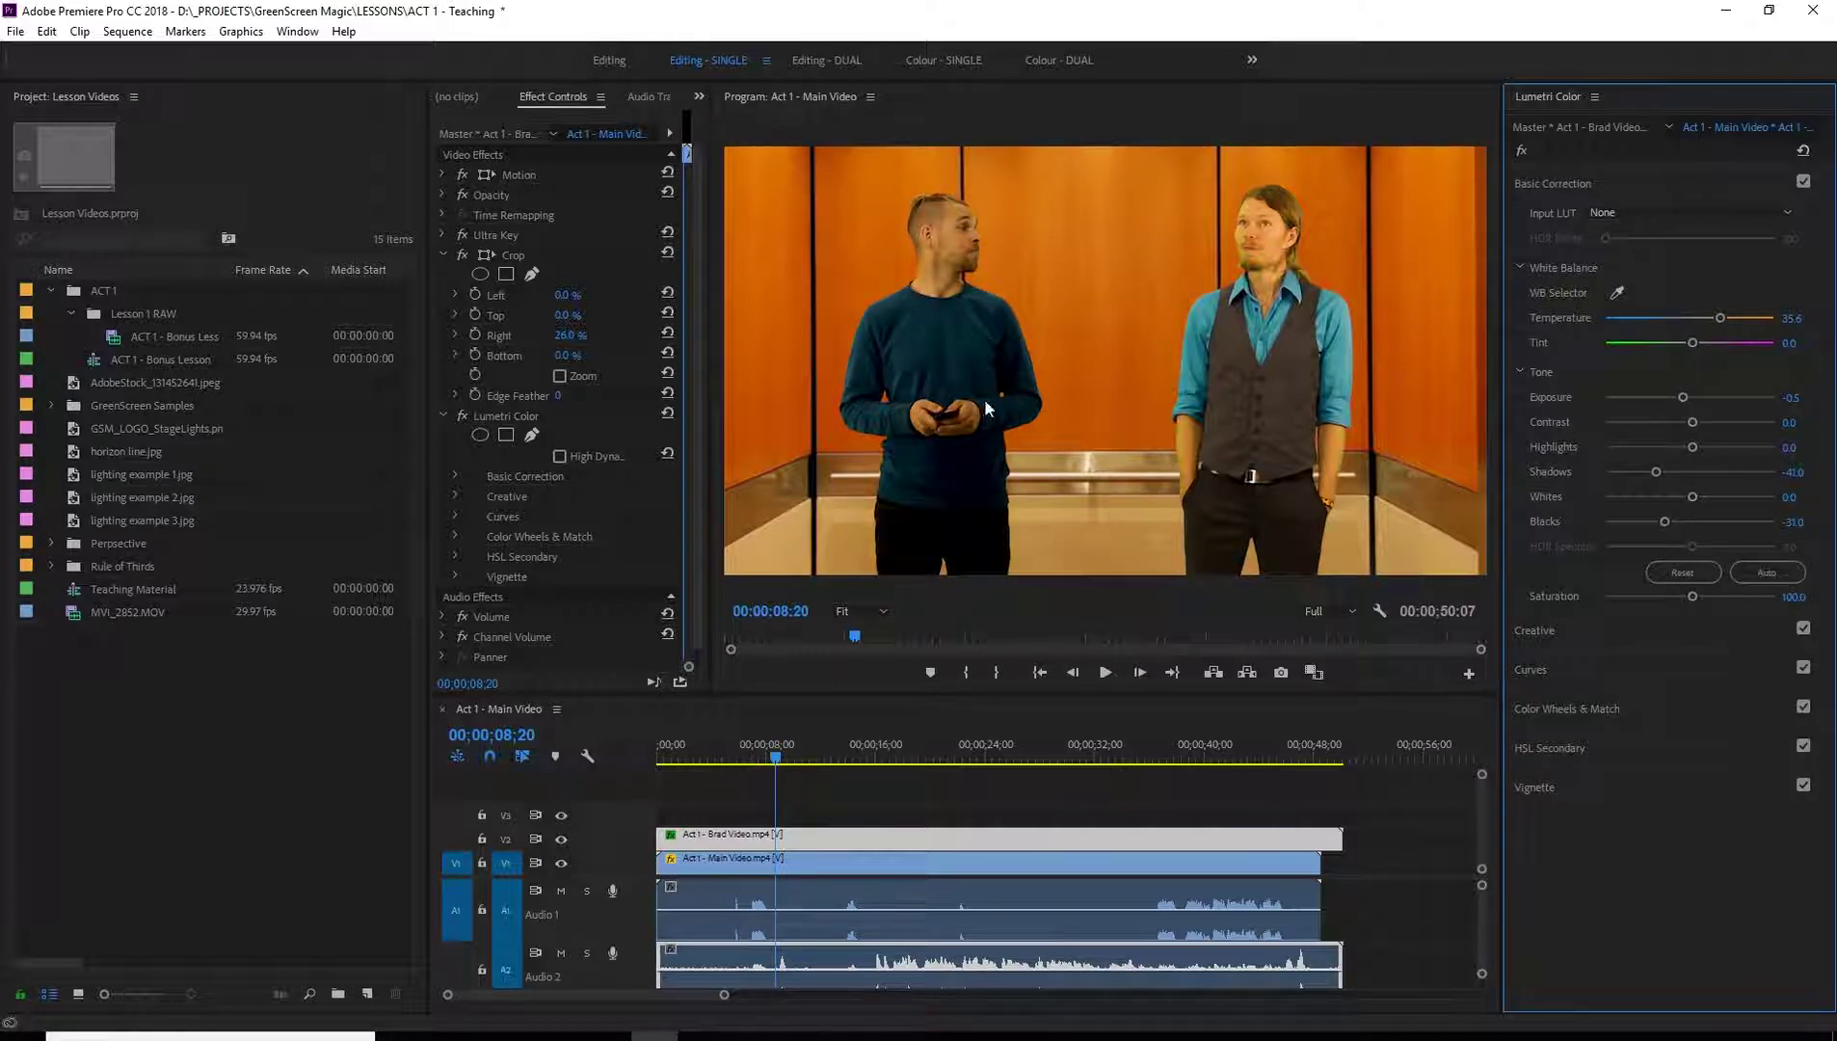
pyautogui.click(1677, 571)
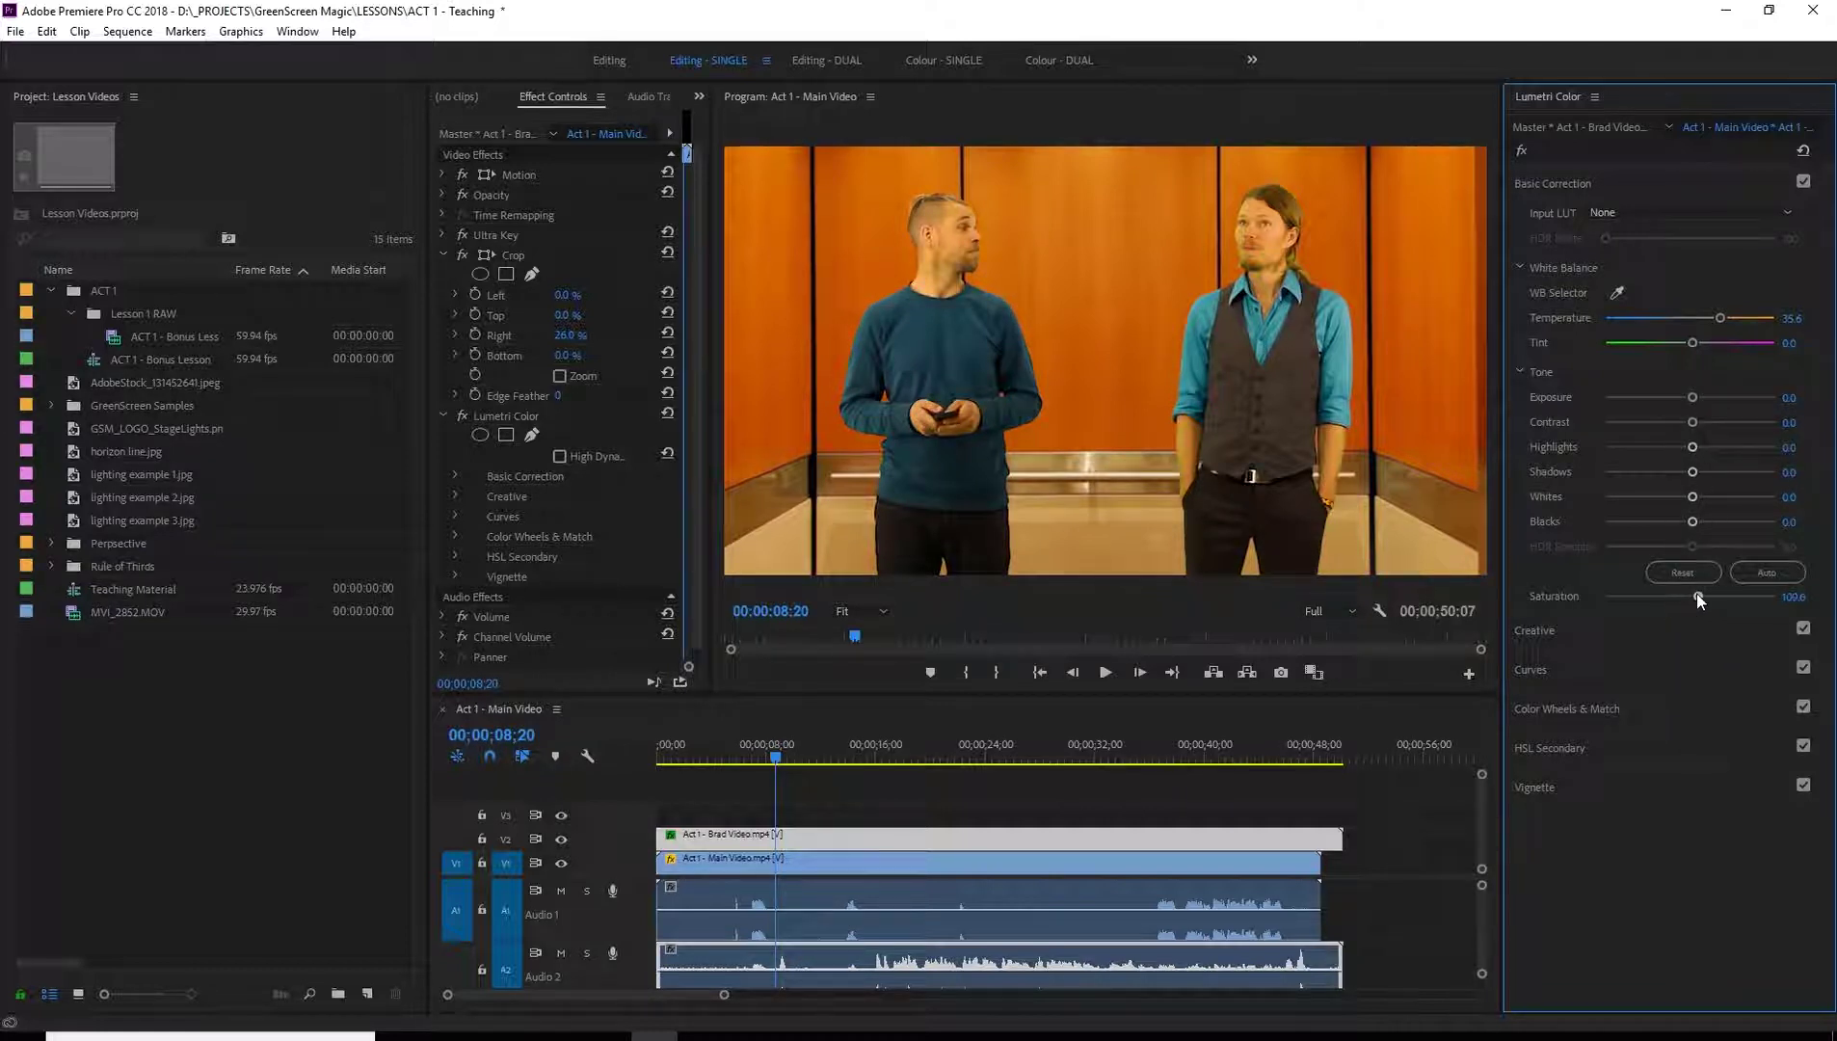
# Set saturation to about 108.5 after comparing higher and lower values
pyautogui.moveTo(1698, 595); pyautogui.dragTo(1716, 600)
pyautogui.moveTo(1706, 597); pyautogui.dragTo(1831, 608)
pyautogui.moveTo(1679, 595); pyautogui.dragTo(1688, 595)
pyautogui.moveTo(1693, 595); pyautogui.dragTo(1696, 596)
# In Creative, add a slight Shadow Tint colour and set Tint Balance to 0
pyautogui.click(1532, 630)
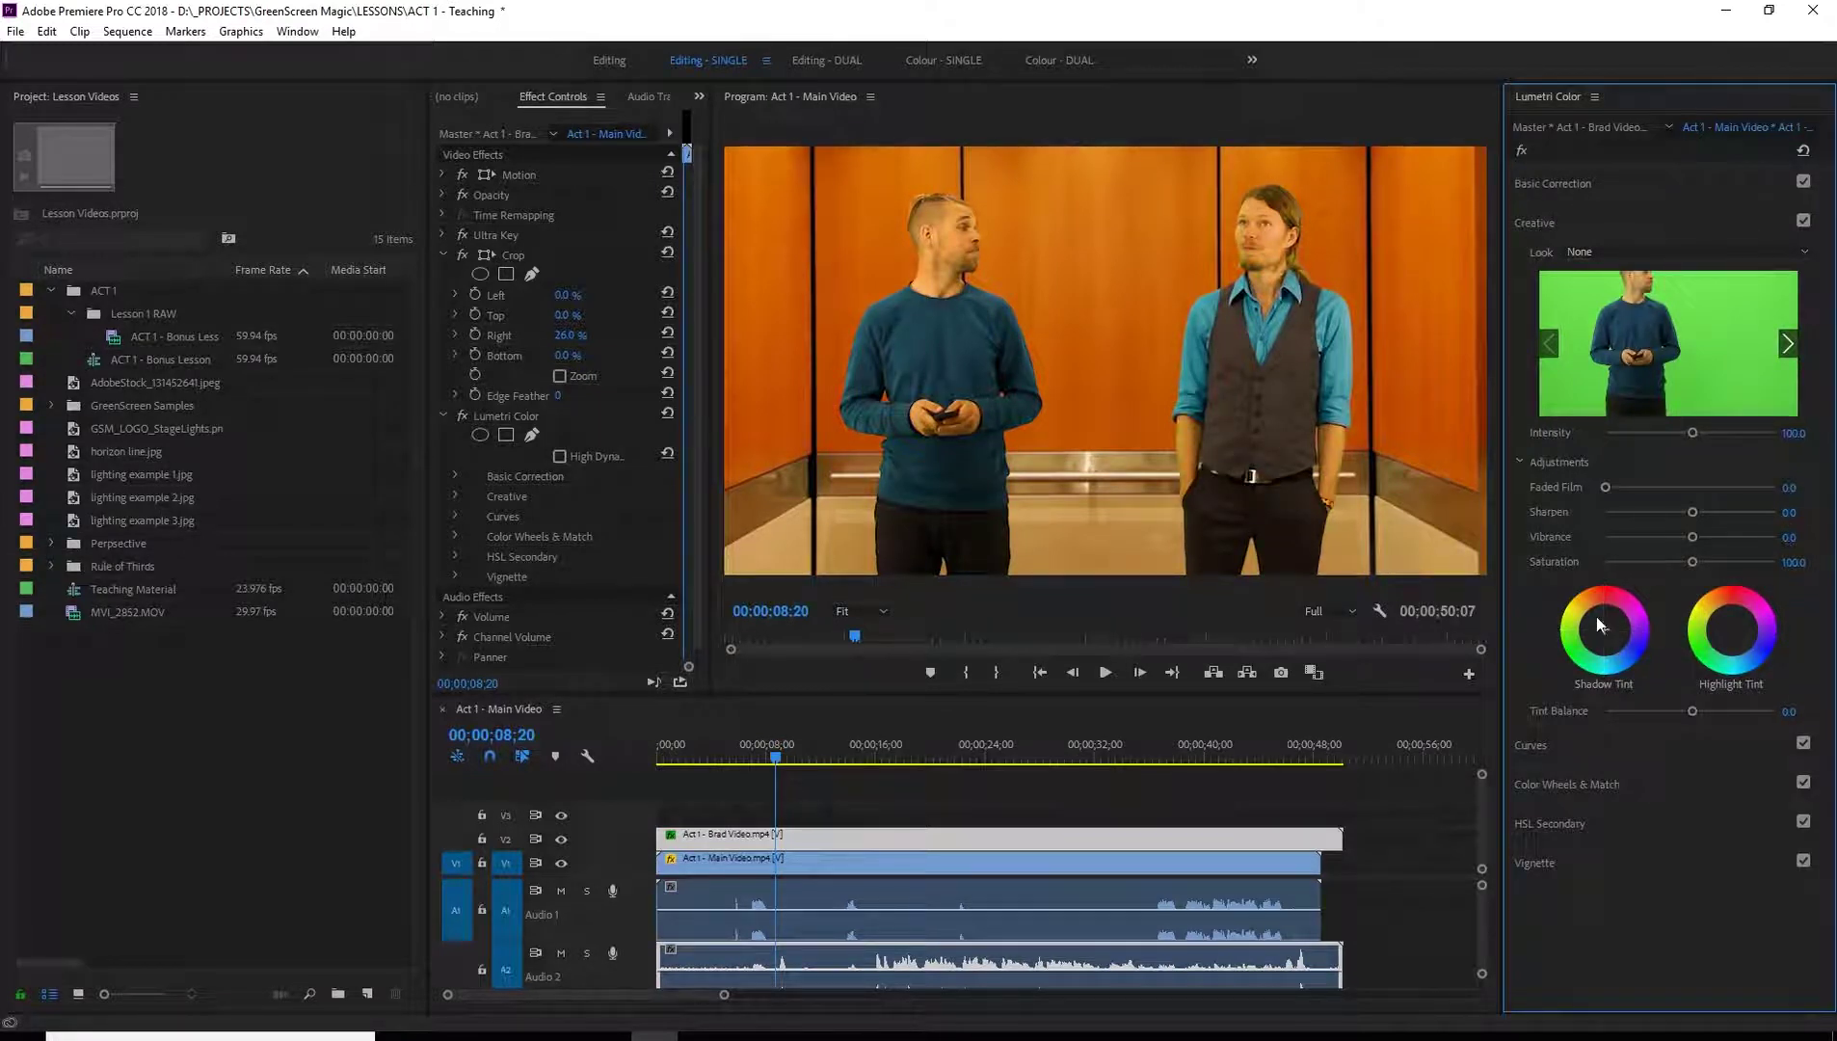
pyautogui.moveTo(1615, 643)
pyautogui.mouseDown()
pyautogui.moveTo(1589, 613)
pyautogui.moveTo(1627, 648)
pyautogui.moveTo(1607, 659)
pyautogui.moveTo(1612, 620)
pyautogui.moveTo(1647, 618)
pyautogui.moveTo(1606, 629)
pyautogui.mouseUp()
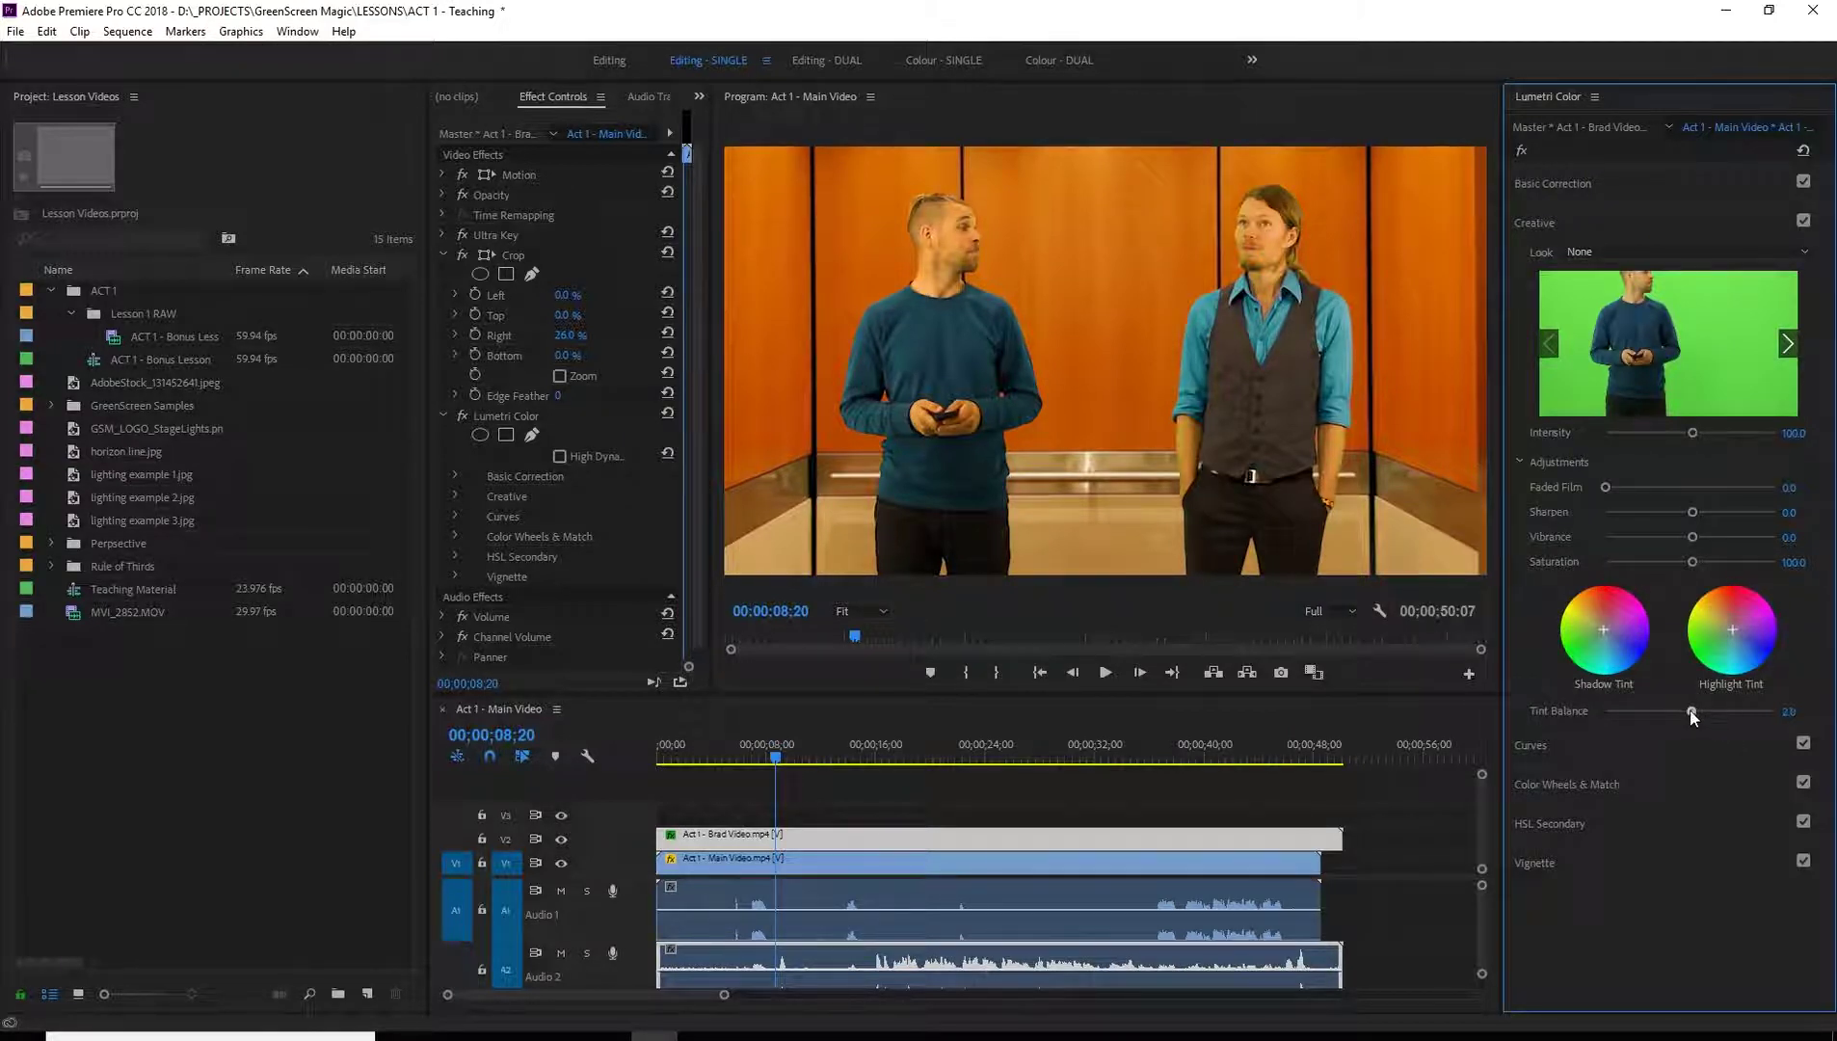
pyautogui.moveTo(1696, 712); pyautogui.dragTo(1820, 725)
pyautogui.moveTo(1689, 715); pyautogui.dragTo(1695, 714)
pyautogui.click(1796, 711)
pyautogui.write('0')
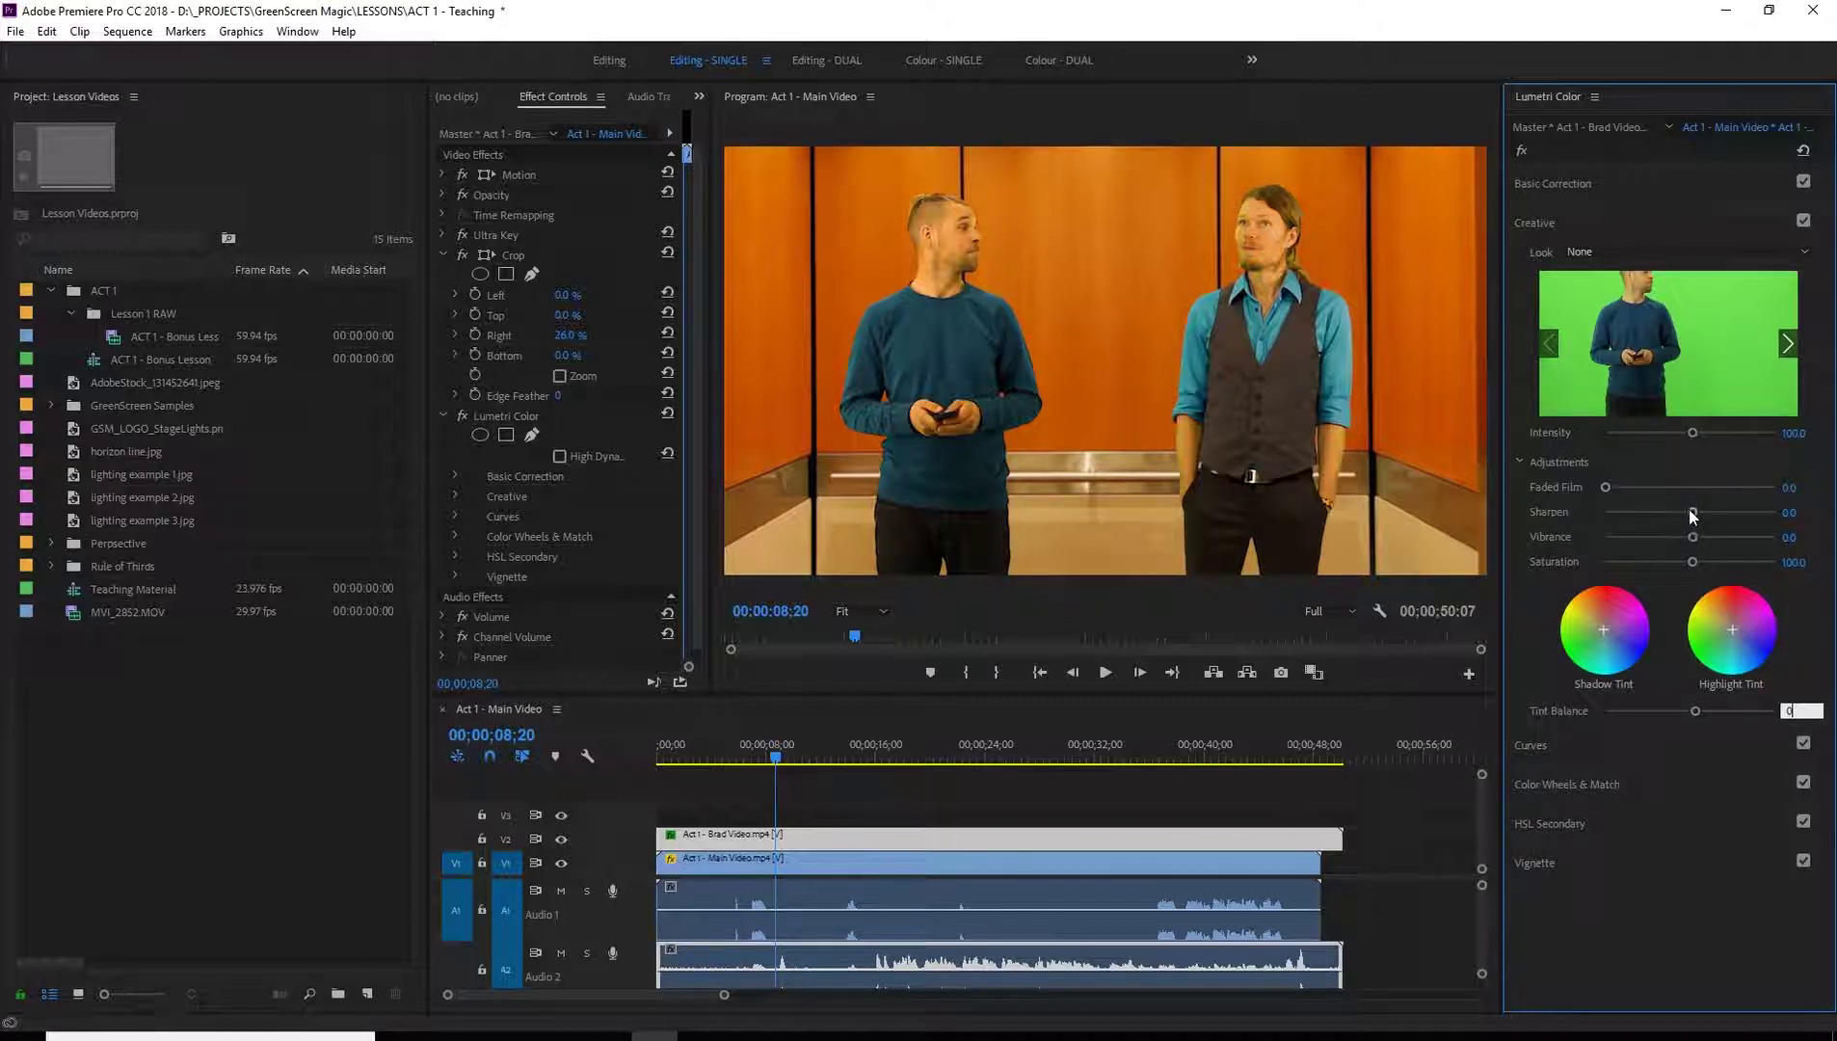
# Raise the keyed Brad Video layer's Creative Sharpen to 17.5
pyautogui.moveTo(1693, 512)
pyautogui.mouseDown()
pyautogui.moveTo(1776, 513)
pyautogui.moveTo(1597, 529)
pyautogui.moveTo(1691, 525)
pyautogui.mouseUp()
pyautogui.moveTo(1696, 516)
pyautogui.mouseDown()
pyautogui.moveTo(1722, 518)
pyautogui.moveTo(1705, 513)
pyautogui.mouseUp()
# Zoom the Program monitor to 150% and pan around the sharpened man
pyautogui.click(875, 611)
pyautogui.click(863, 759)
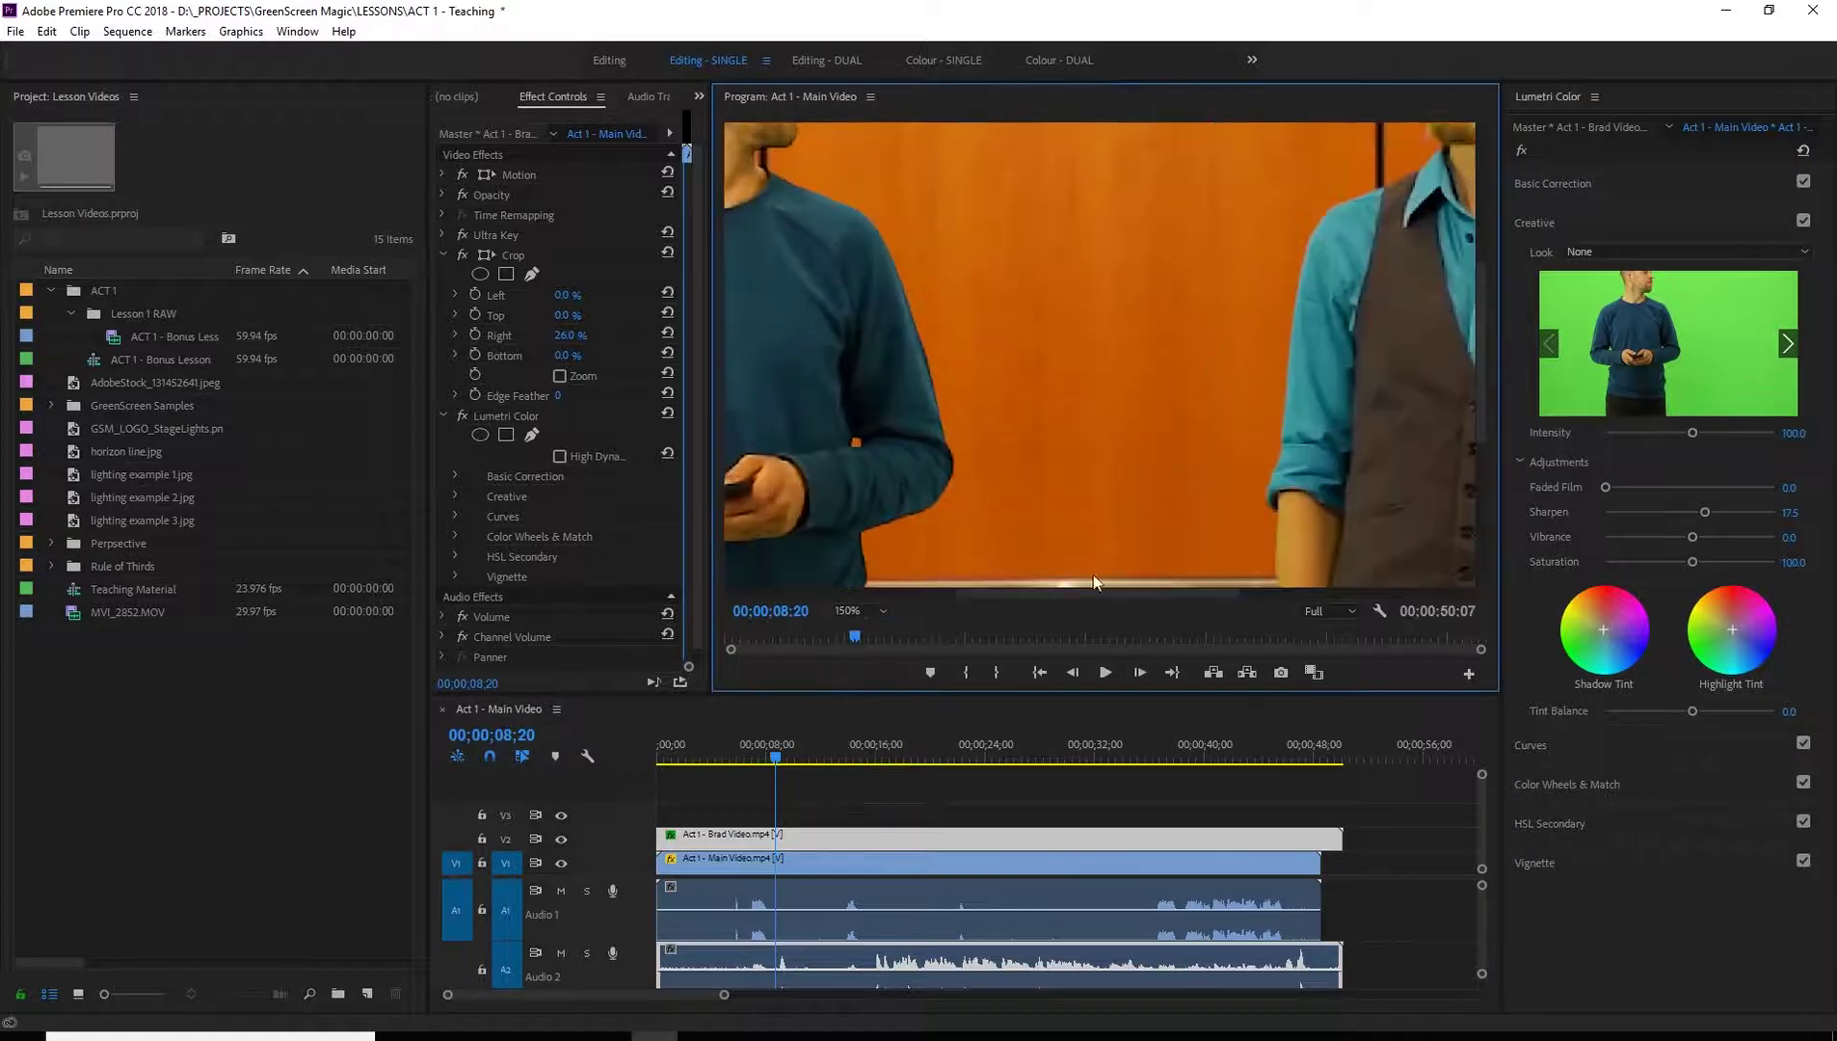
pyautogui.moveTo(1033, 590); pyautogui.dragTo(936, 589)
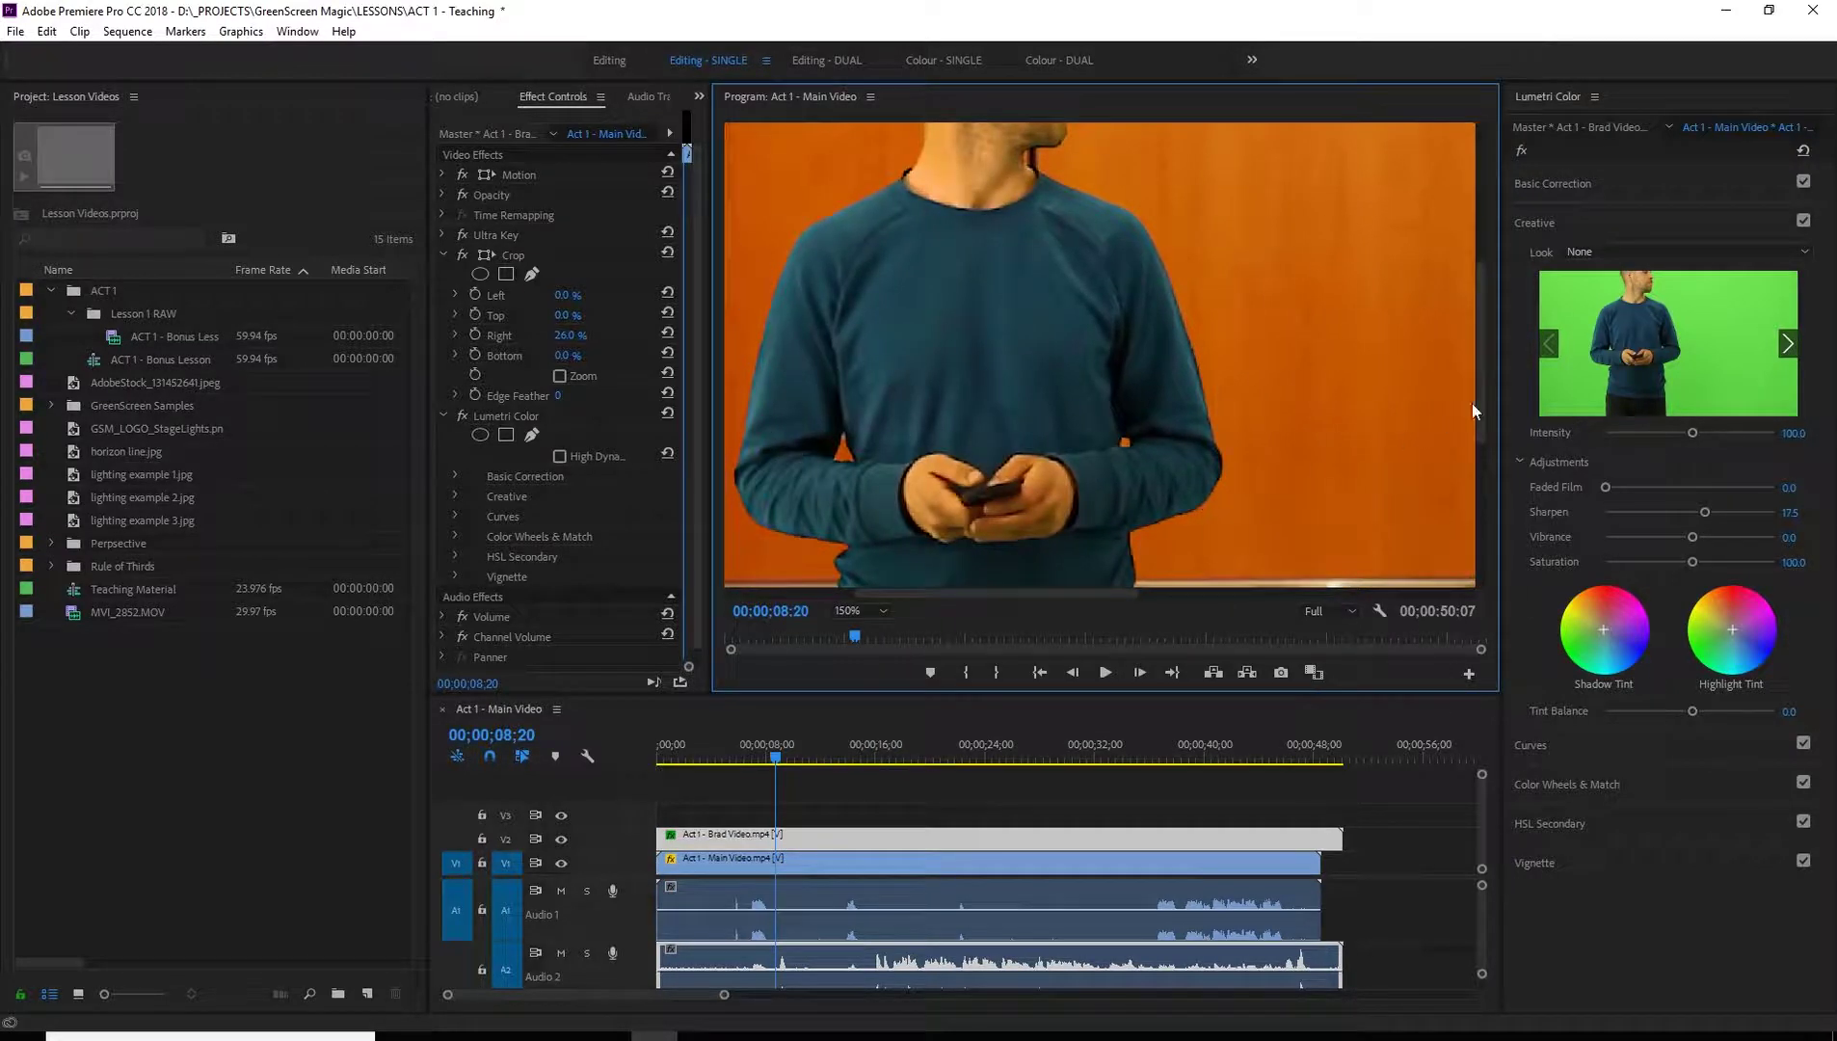
pyautogui.moveTo(1482, 397); pyautogui.dragTo(1500, 323)
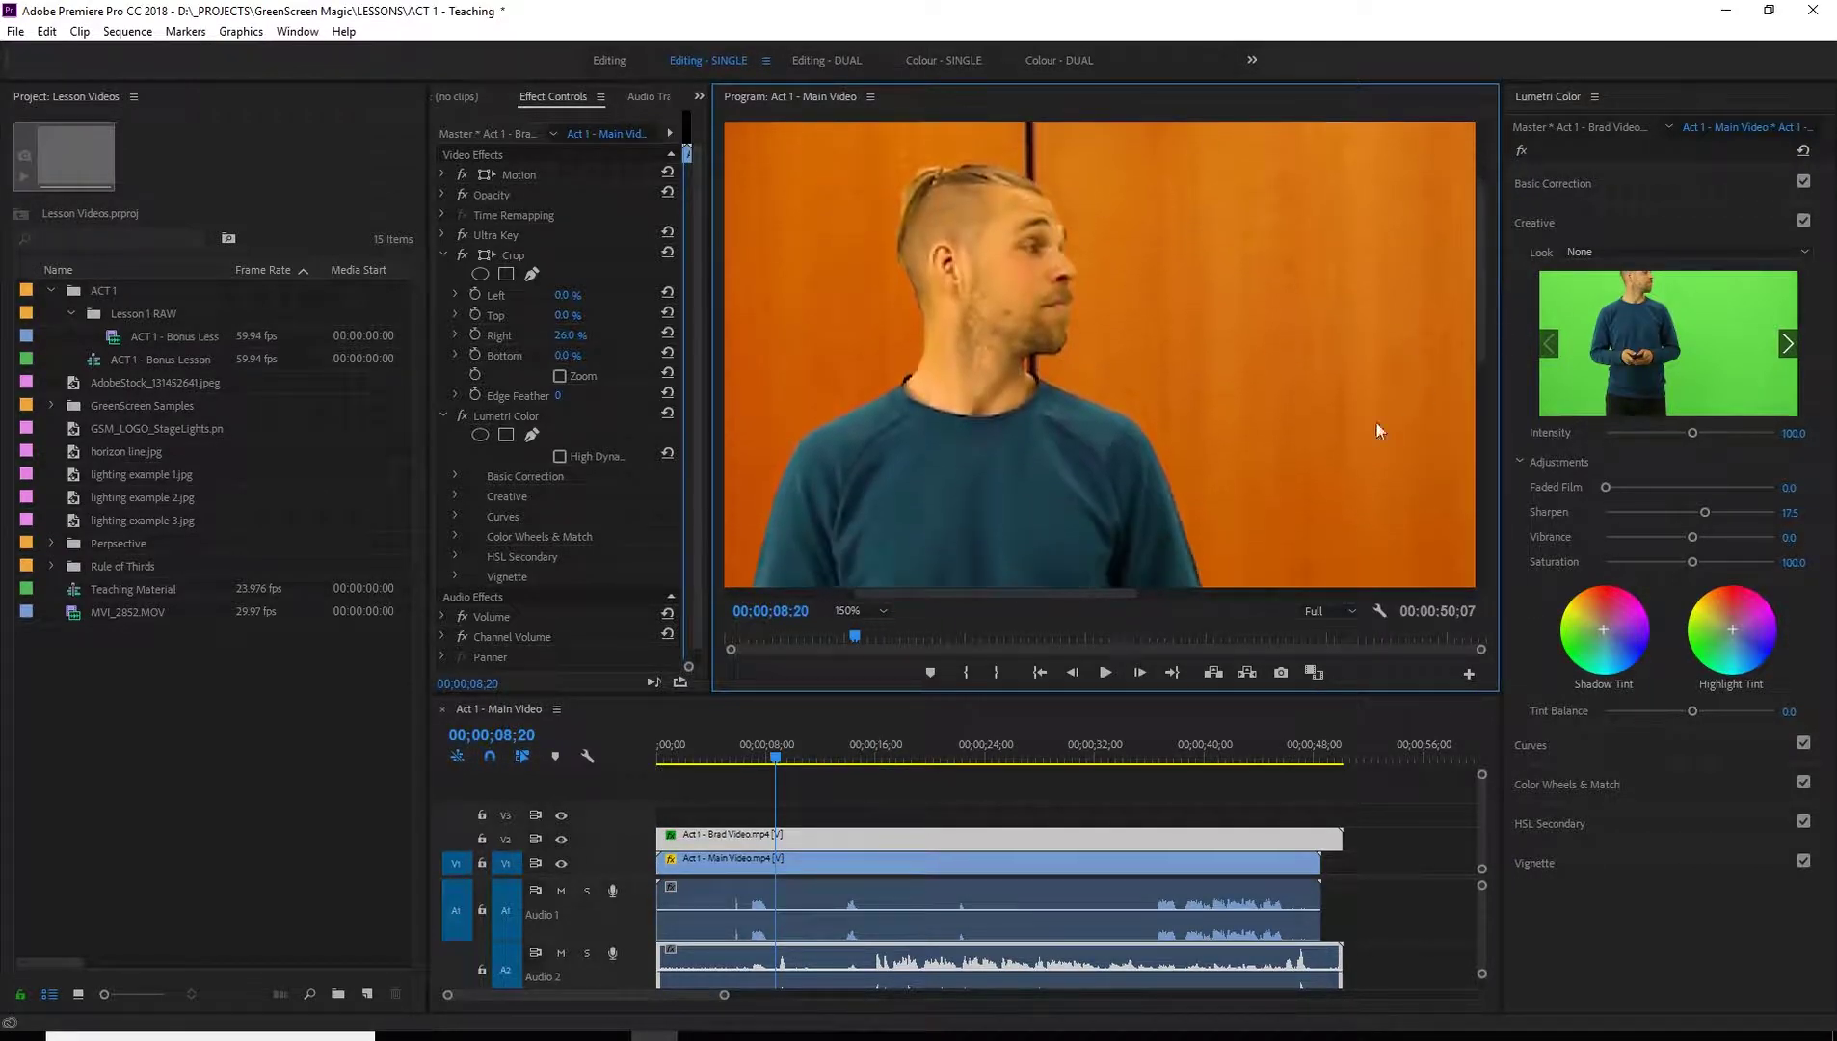
# Return the monitor zoom to 100% and scrub the playhead to 00;00;15;28
pyautogui.click(854, 613)
pyautogui.click(868, 739)
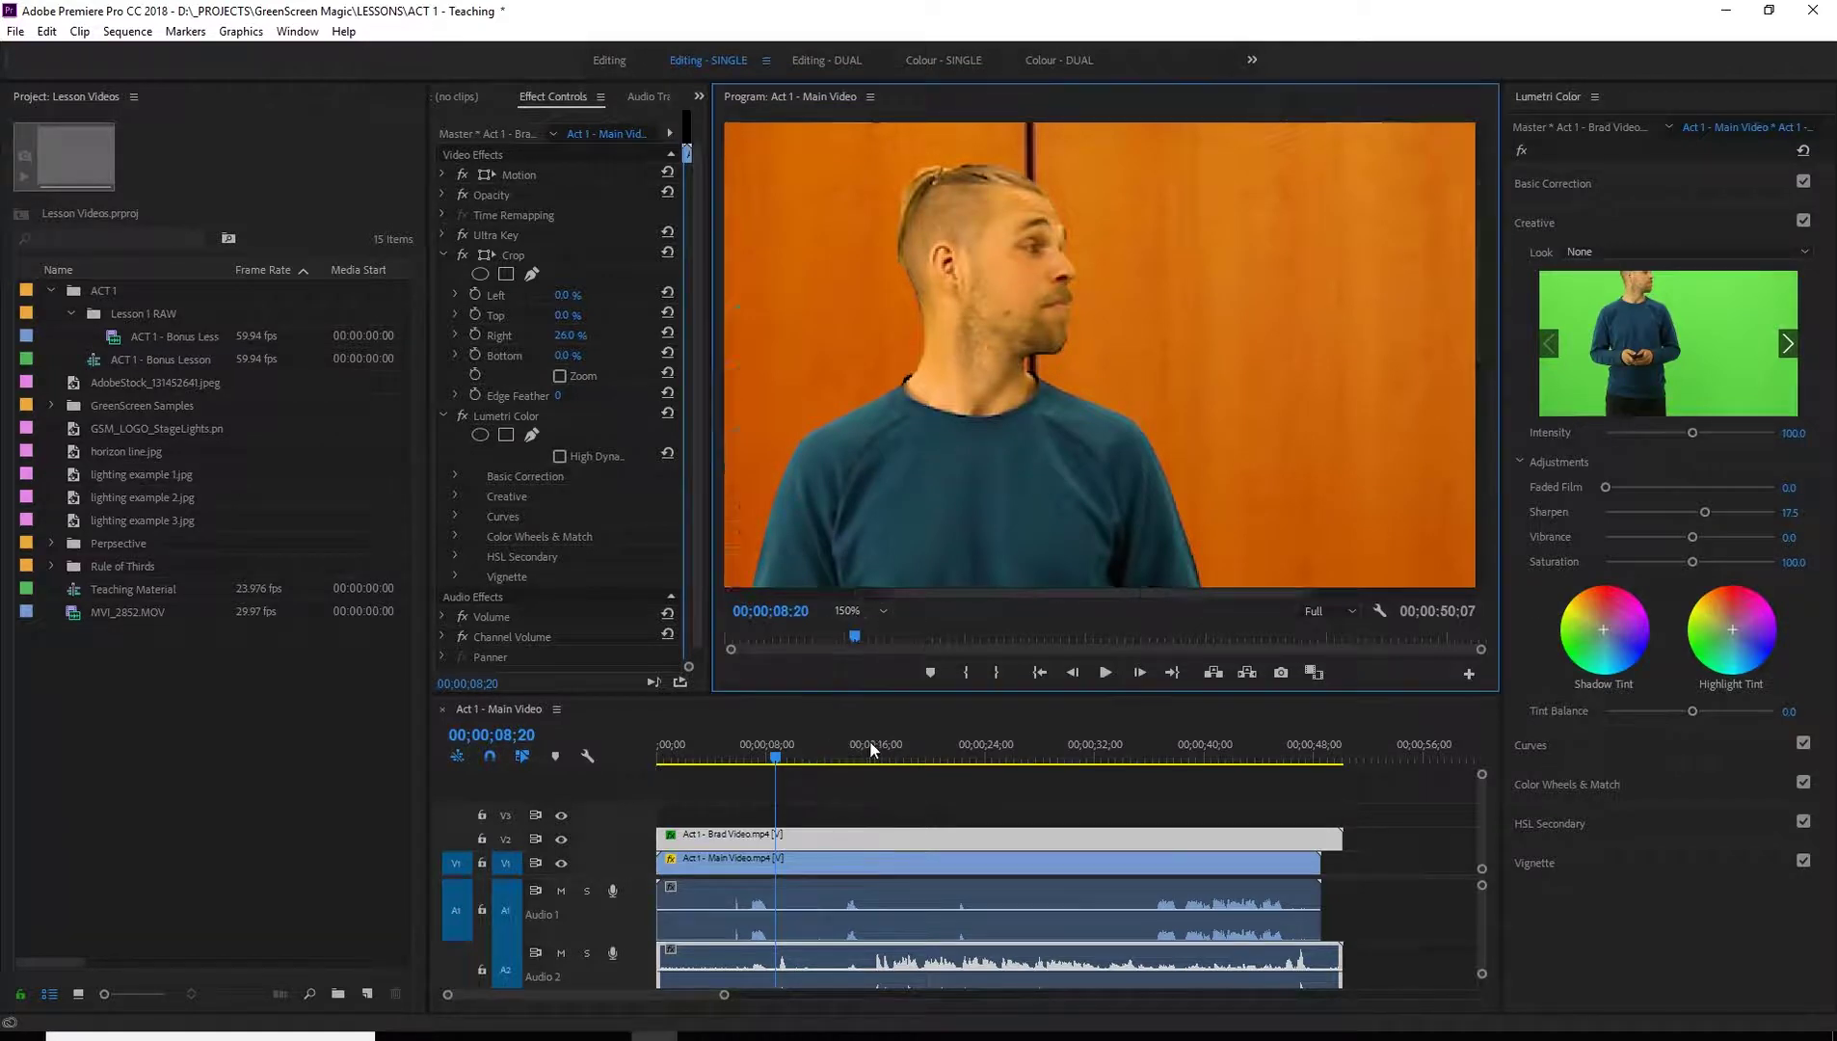
pyautogui.scroll(1, 1471, 411)
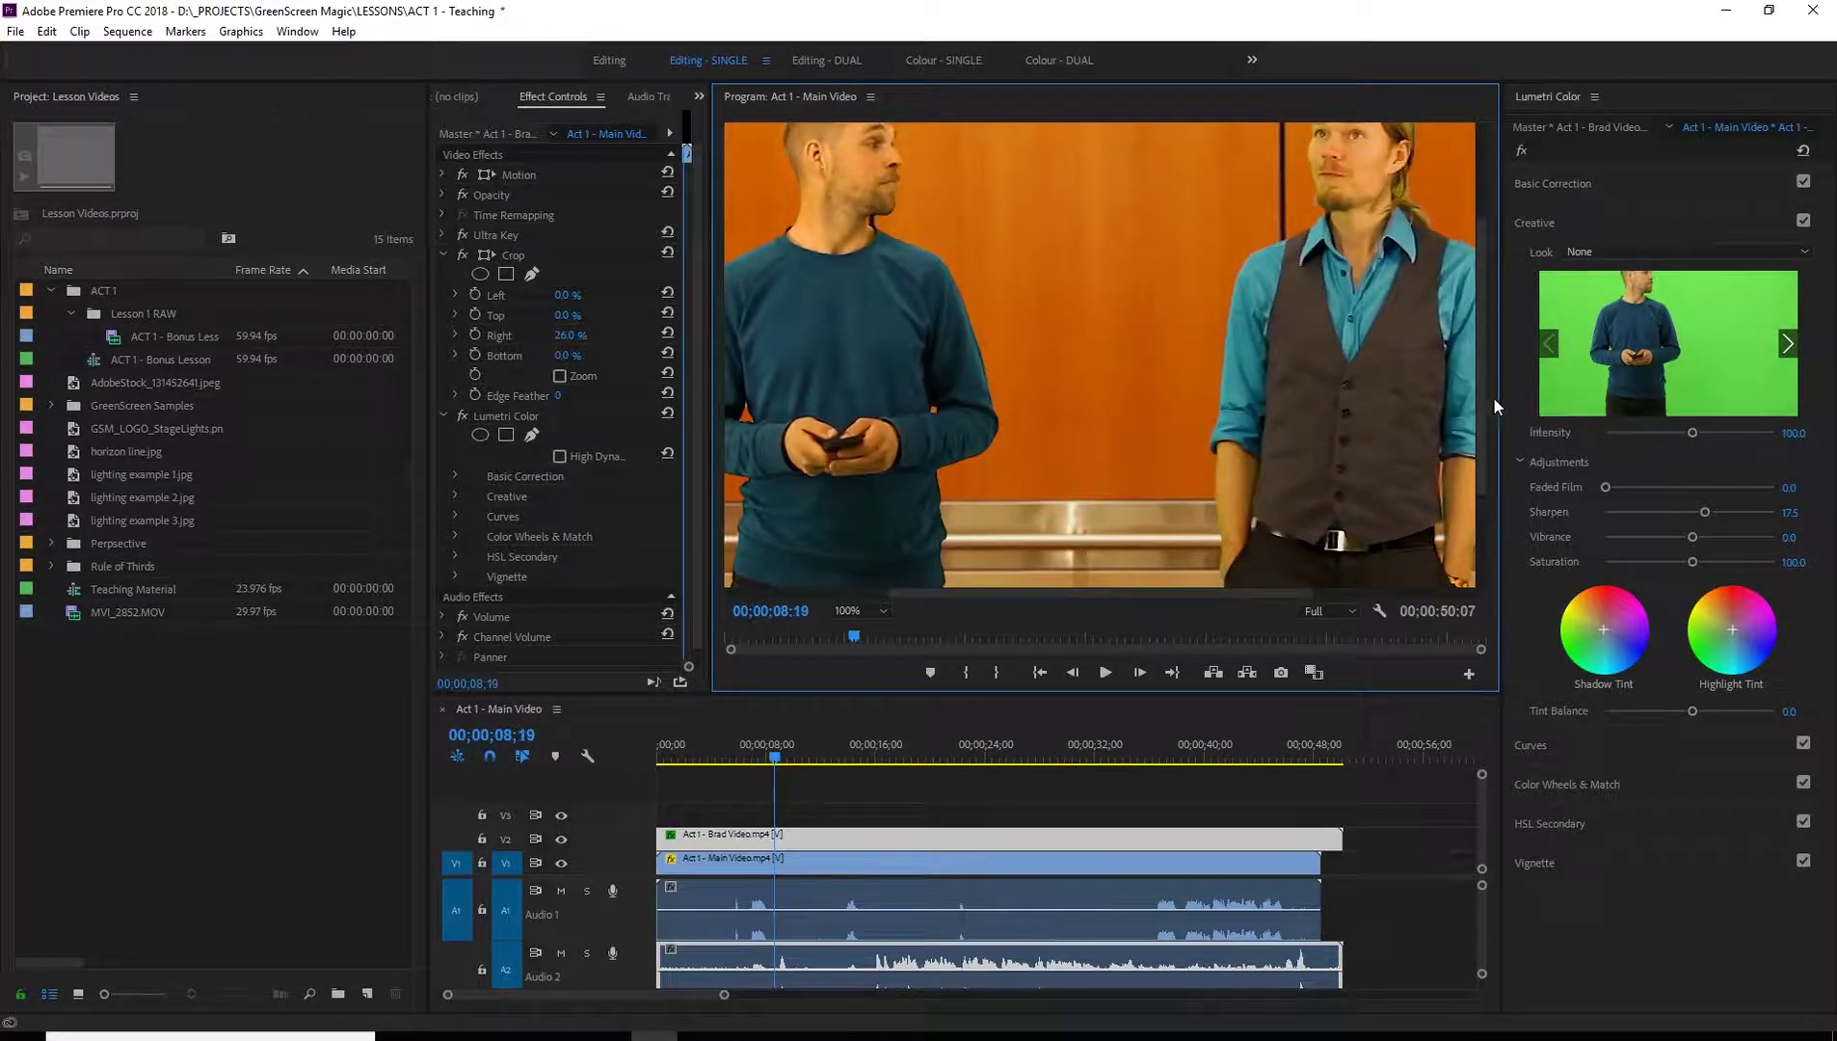
pyautogui.moveTo(1481, 399); pyautogui.dragTo(1485, 356)
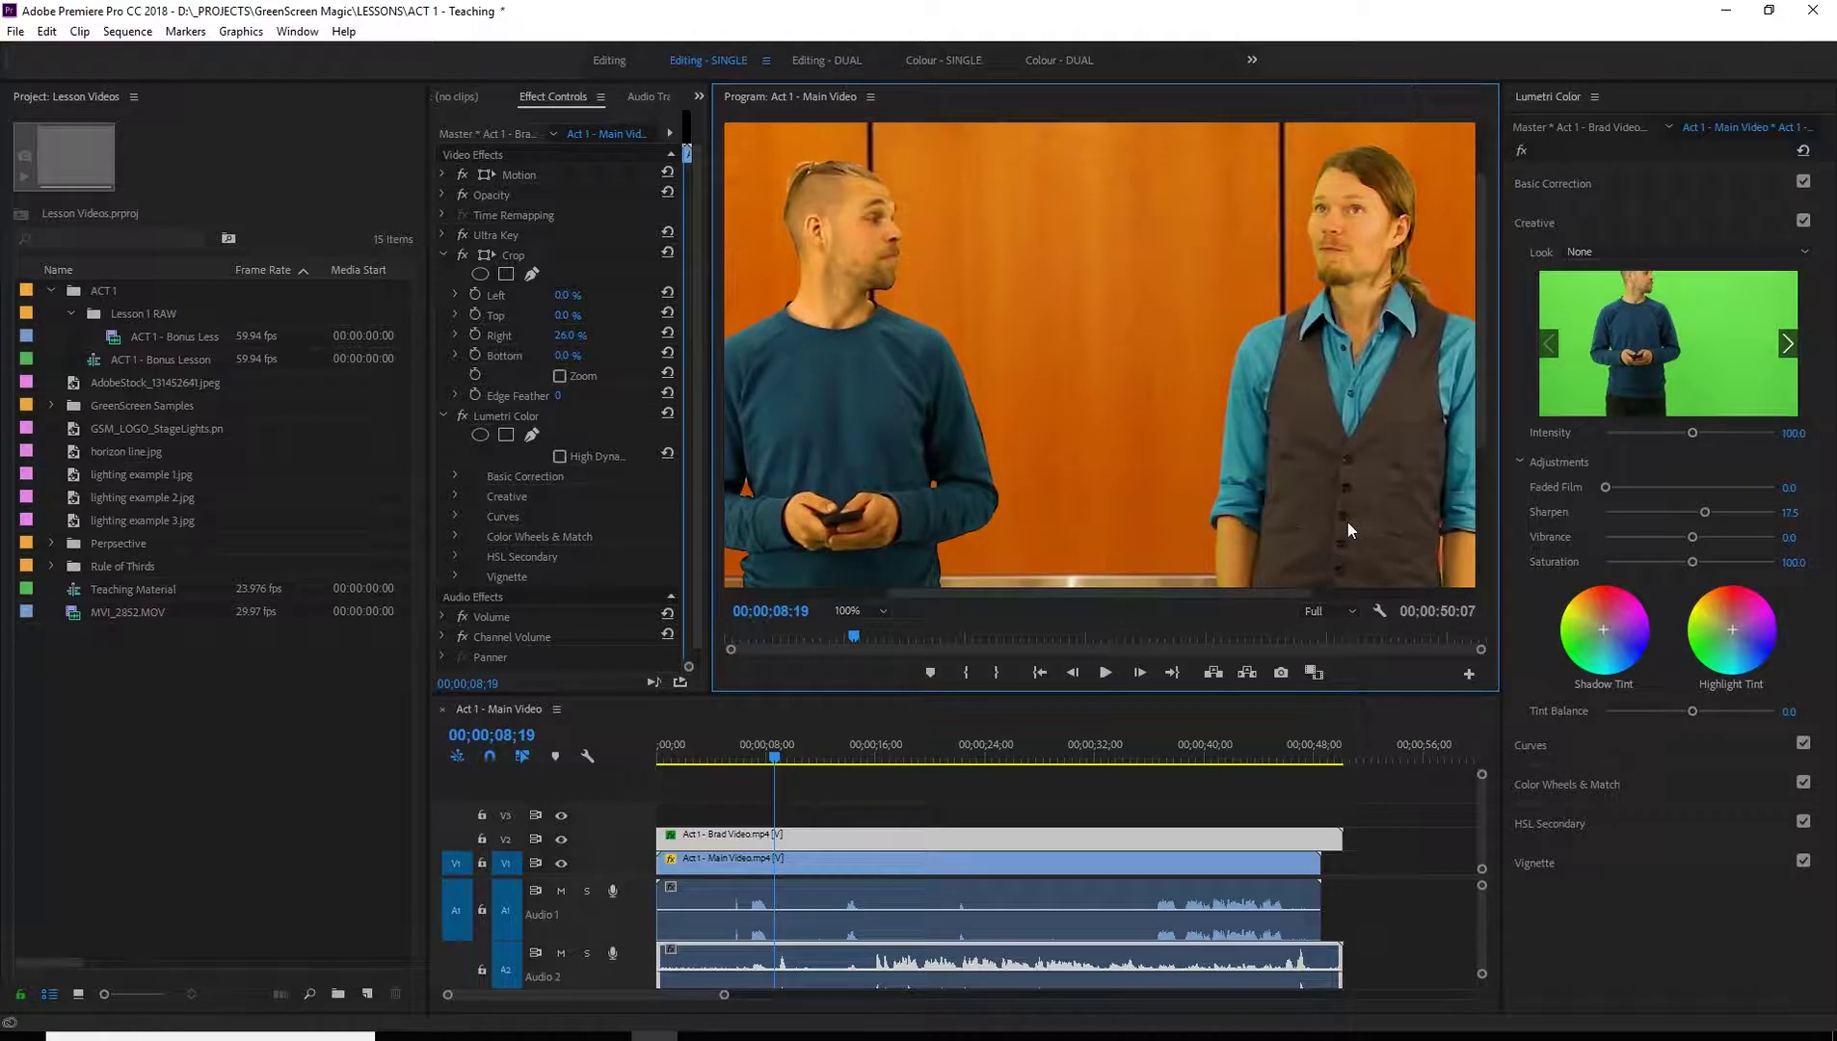
pyautogui.moveTo(771, 758); pyautogui.dragTo(880, 759)
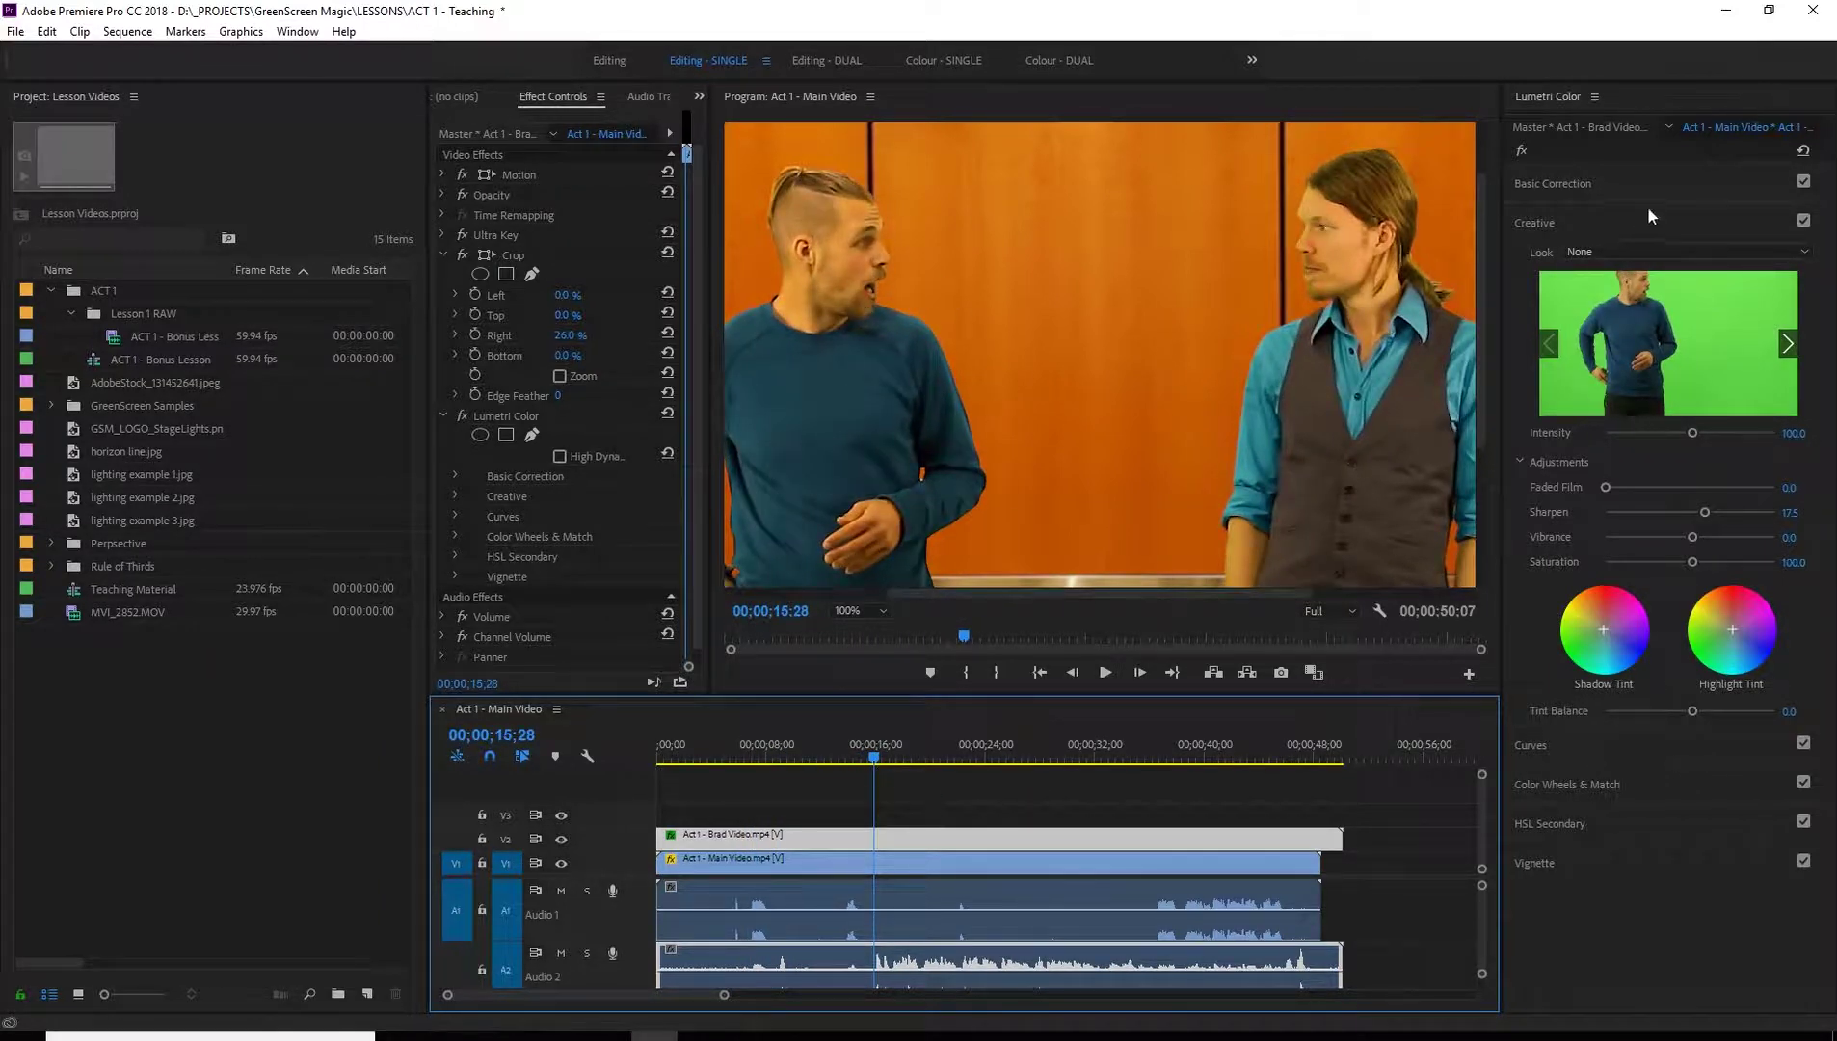
# Set Basic Correction exposure to 0.2, fit the frame in the monitor, and scrub to 00;00;19;28
pyautogui.click(1591, 179)
pyautogui.moveTo(1693, 398); pyautogui.dragTo(1697, 399)
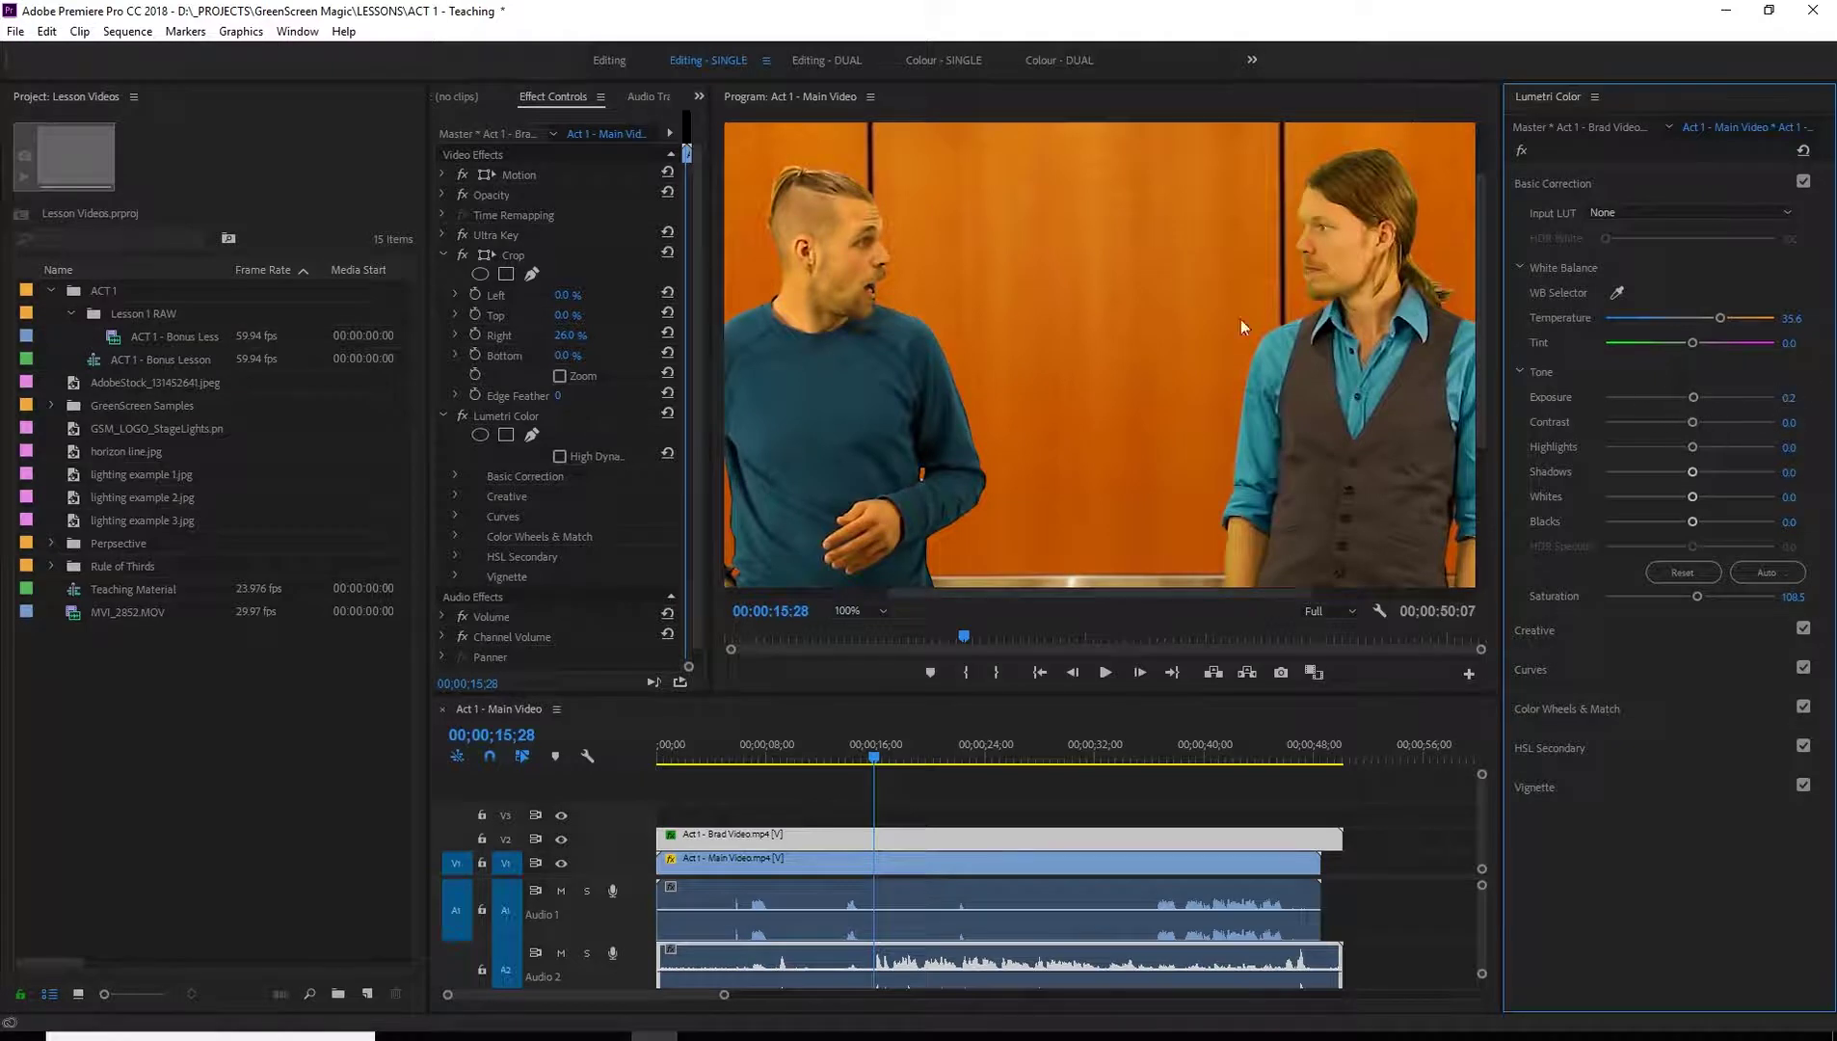
pyautogui.click(855, 610)
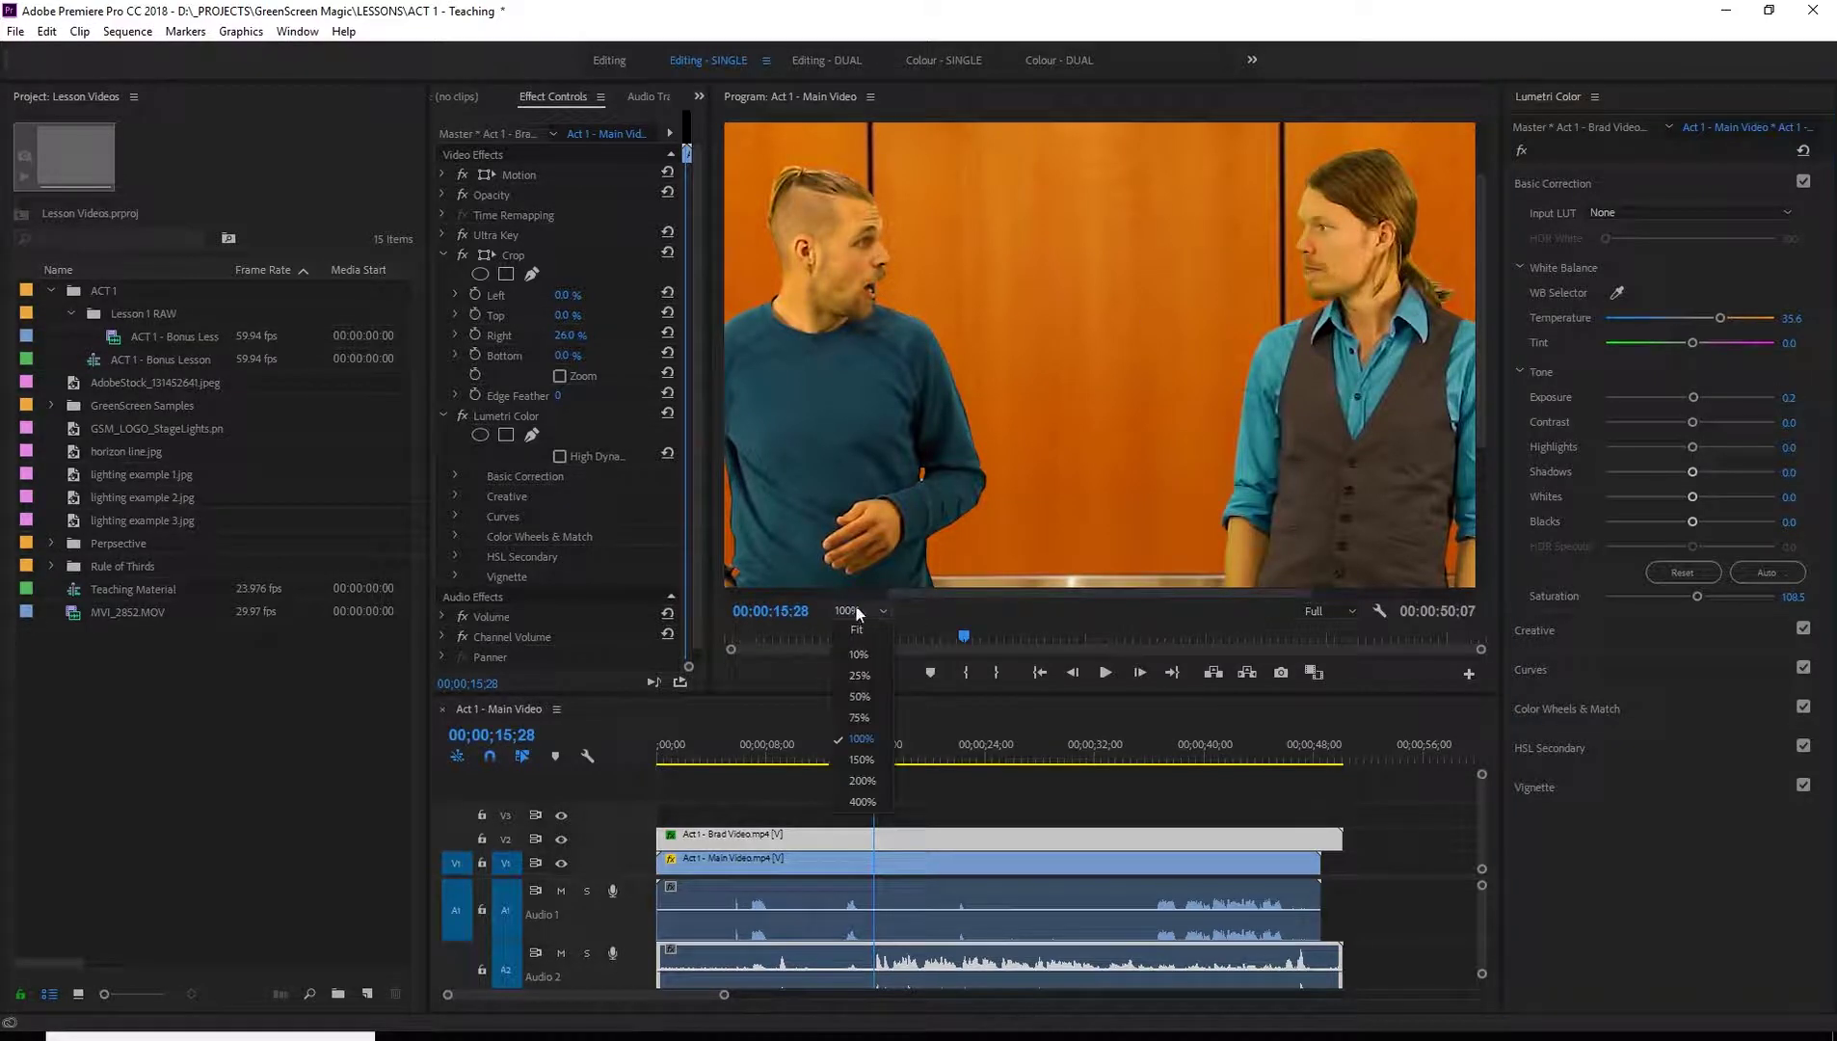
pyautogui.click(861, 632)
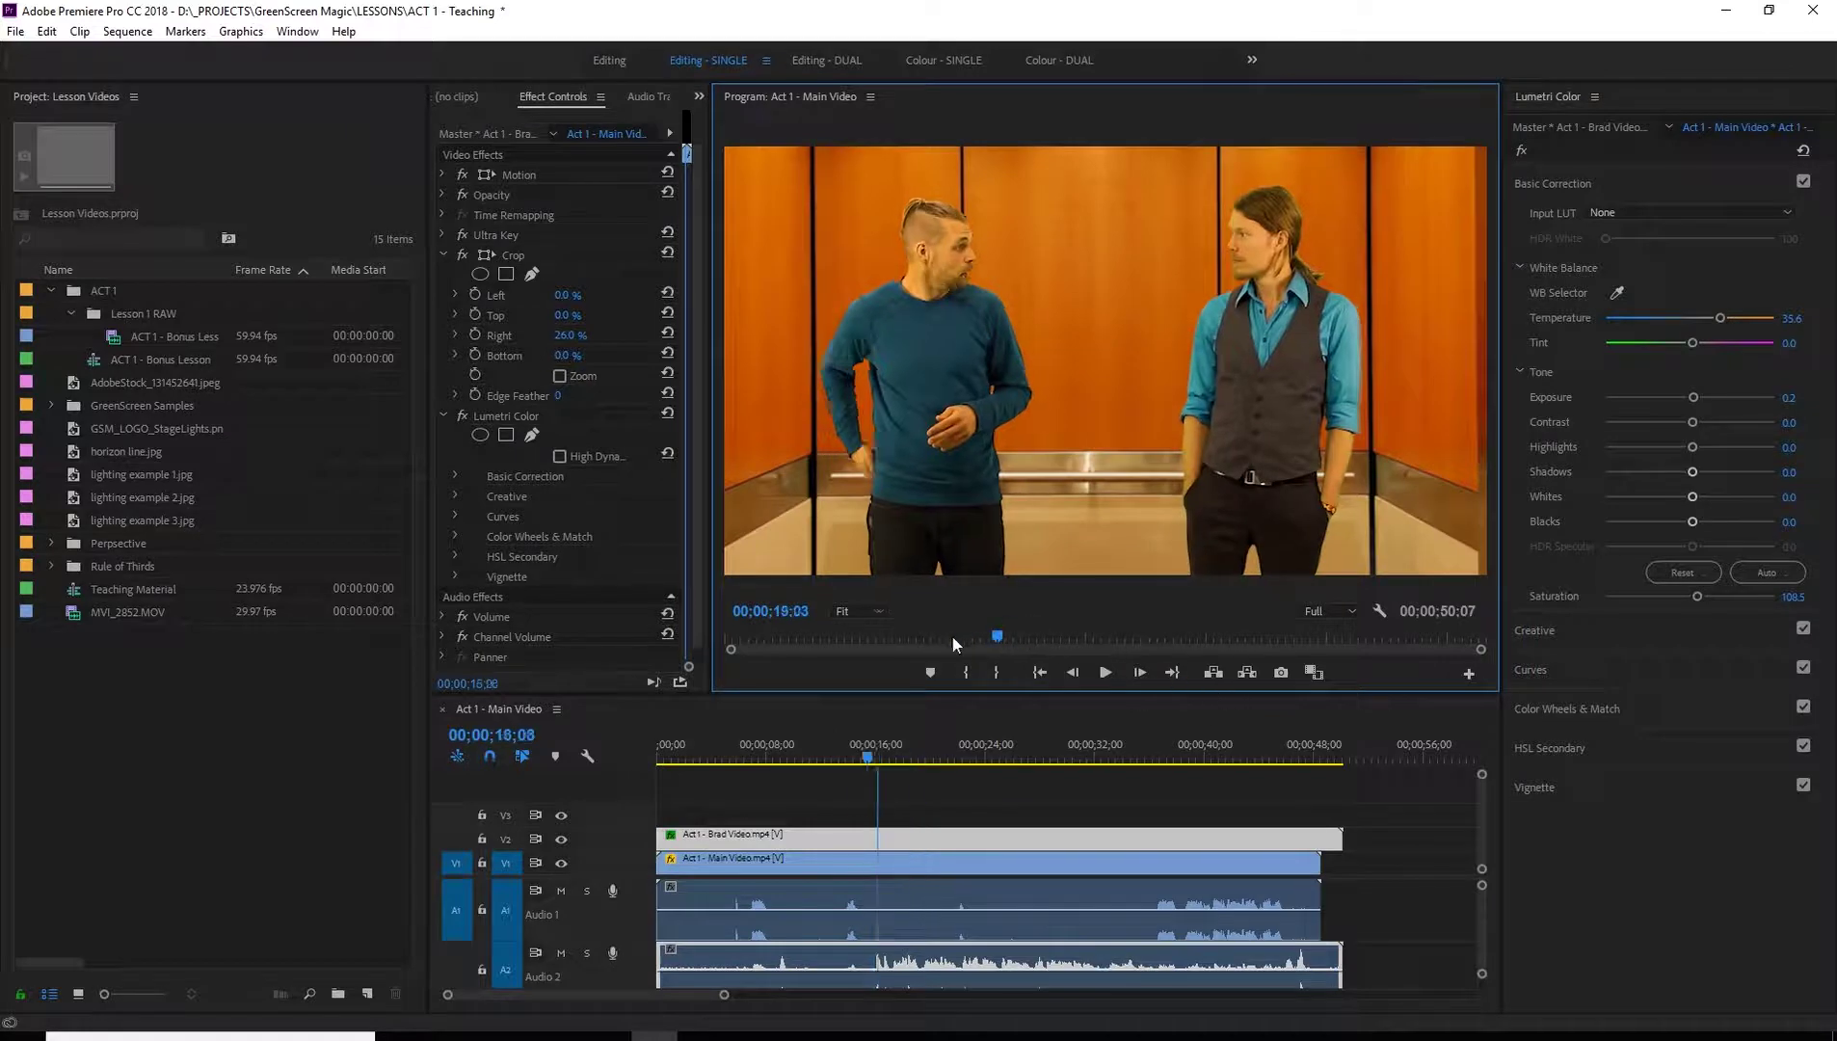
pyautogui.moveTo(961, 636); pyautogui.dragTo(1026, 636)
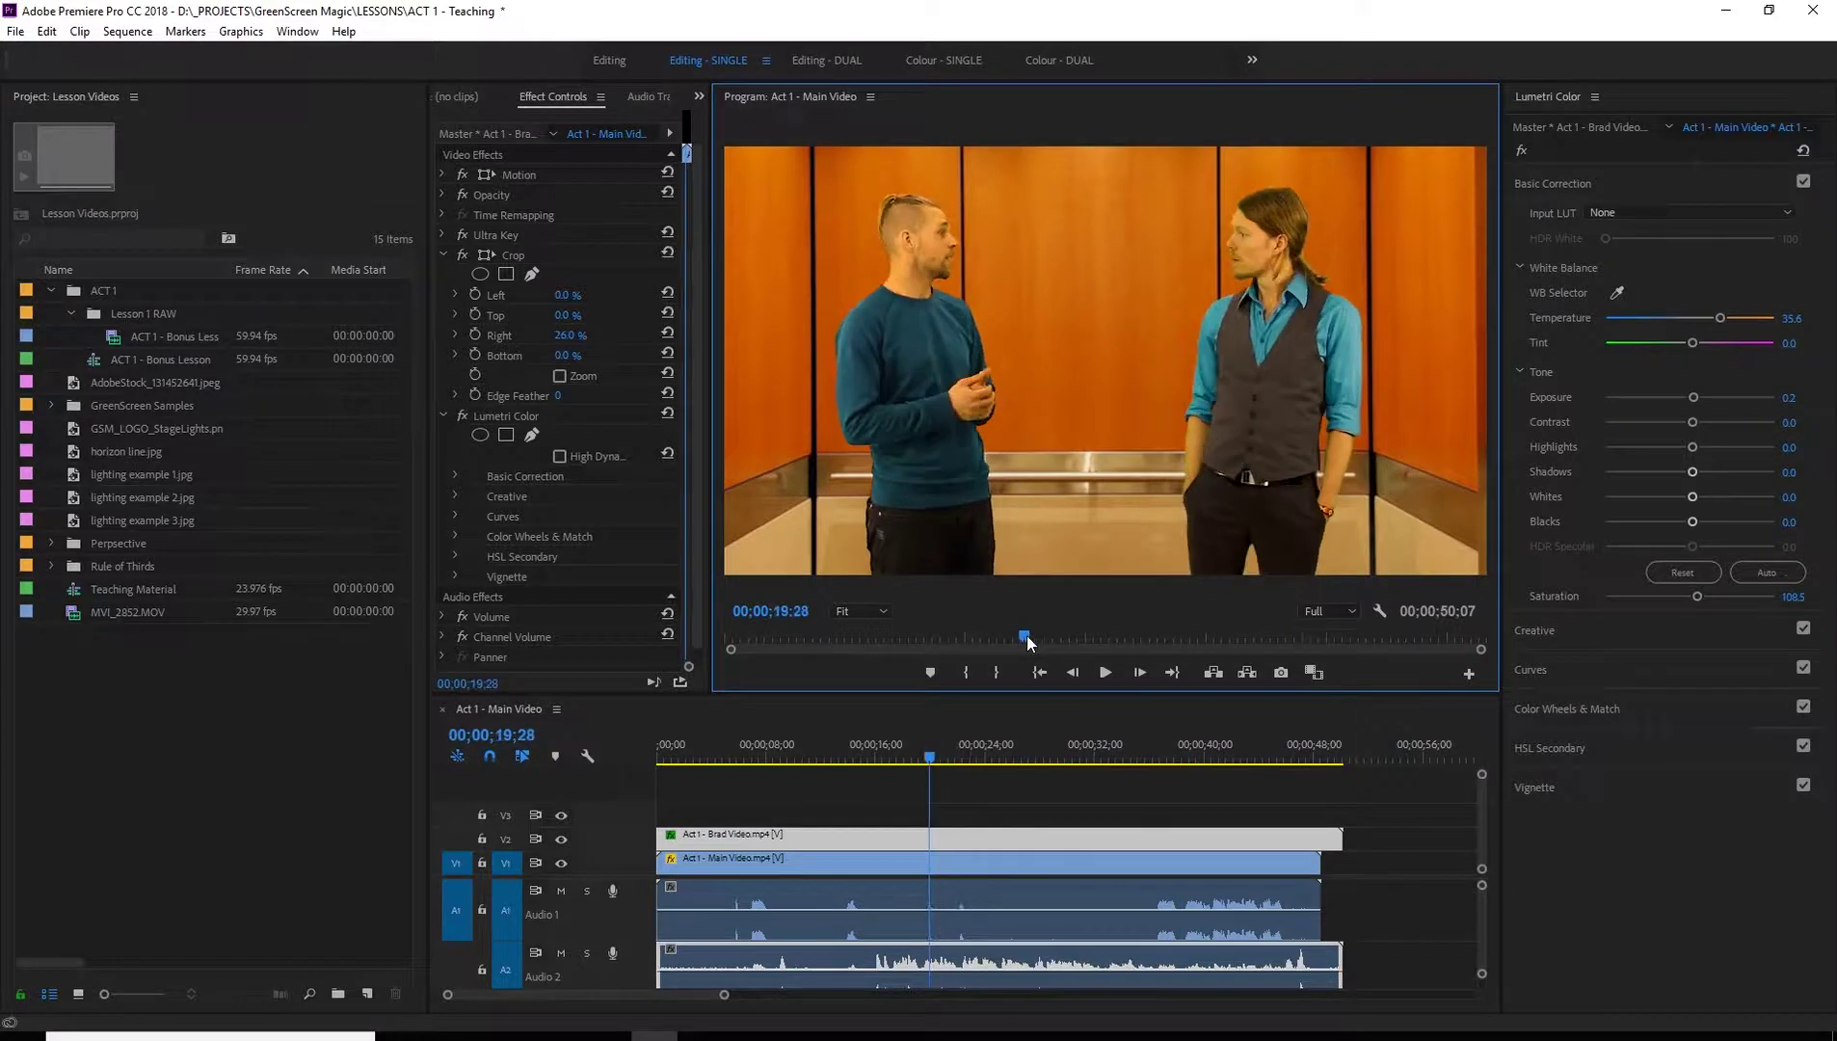
pyautogui.click(1575, 670)
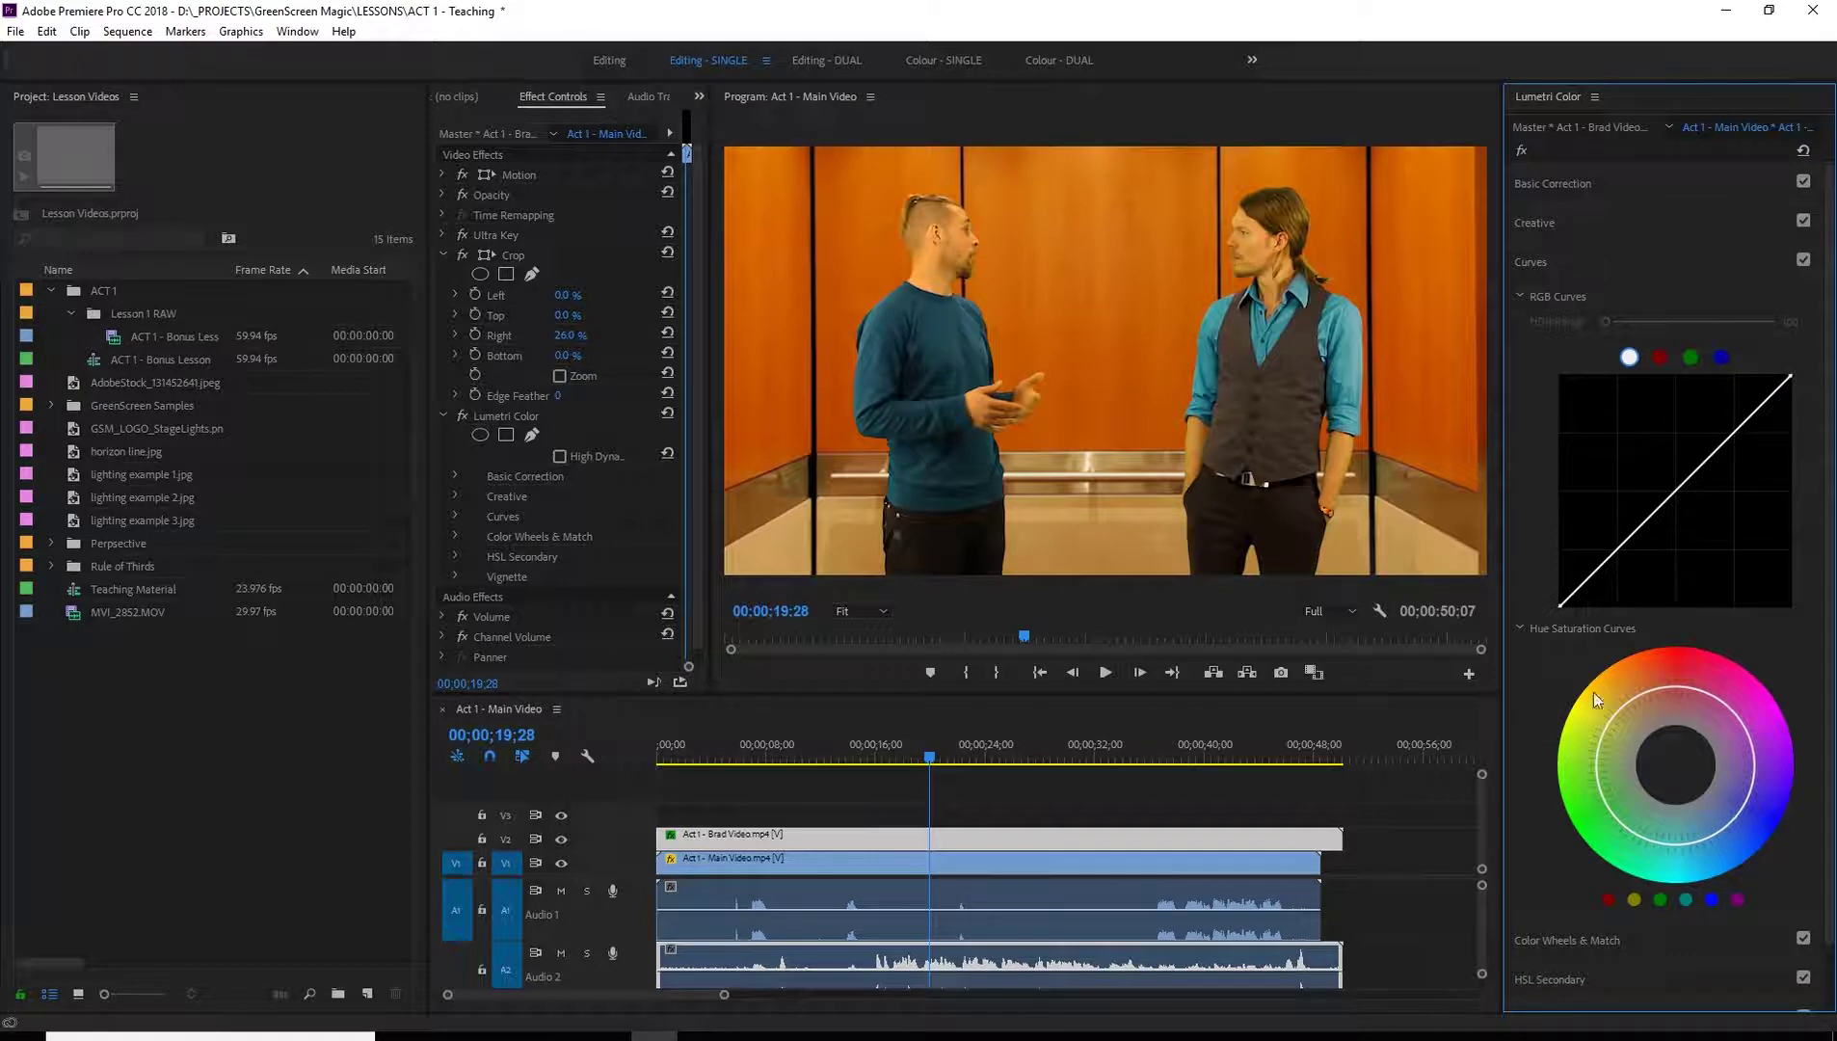
pyautogui.click(1585, 945)
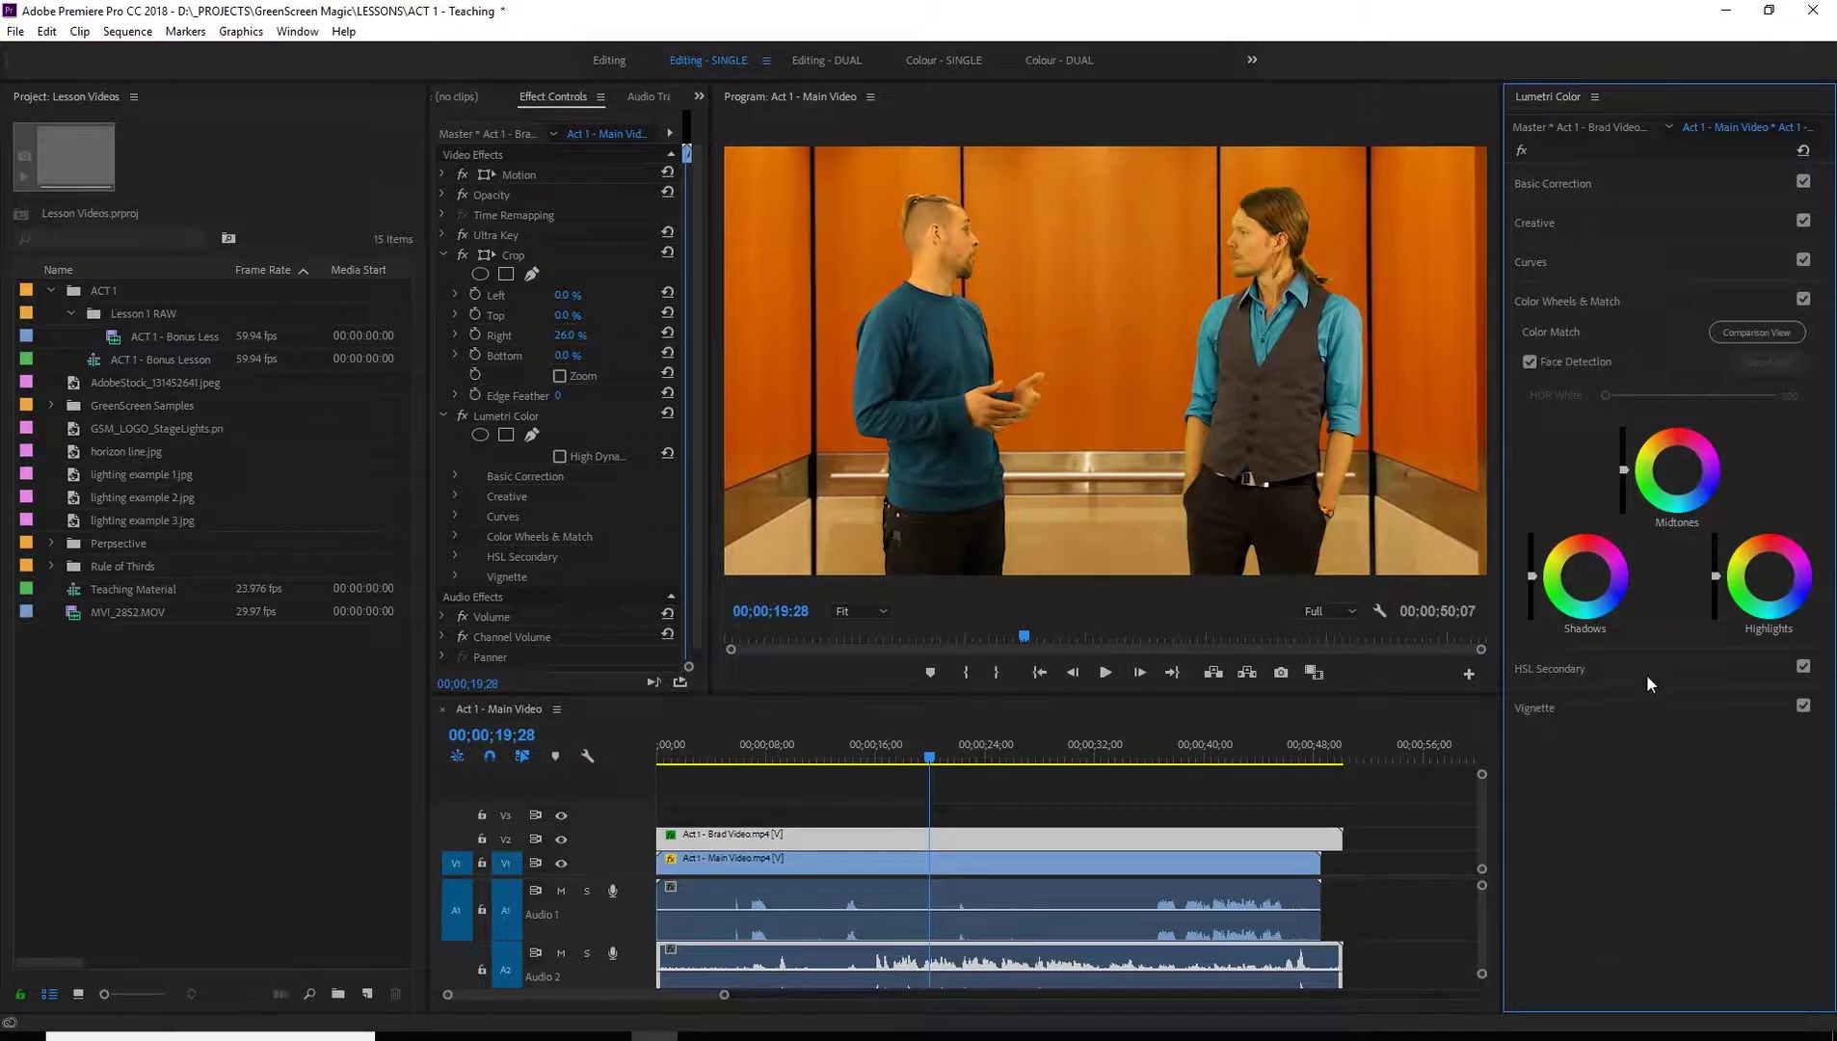
pyautogui.click(1603, 667)
pyautogui.click(1560, 342)
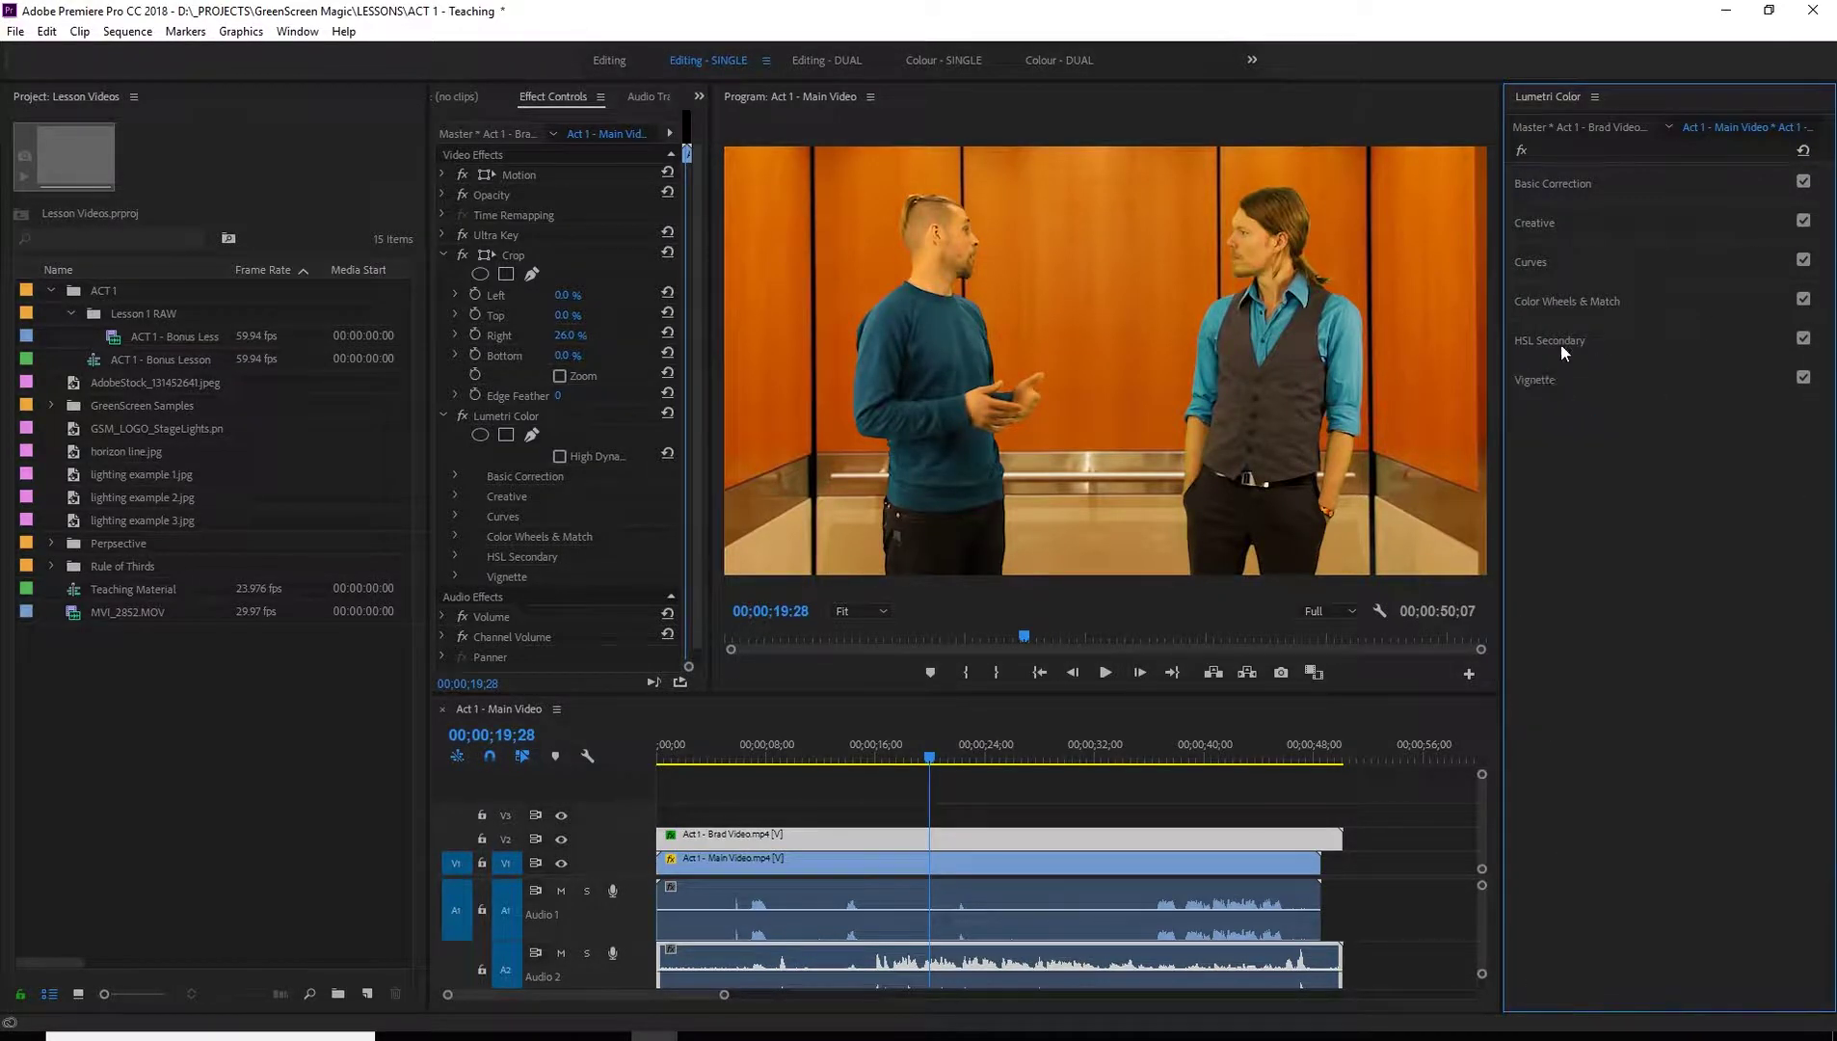
pyautogui.click(1567, 378)
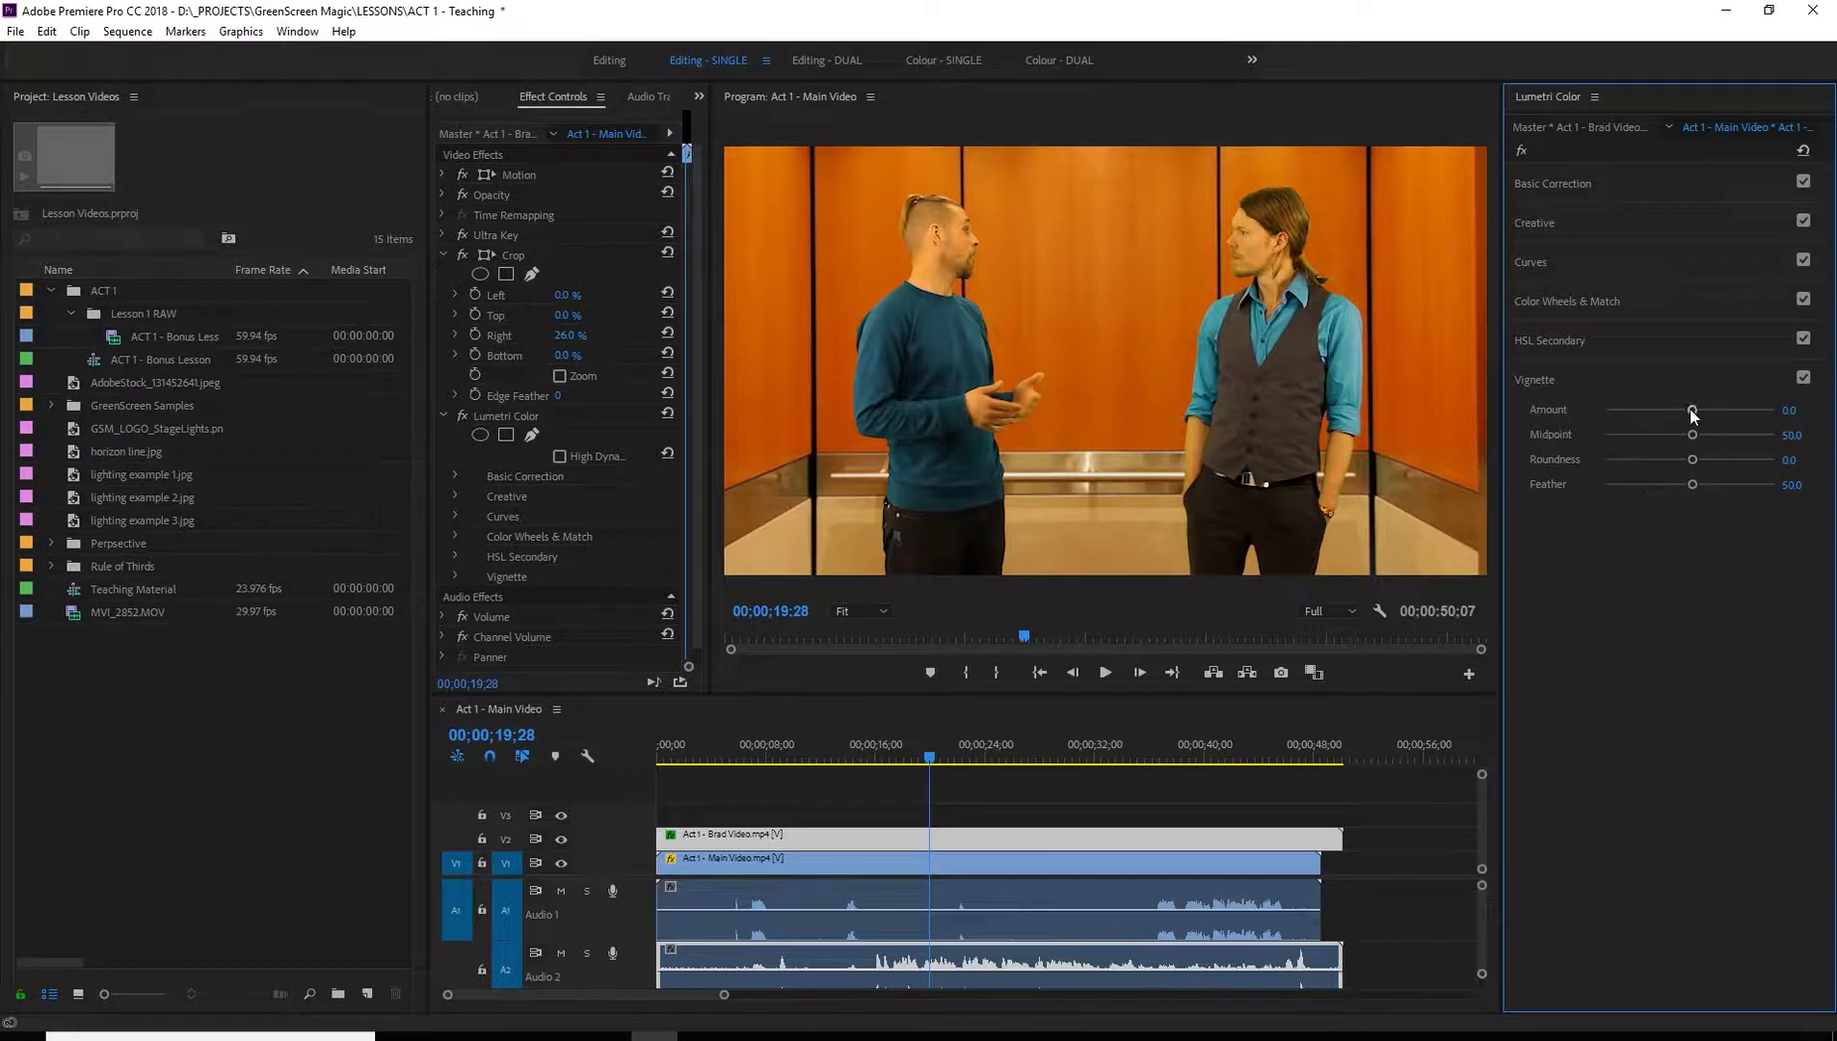
pyautogui.moveTo(1718, 408); pyautogui.dragTo(1804, 402)
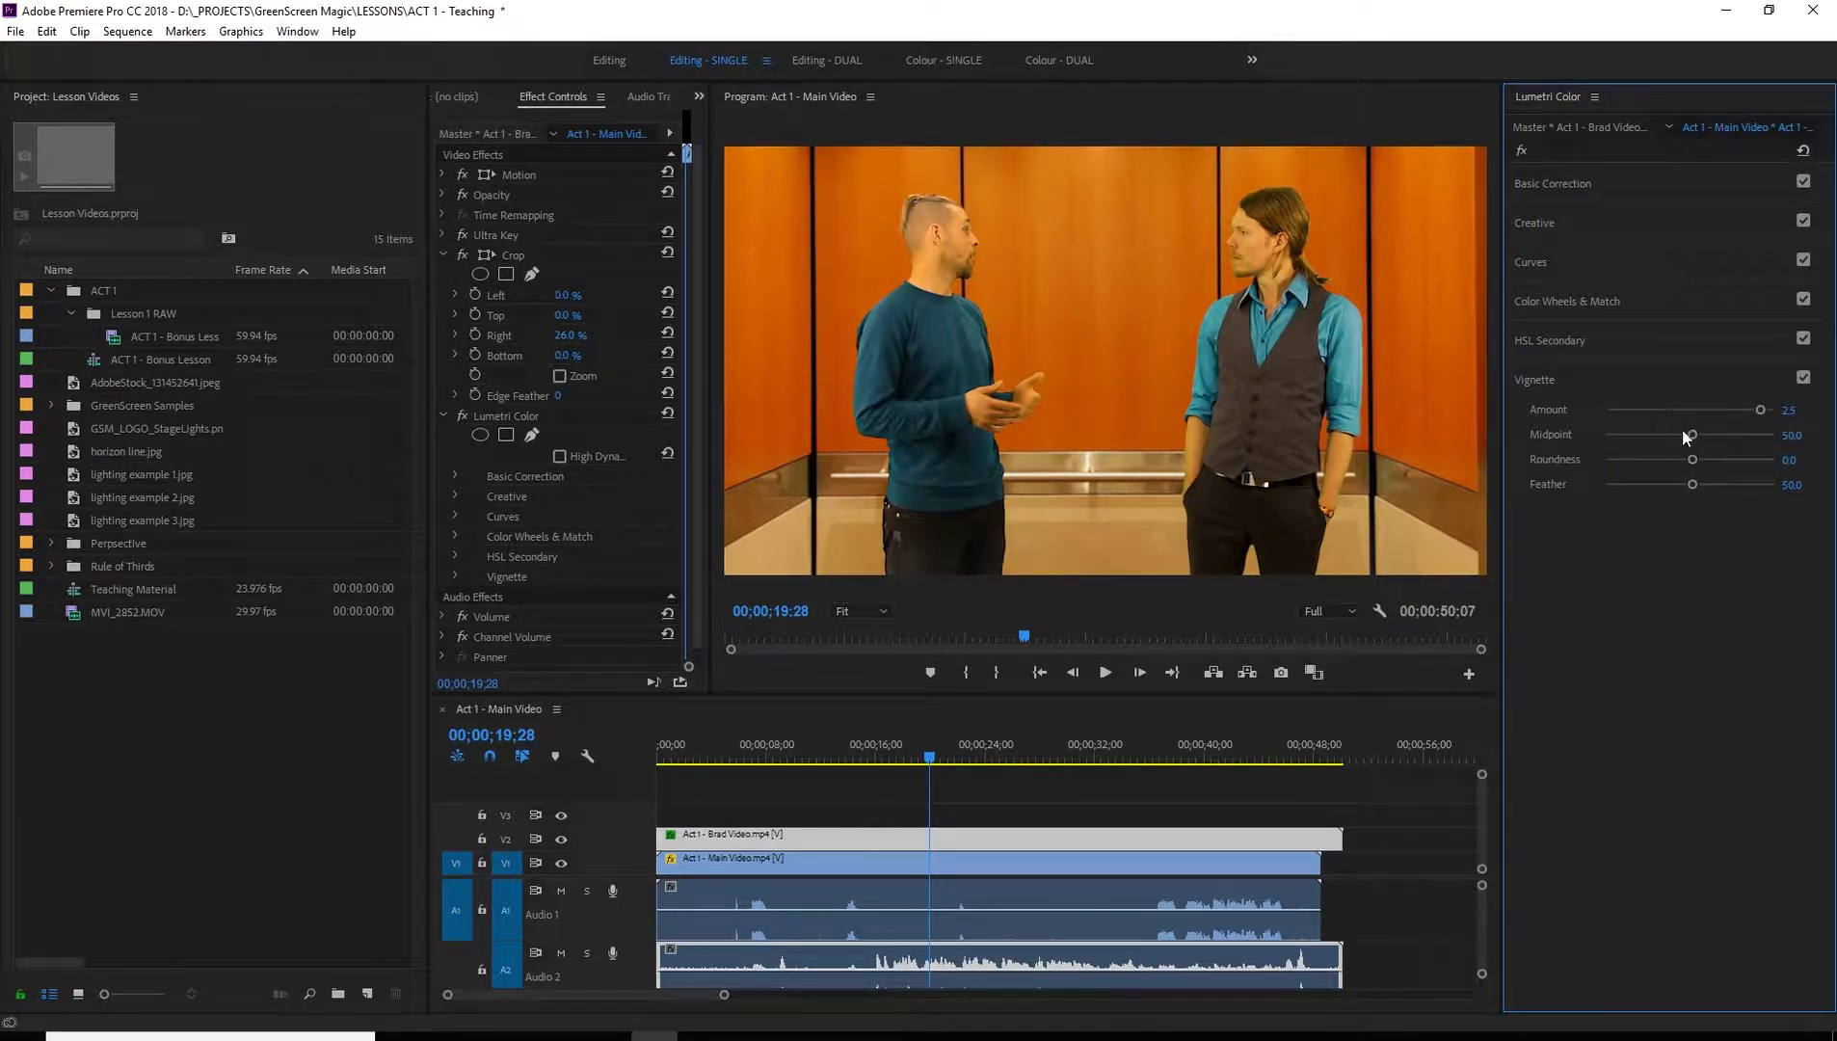
pyautogui.moveTo(1685, 437); pyautogui.dragTo(1513, 448)
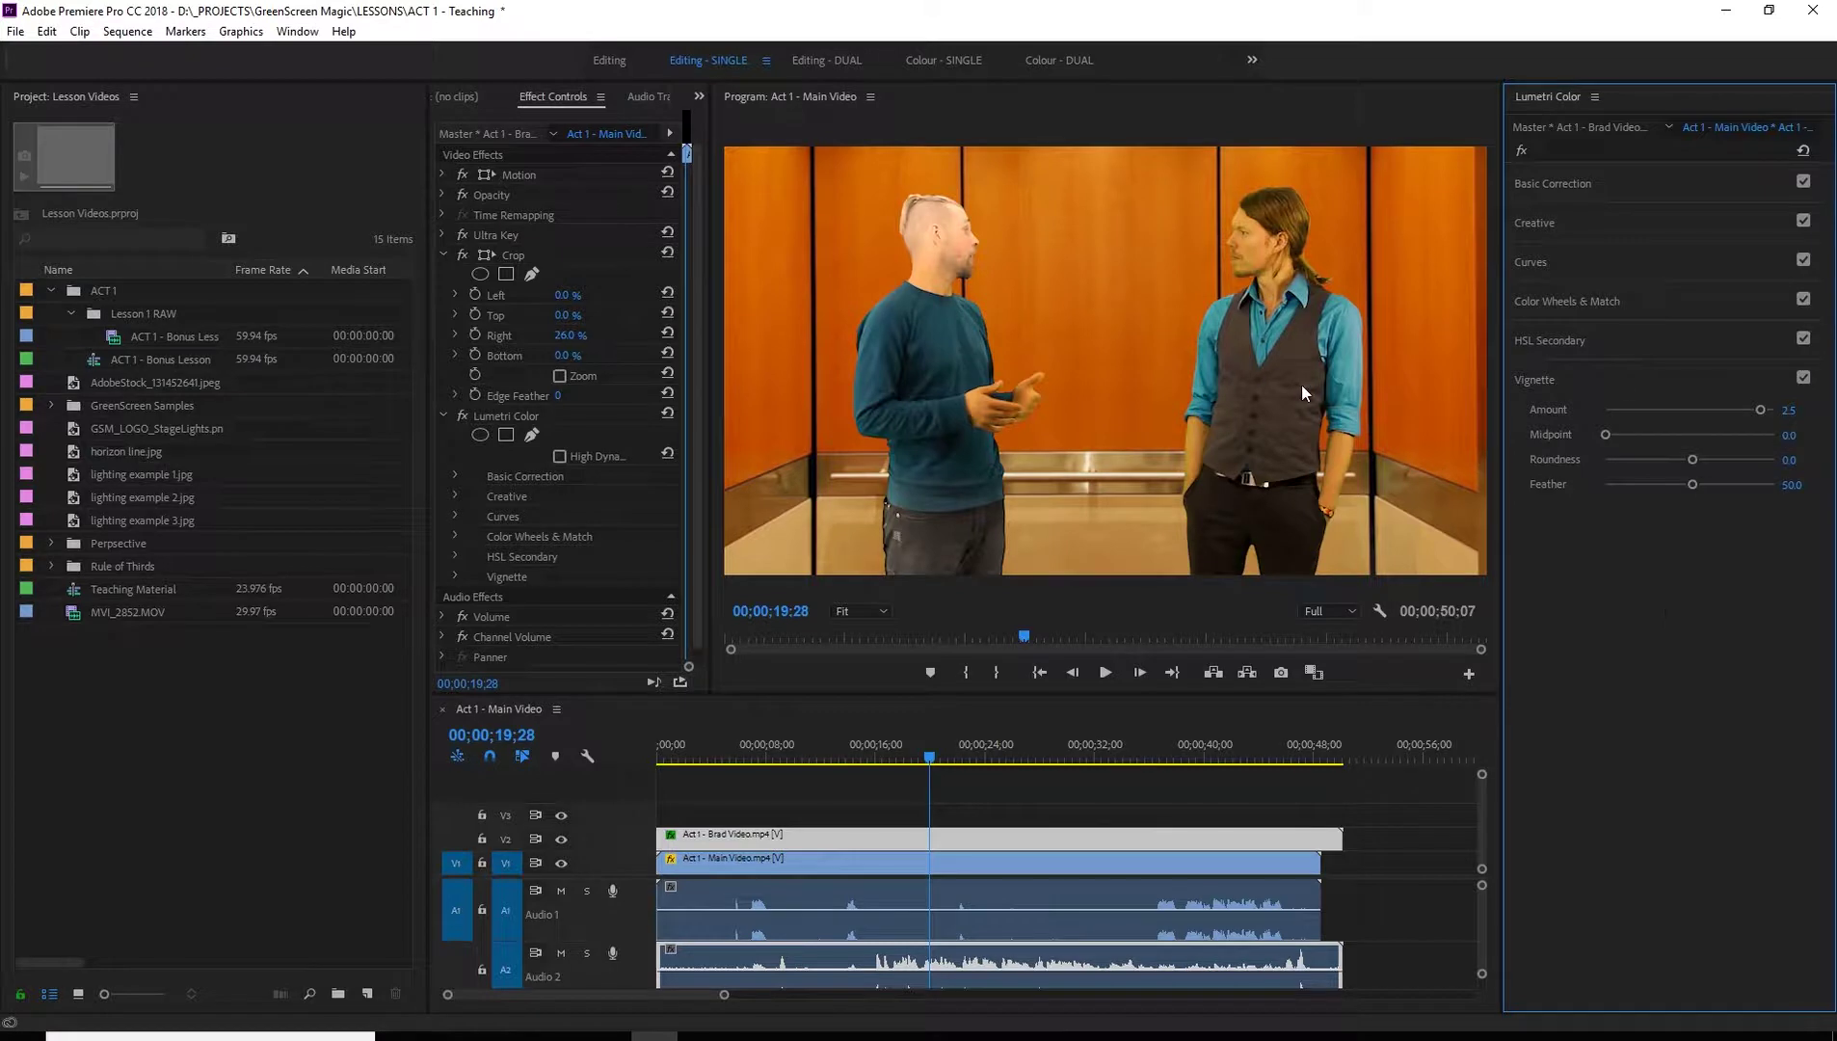
pyautogui.hotkey('ctrl', 'z')
pyautogui.moveTo(1711, 435); pyautogui.dragTo(1621, 435)
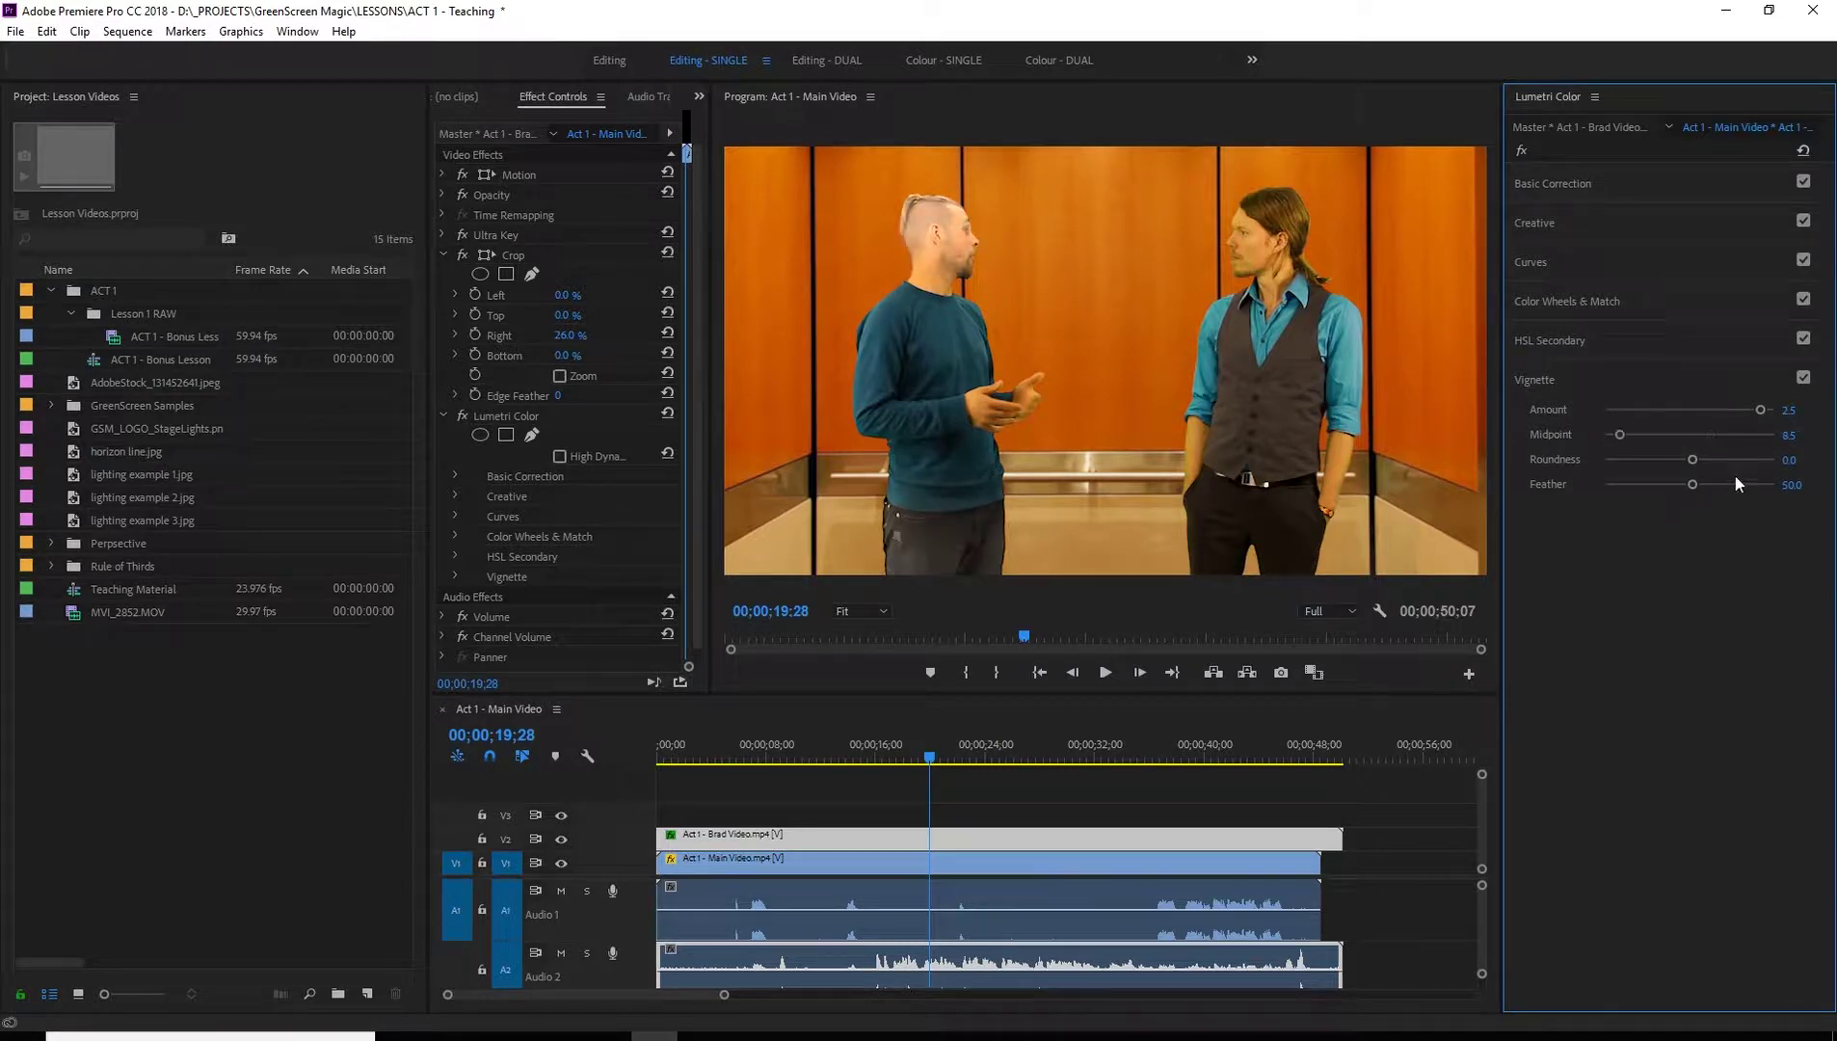
pyautogui.moveTo(1784, 435); pyautogui.dragTo(1794, 423)
pyautogui.click(1790, 409)
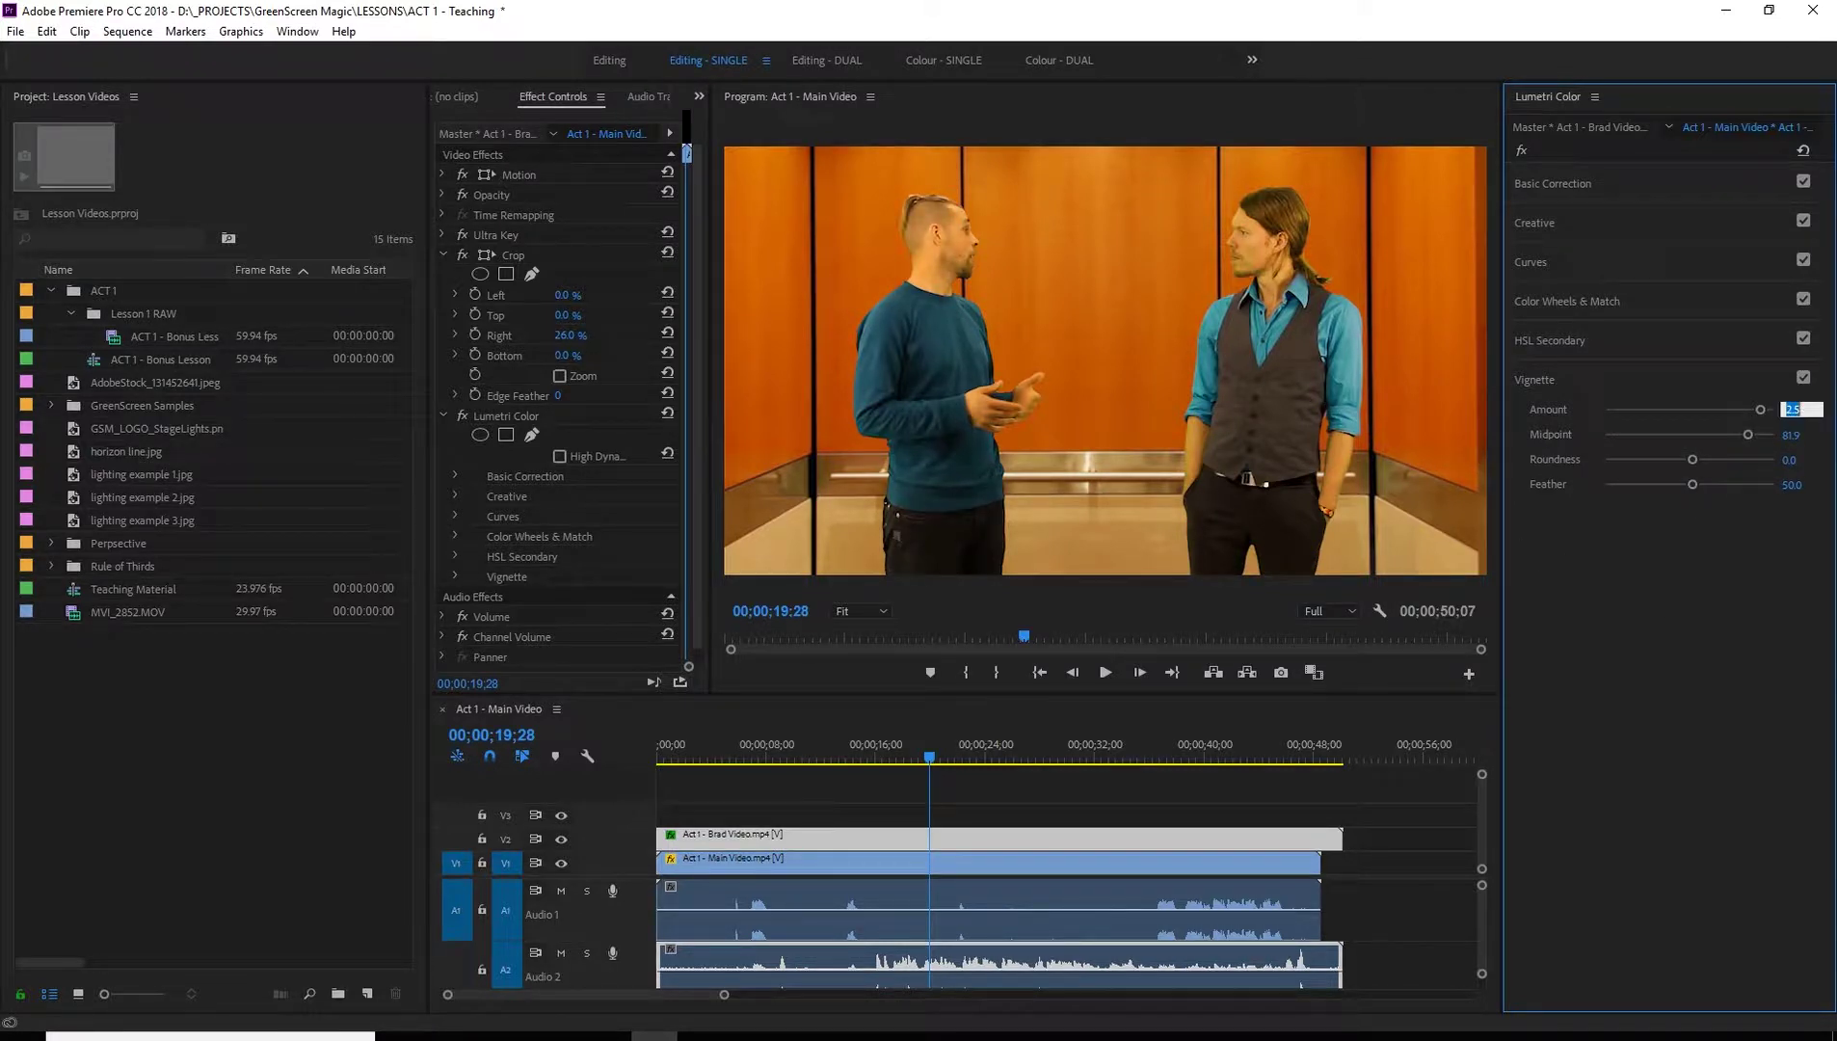
pyautogui.write('0')
pyautogui.press('Return')
pyautogui.click(1793, 435)
pyautogui.write('0')
pyautogui.press('Return')
pyautogui.doubleClick(1699, 437)
pyautogui.click(1795, 435)
pyautogui.press('Return')
pyautogui.click(1579, 186)
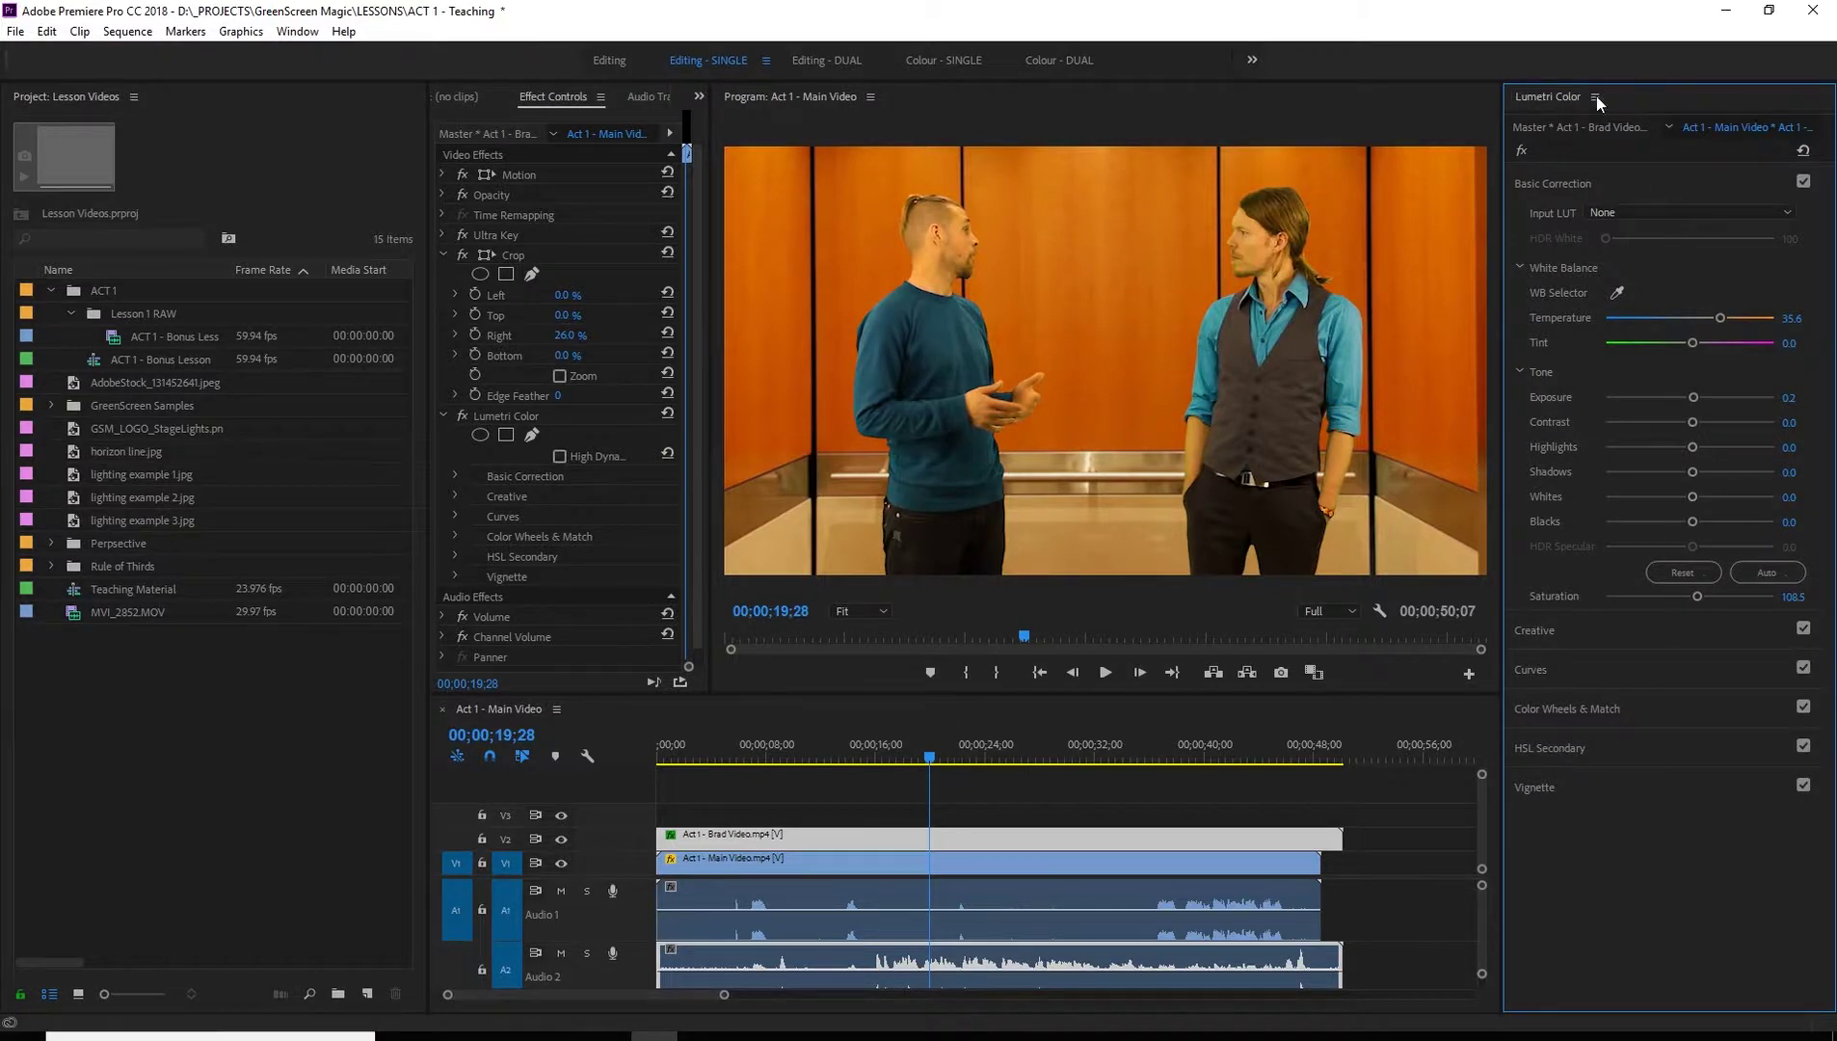
# Add Lumetri Color to the Main Video clip on V1 by trialling exposure, then reset it to 0.0
pyautogui.click(997, 866)
pyautogui.moveTo(1689, 405)
pyautogui.mouseDown()
pyautogui.moveTo(1771, 398)
pyautogui.moveTo(1587, 405)
pyautogui.moveTo(1770, 405)
pyautogui.moveTo(1702, 414)
pyautogui.mouseUp()
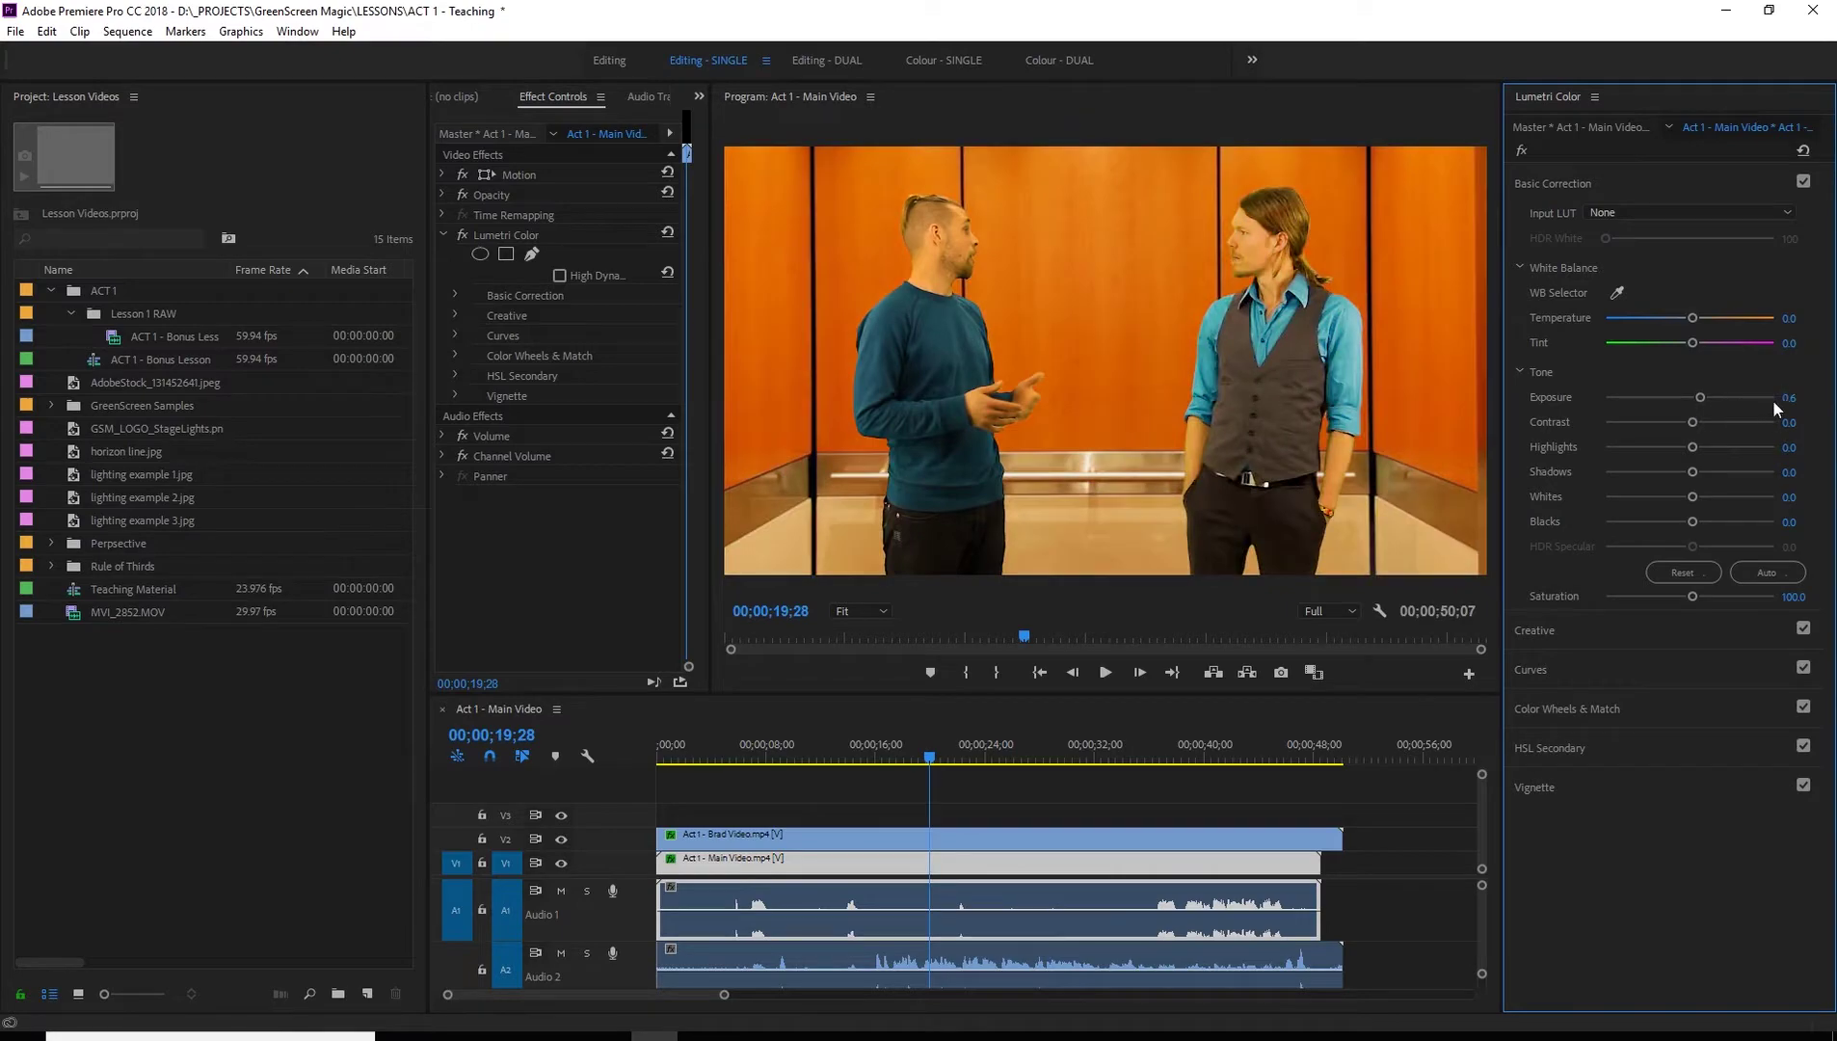
pyautogui.click(1803, 151)
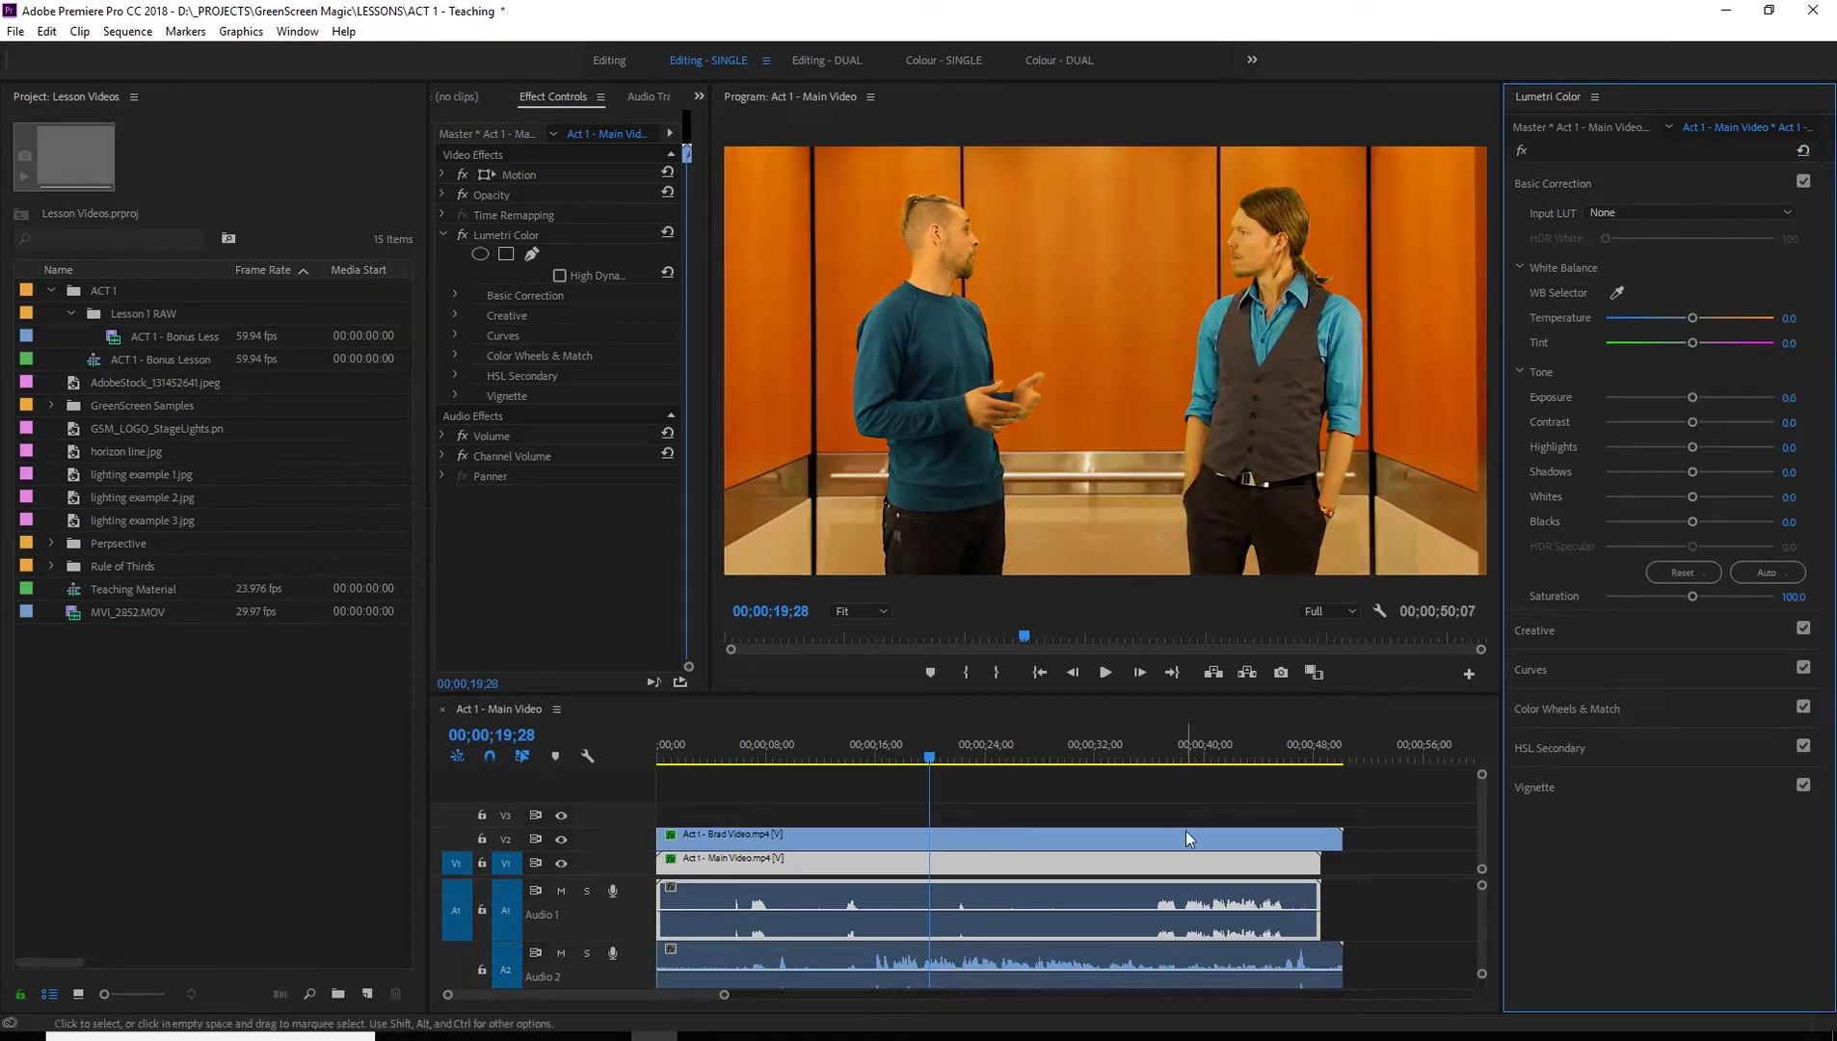